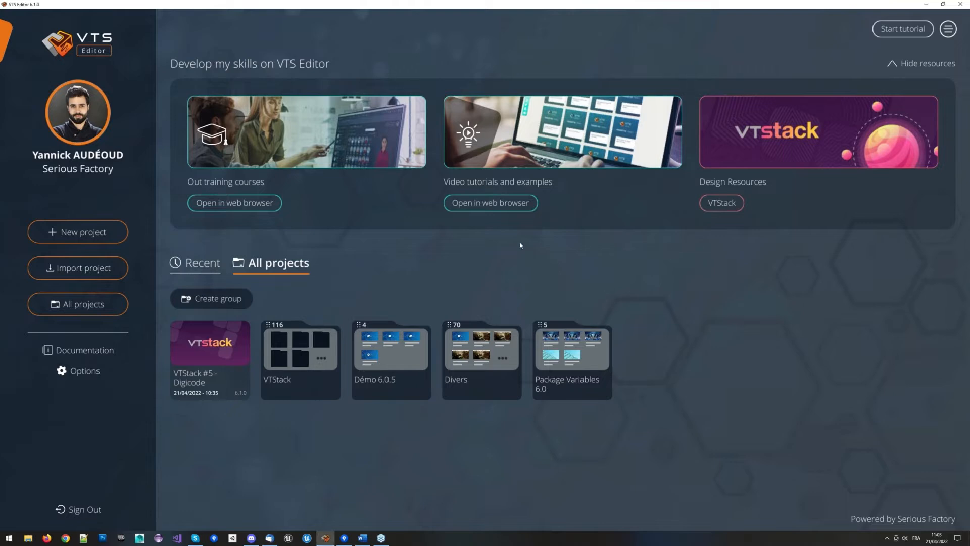
left_click(362, 537)
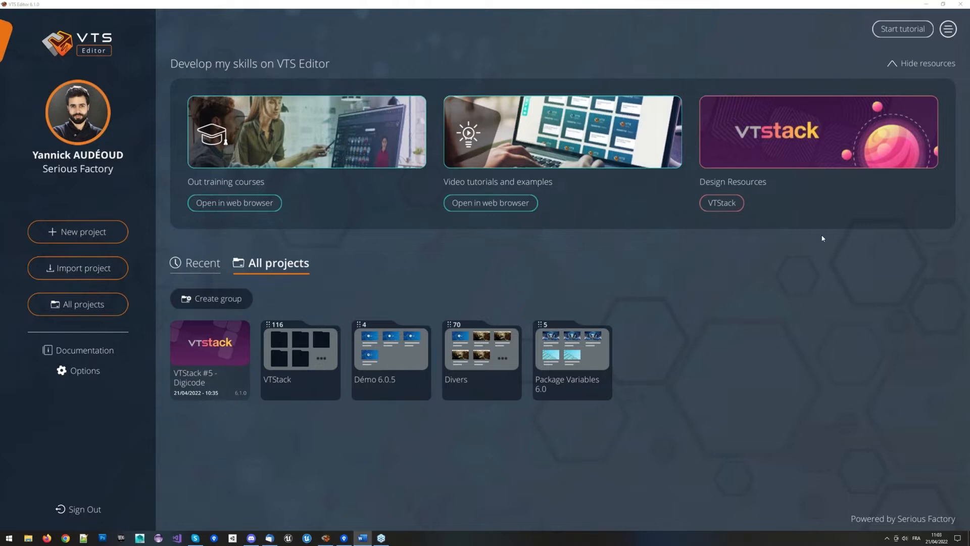
left_click(650, 261)
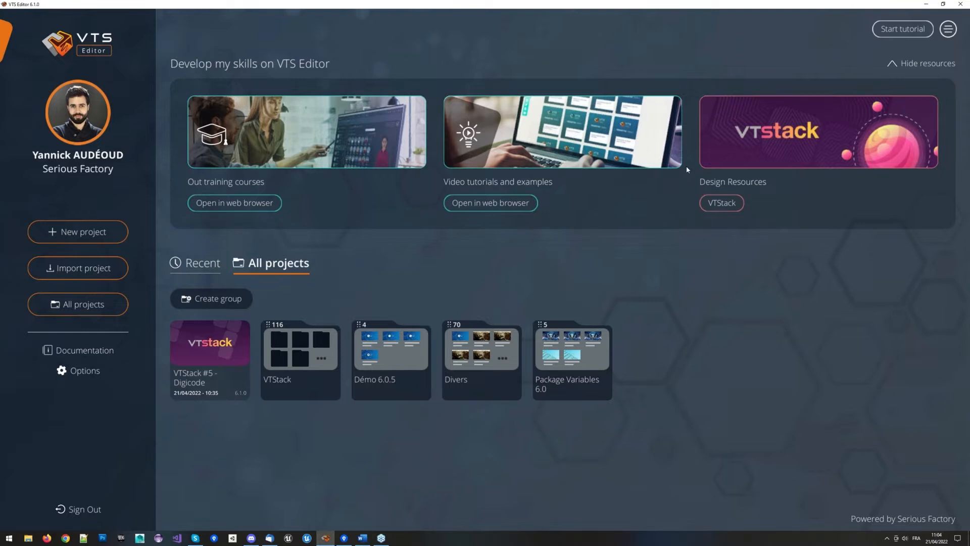
left_click(948, 29)
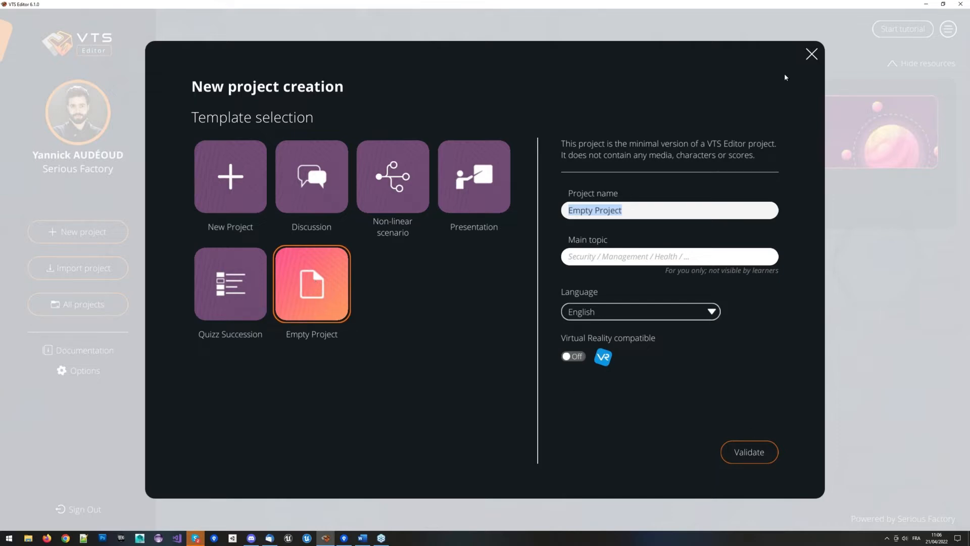
- Close the new project creation dialog and open the "VTStack #5 - Digicode" project
left_click(812, 54)
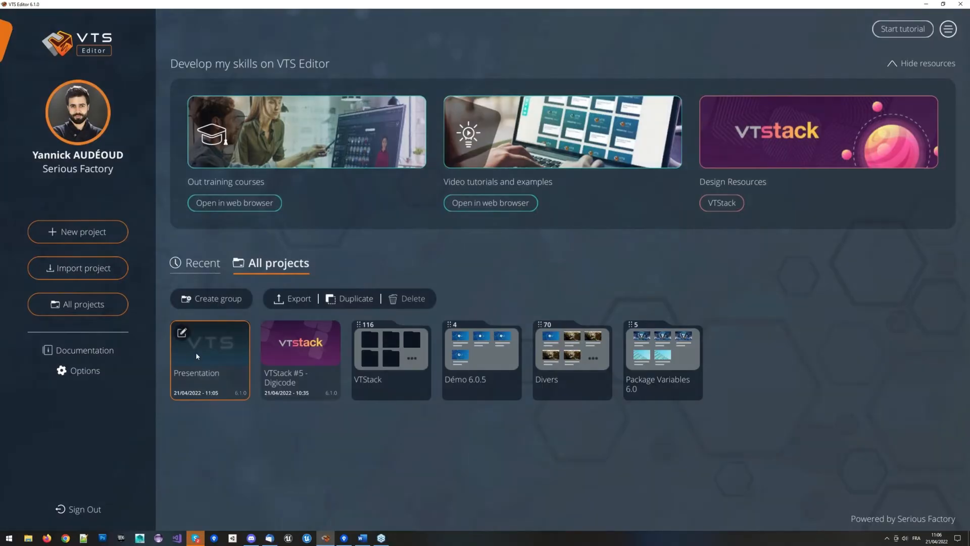
left_click(302, 345)
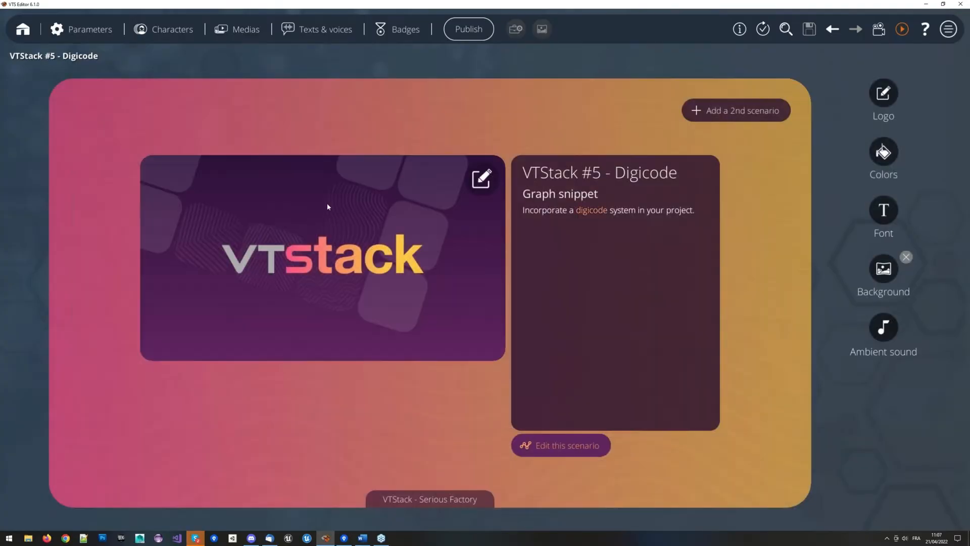
- Open the project's general settings and expand the advanced options to view all parameters
left_click(104, 31)
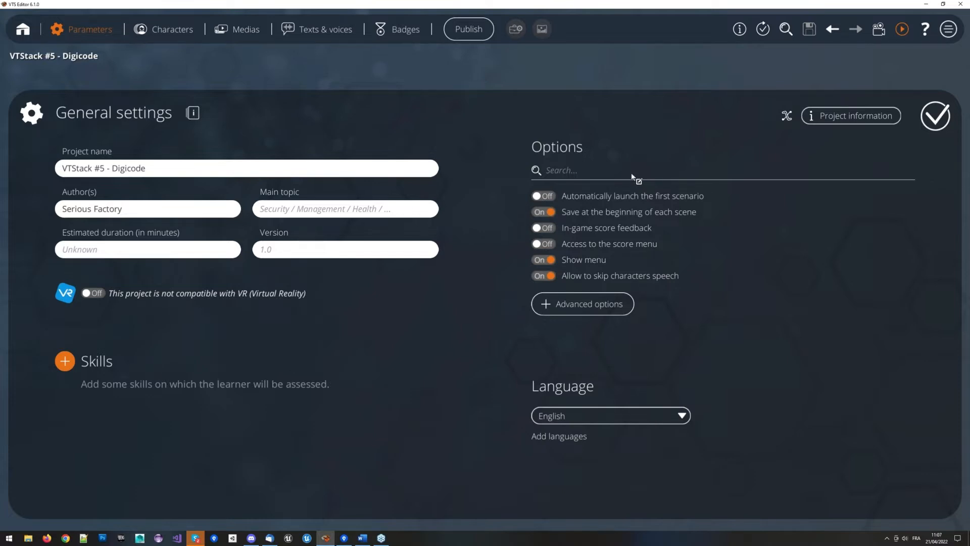
left_click(590, 307)
left_click_drag(944, 199, 933, 165)
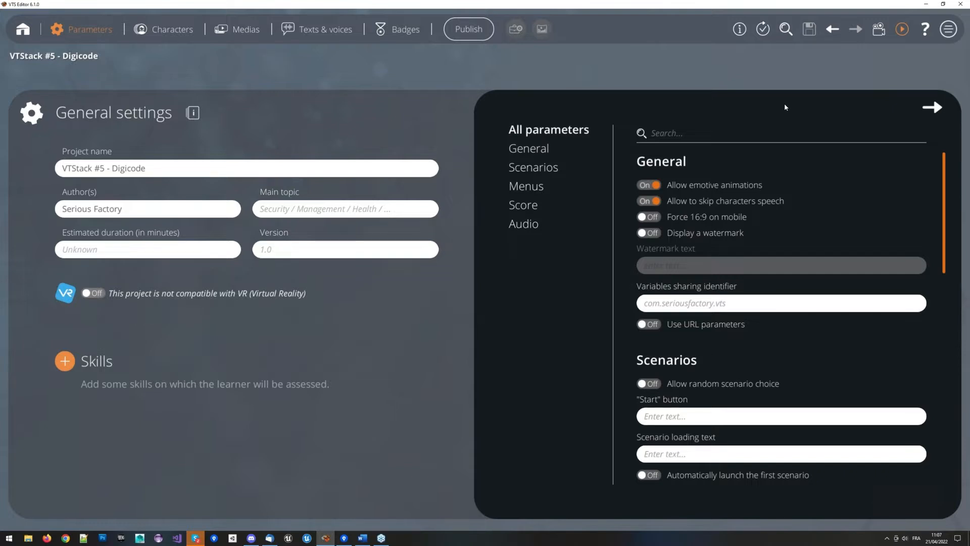
- Search the advanced parameters for "gre", clear the search and look through the full list
left_click(697, 134)
type("gre")
double_click(697, 135)
key("BackSpace")
scroll(747, 321, "down", 3)
scroll(746, 321, "up", 2)
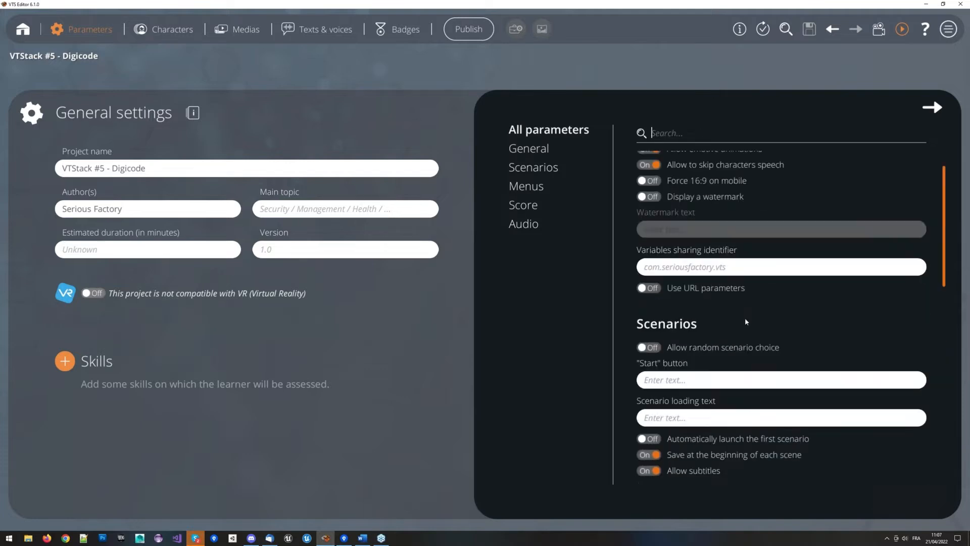
- Browse the Scenarios, Menus, Score and Audio parameter categories and return to all parameters
left_click(532, 168)
left_click(529, 188)
left_click(523, 204)
left_click(524, 223)
left_click(546, 130)
- Search the parameters for "gres", switch the progress bar display off and back on, and close the settings
left_click(680, 133)
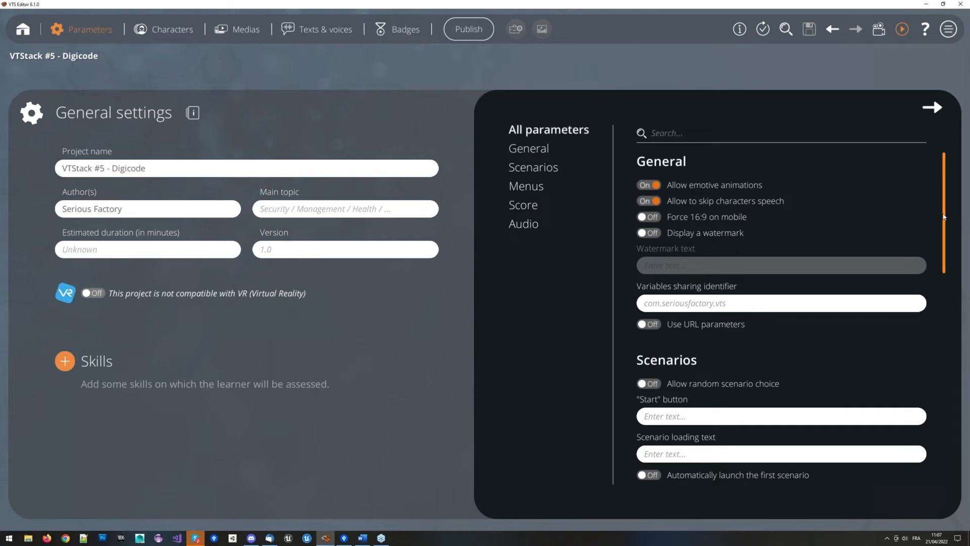
scroll(944, 225, "down", 5)
scroll(943, 242, "up", 5)
type("gres")
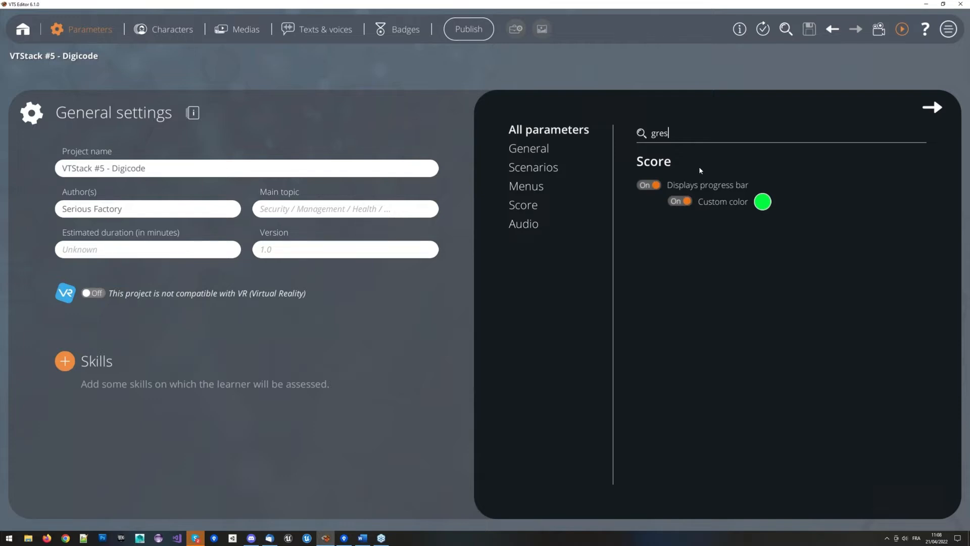
left_click(652, 185)
left_click(652, 185)
left_click(932, 108)
left_click(935, 117)
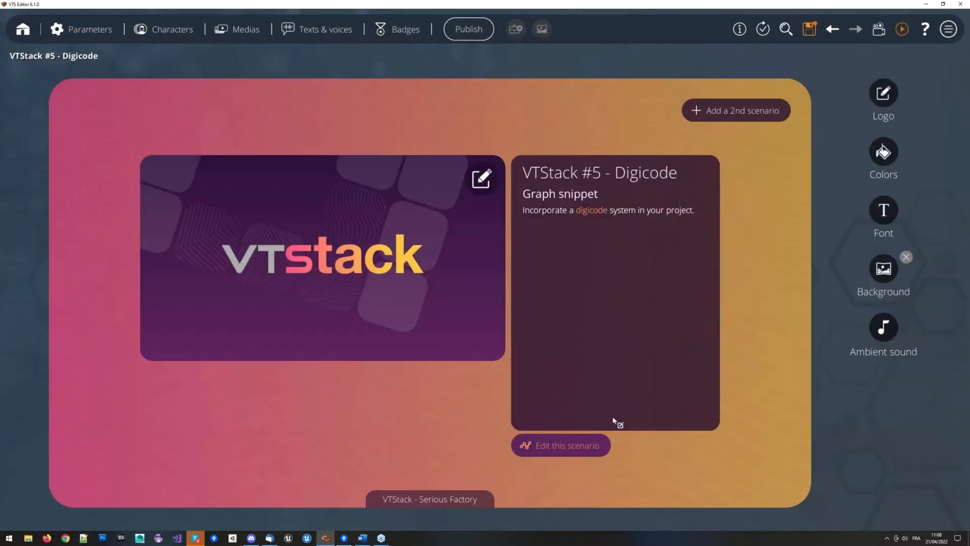
- Open the scenario for editing, enter the Digicode scene and open its Progress bar group
left_click(584, 445)
double_click(436, 272)
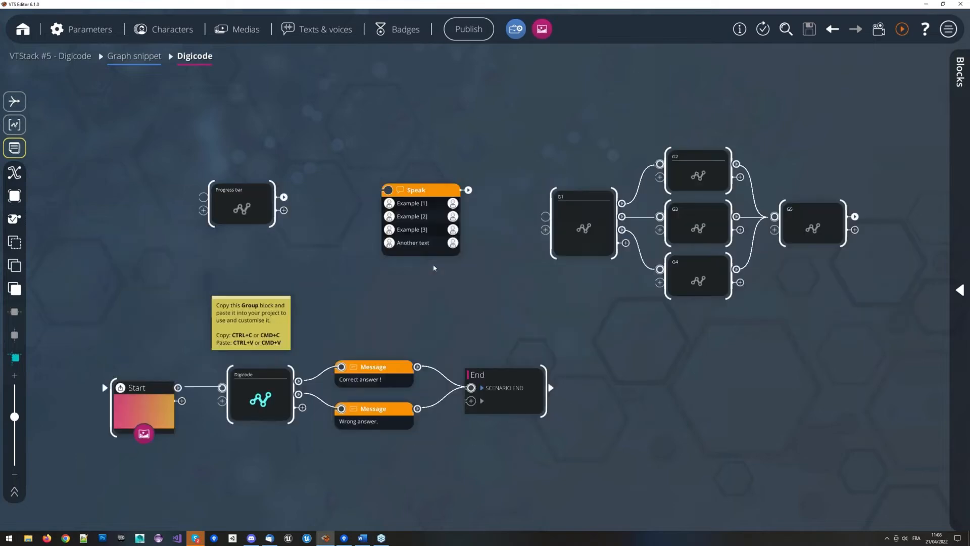
left_click_drag(433, 268, 595, 273)
scroll(384, 206, "up", 4)
double_click(385, 207)
left_click_drag(383, 207, 360, 184)
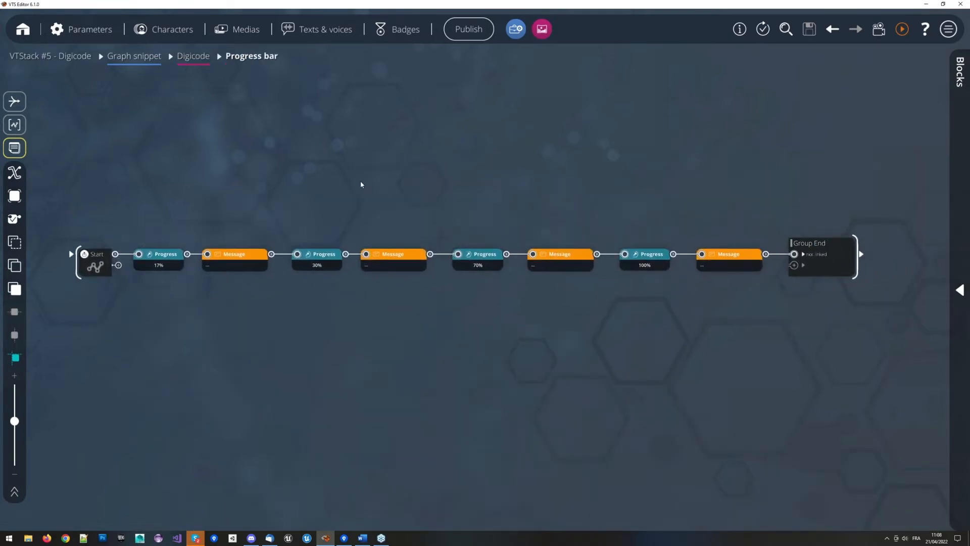
- Examine the chain of Progress and Message blocks and view the settings of the first Progress block
left_click_drag(67, 238, 861, 312)
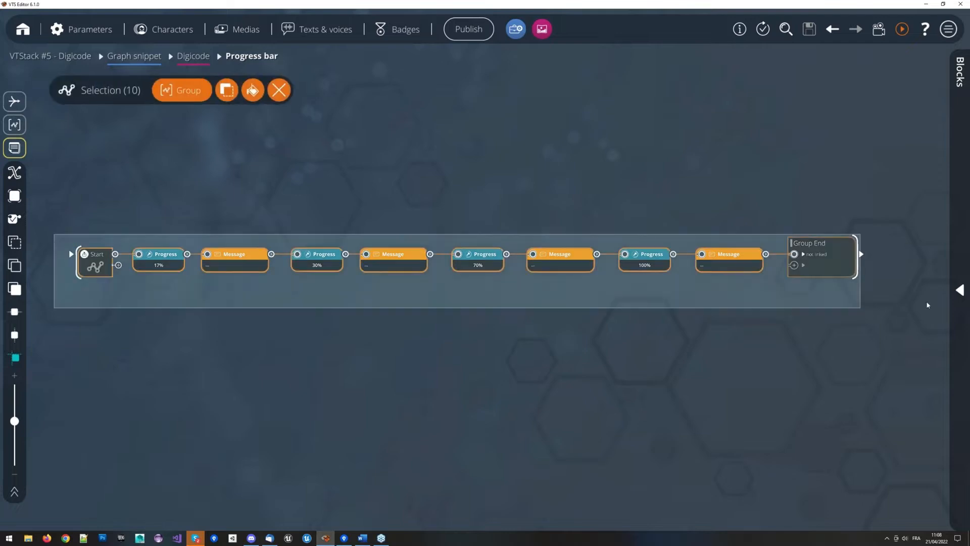
scroll(245, 288, "up", 2)
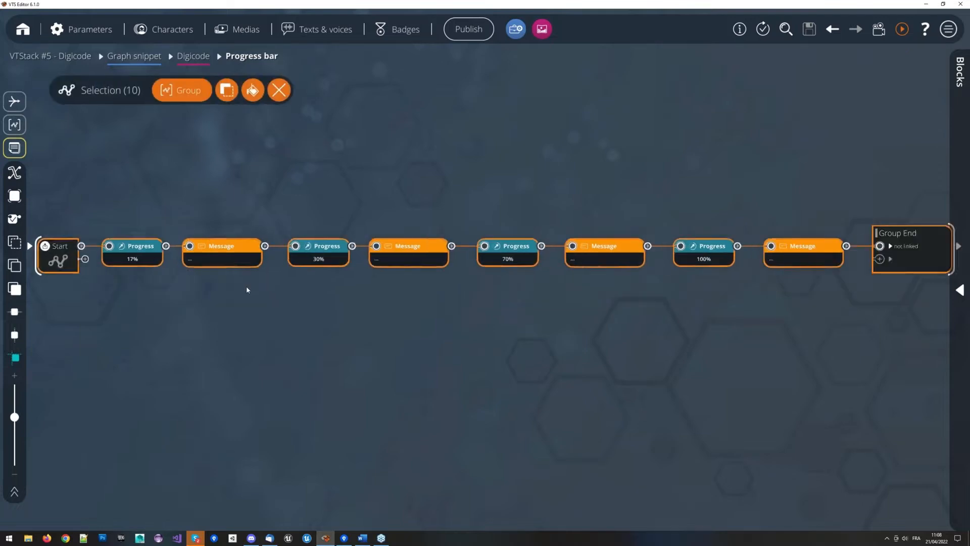
left_click(193, 305)
scroll(305, 274, "up", 3)
left_click(285, 250)
double_click(286, 250)
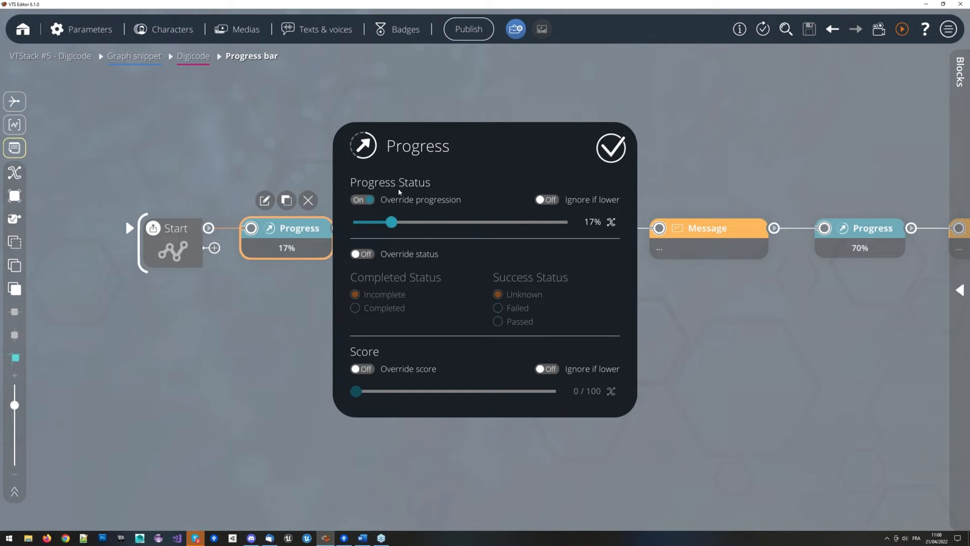
left_click(691, 156)
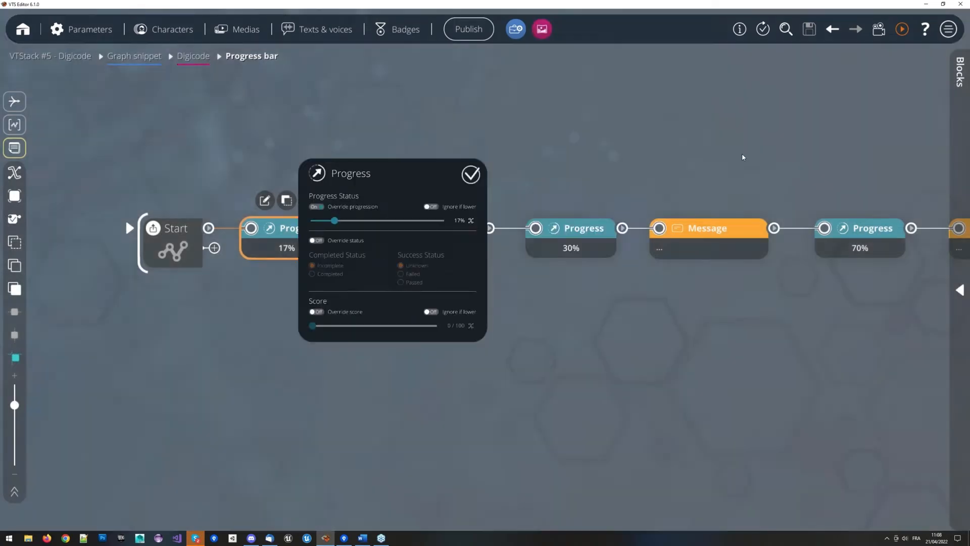
- Preview the Progress bar group, continue through its messages to watch the progress bar, and stop the preview
left_click_drag(524, 246, 296, 251)
scroll(352, 237, "down", 2)
left_click(500, 177)
scroll(501, 177, "down", 2)
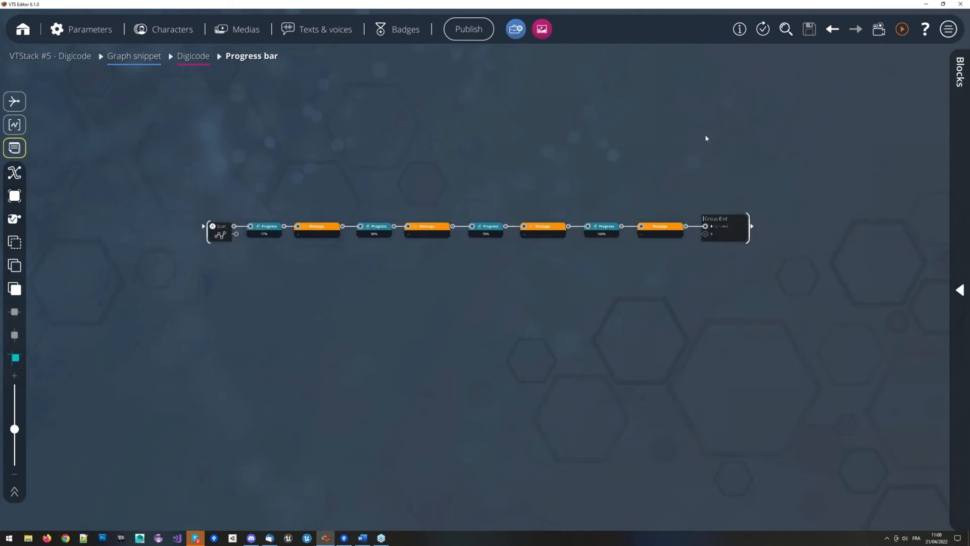
scroll(706, 139, "up", 1)
left_click(903, 30)
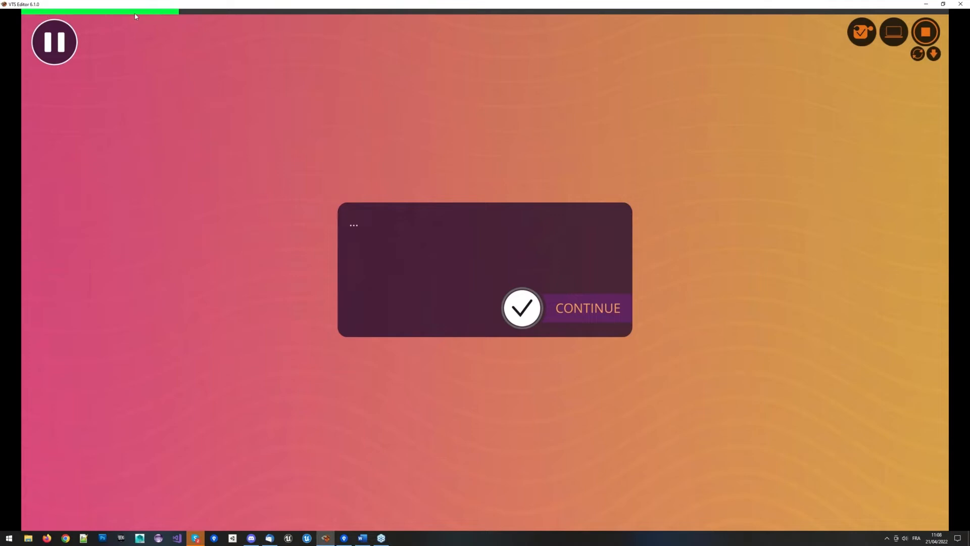
left_click(526, 309)
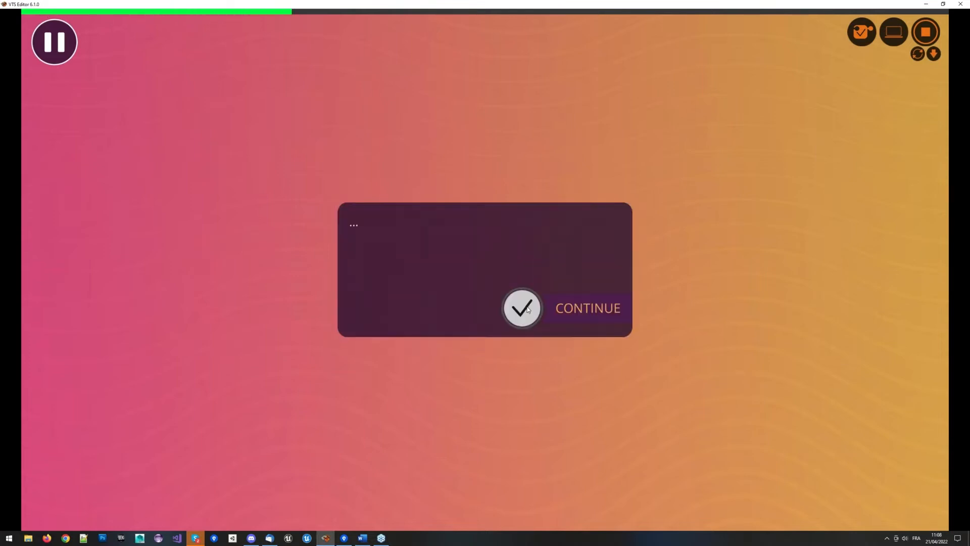
left_click(525, 309)
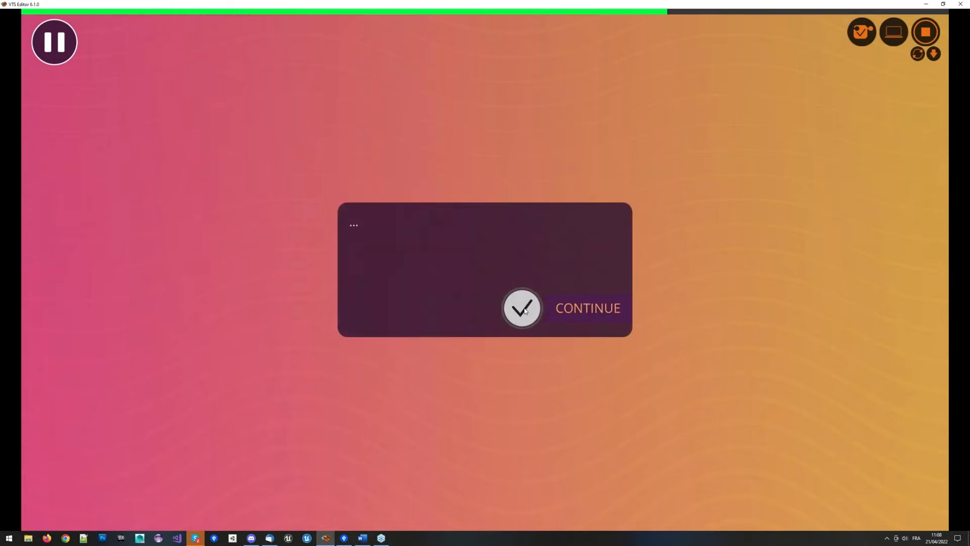
left_click(522, 315)
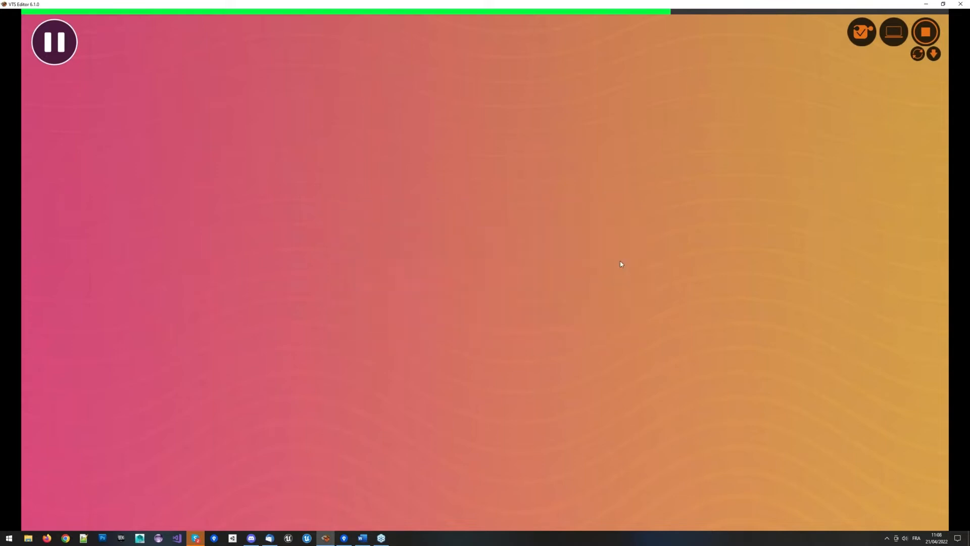
left_click(926, 33)
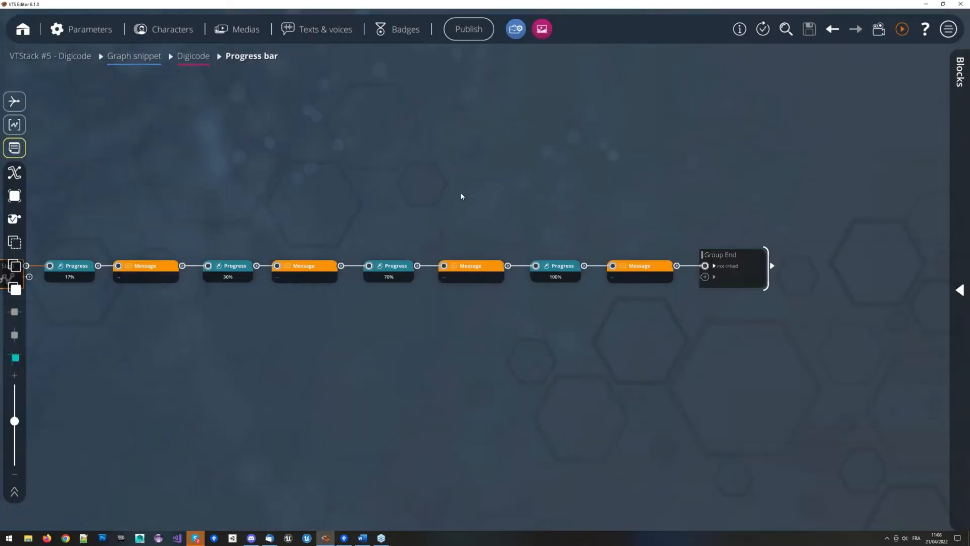
- Add a Clickable zones block and place it above the chain of Progress and Message blocks
scroll(462, 195, "up", 2)
right_click(453, 185)
type("z")
left_click(474, 261)
scroll(476, 204, "up", 2)
left_click_drag(511, 193, 633, 175)
scroll(633, 175, "down", 5)
left_click_drag(305, 239, 398, 197)
scroll(399, 197, "up", 4)
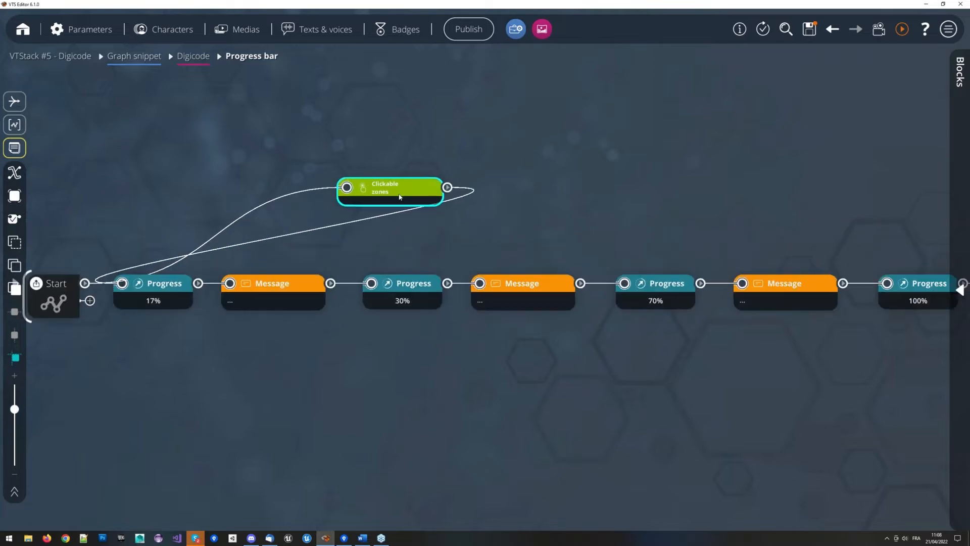
- Add a zone named "test" in the Clickable zones block and close its editor
double_click(399, 197)
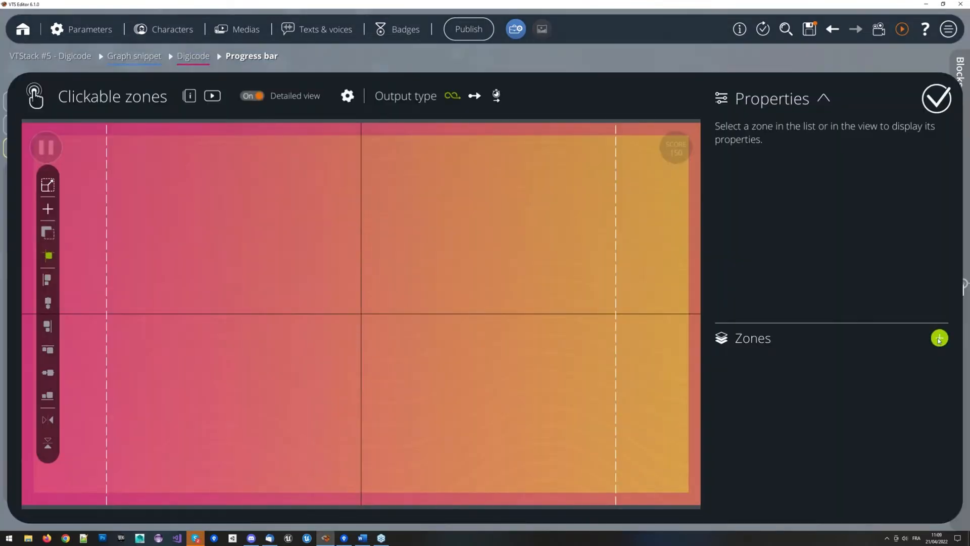
left_click(940, 337)
type("test")
left_click(773, 379)
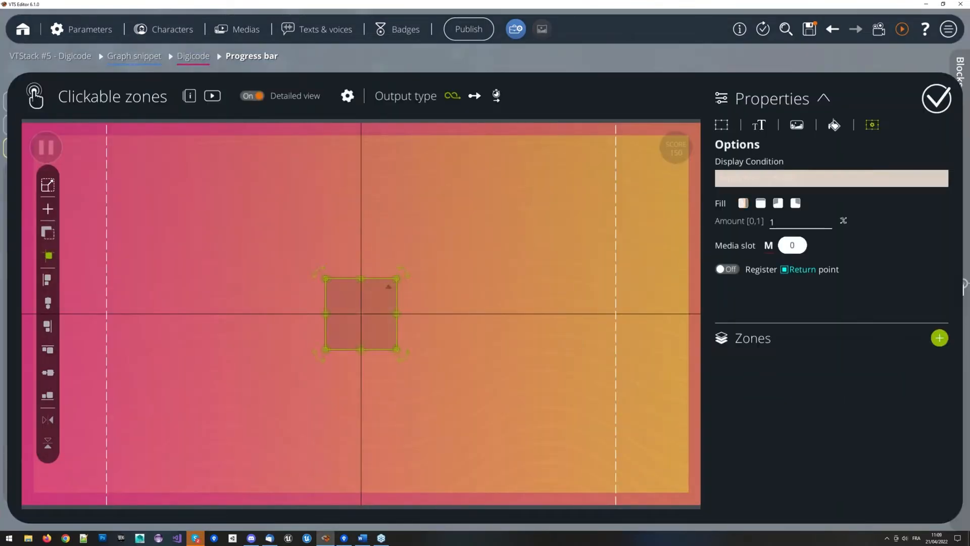
left_click_drag(328, 273, 586, 215)
left_click(797, 224)
left_click(653, 102)
left_click(687, 61)
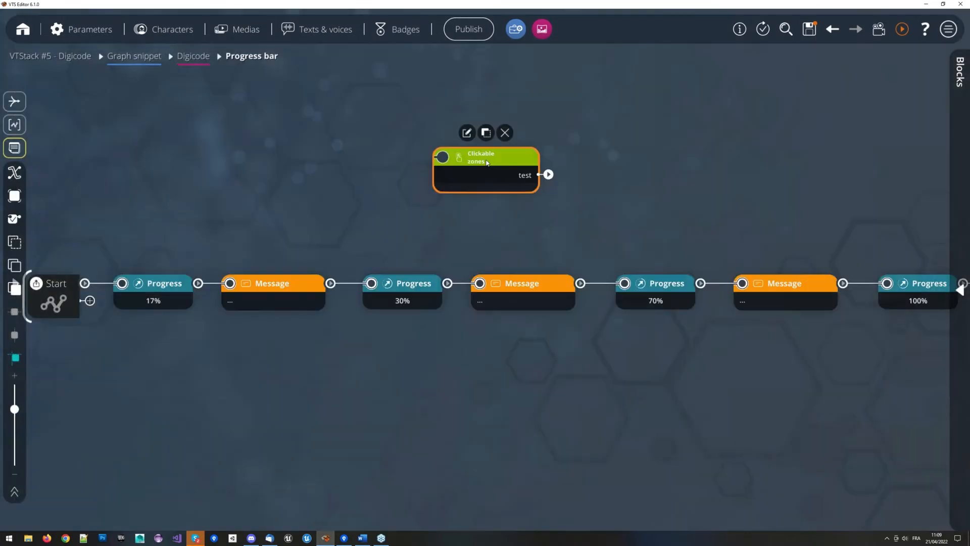
- Delete the Clickable zones block from the Progress bar group
left_click(505, 132)
scroll(431, 154, "down", 3)
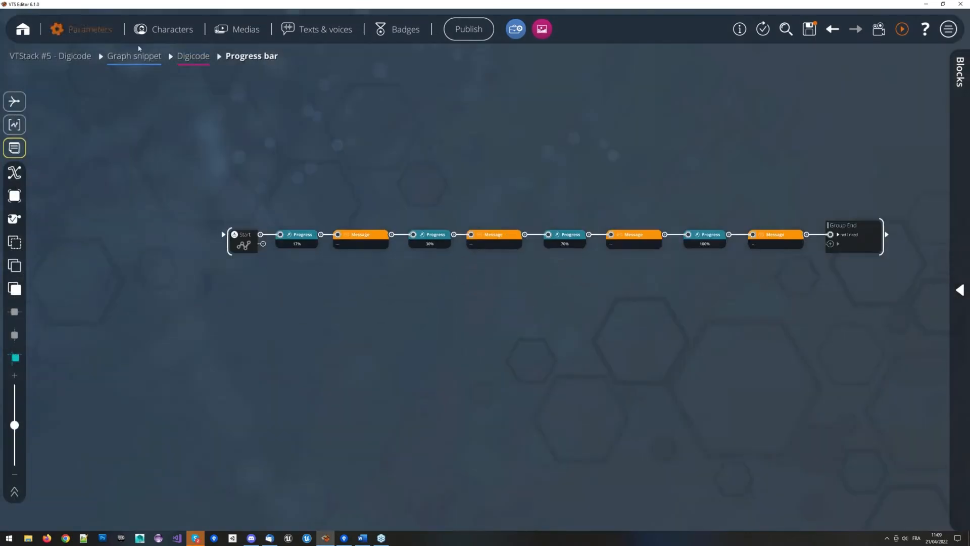
- Return to the Digicode scene graph and search the project's general settings for "vol"
left_click(192, 56)
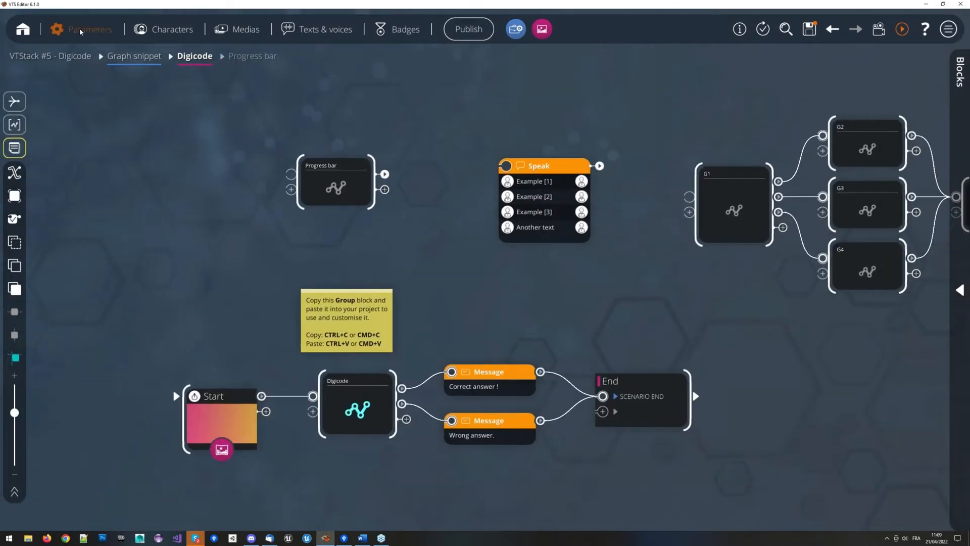
left_click(81, 31)
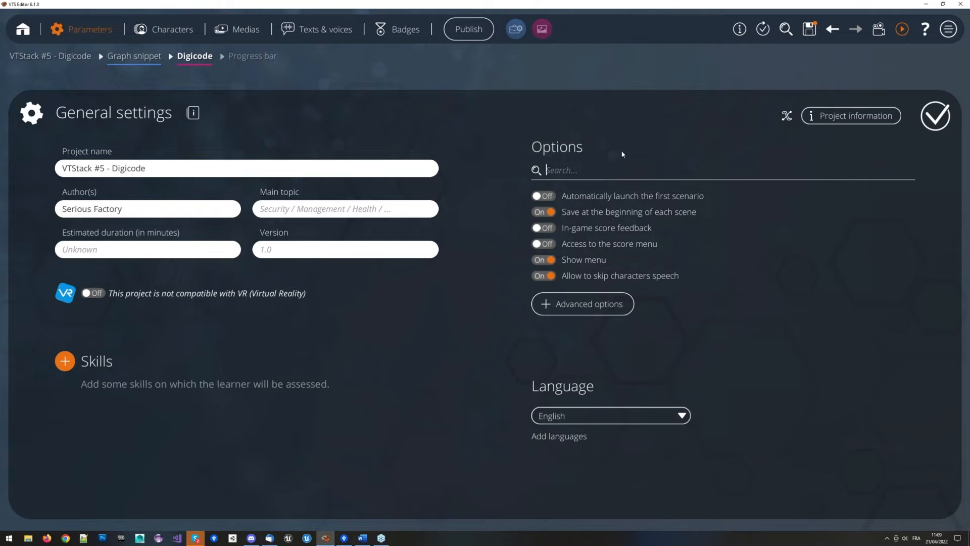
type("vol")
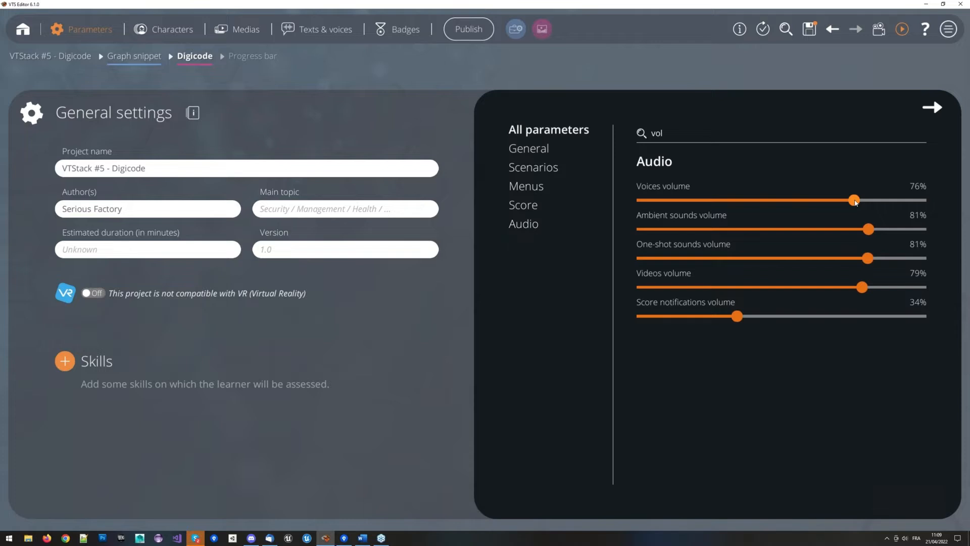
- Set the voices volume to 67%, videos volume to 52% and score notifications volume to 16%, and close the settings
left_click_drag(854, 202, 829, 202)
left_click_drag(834, 289, 787, 287)
left_click_drag(737, 316, 686, 322)
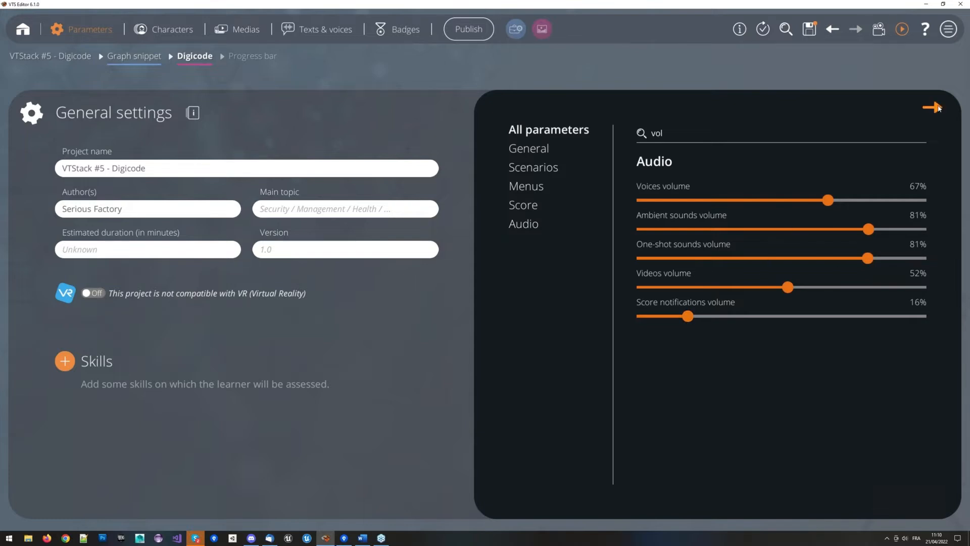
left_click(937, 108)
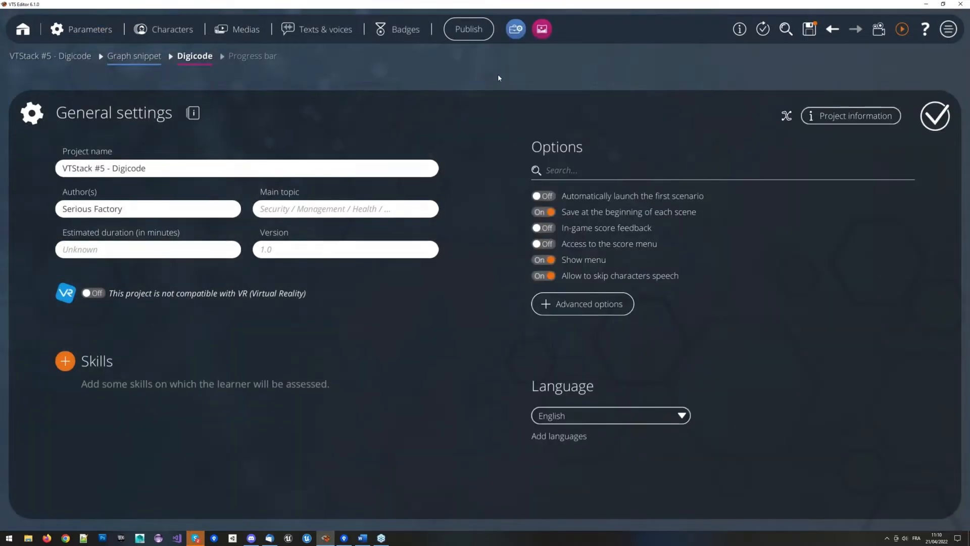
left_click(498, 75)
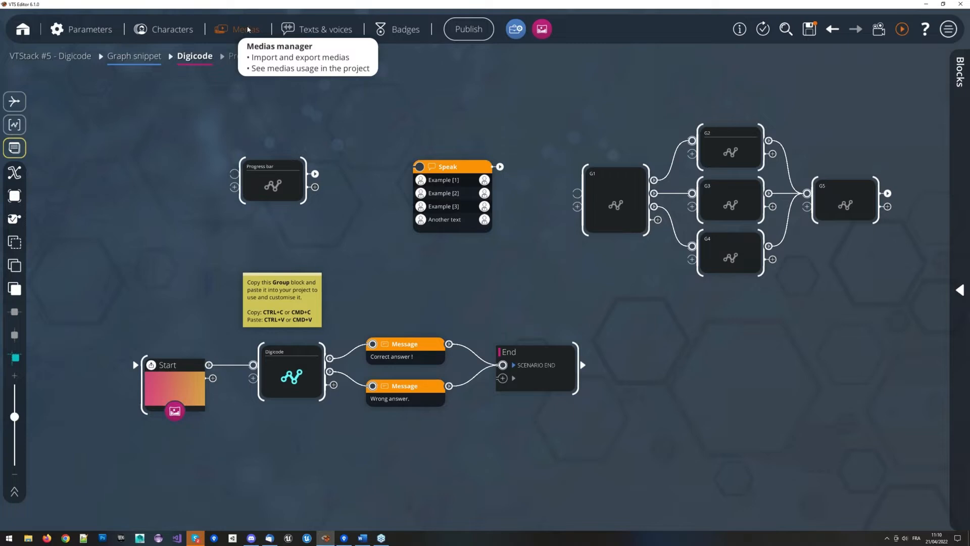
- Open the Media Manager for the project
left_click(233, 32)
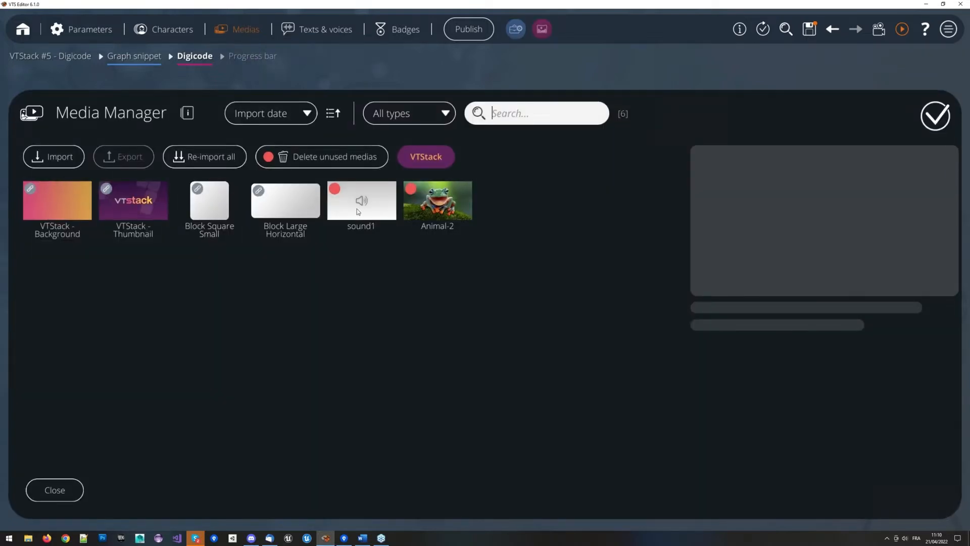
- Set the volume of the sound1 media to 52% and close the Media Manager
left_click(381, 207)
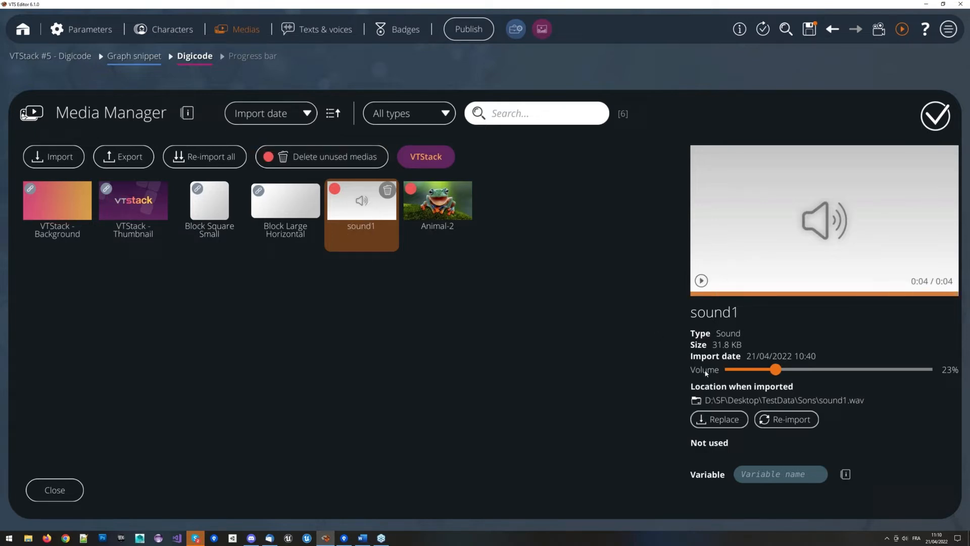
left_click_drag(777, 370, 827, 369)
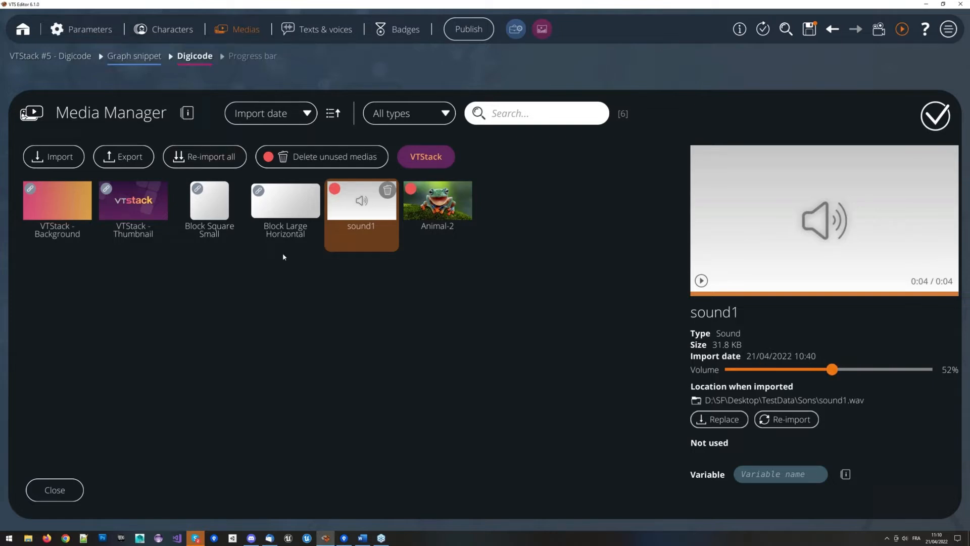
left_click(314, 77)
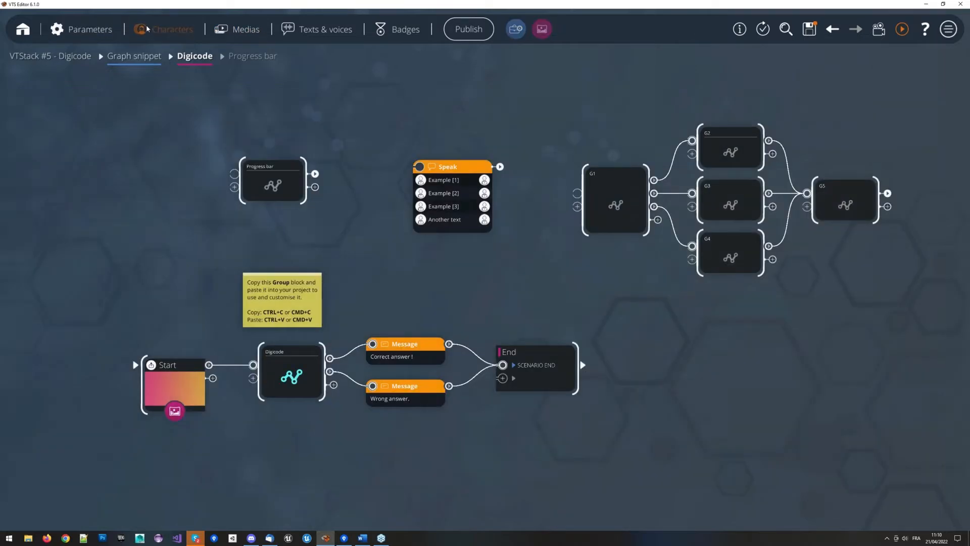
- Open the voice and background configuration of Character 1 and raise its voice volume to about two thirds
left_click(147, 29)
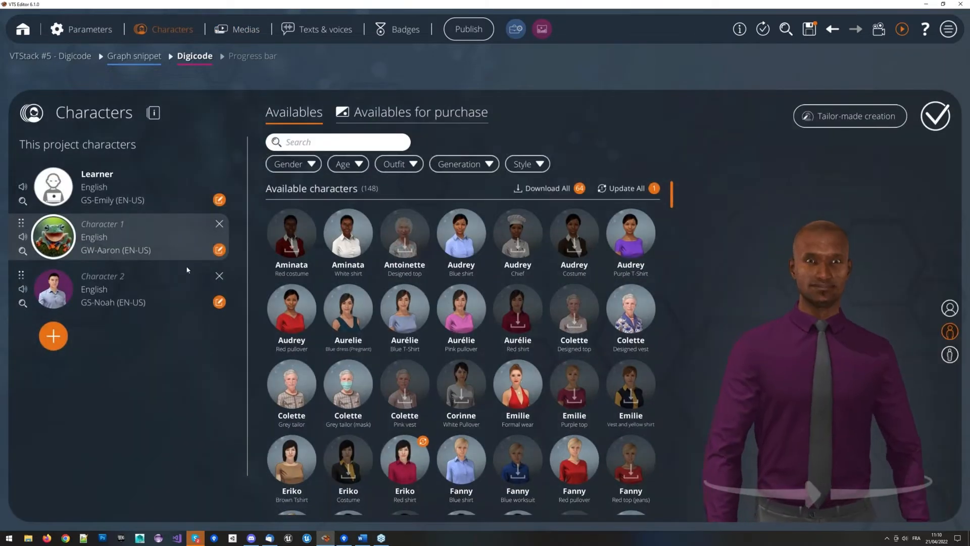
left_click(220, 251)
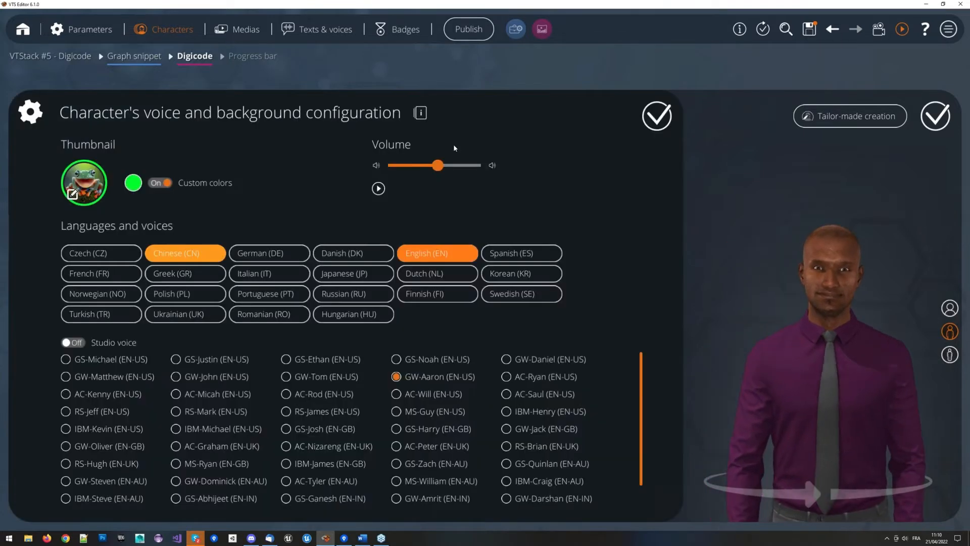
left_click(655, 116)
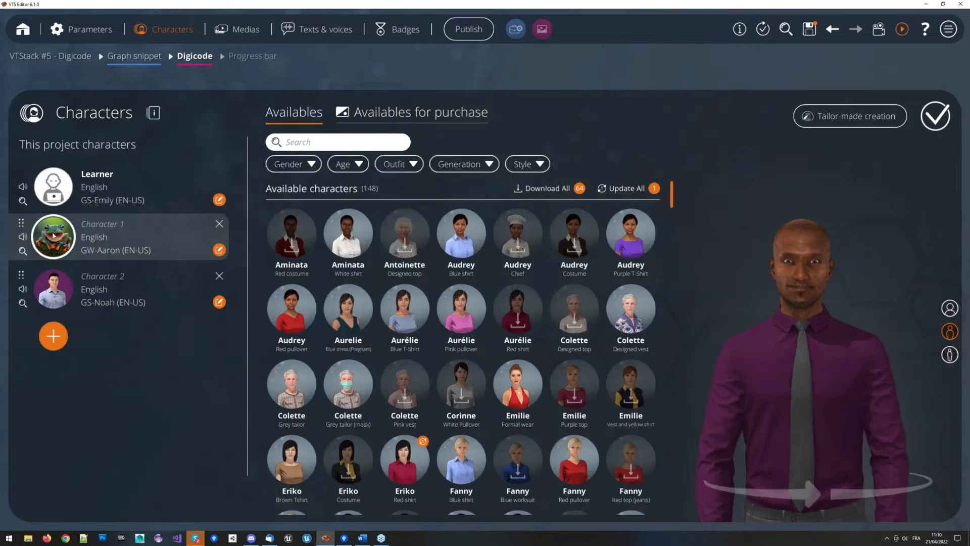
left_click(219, 250)
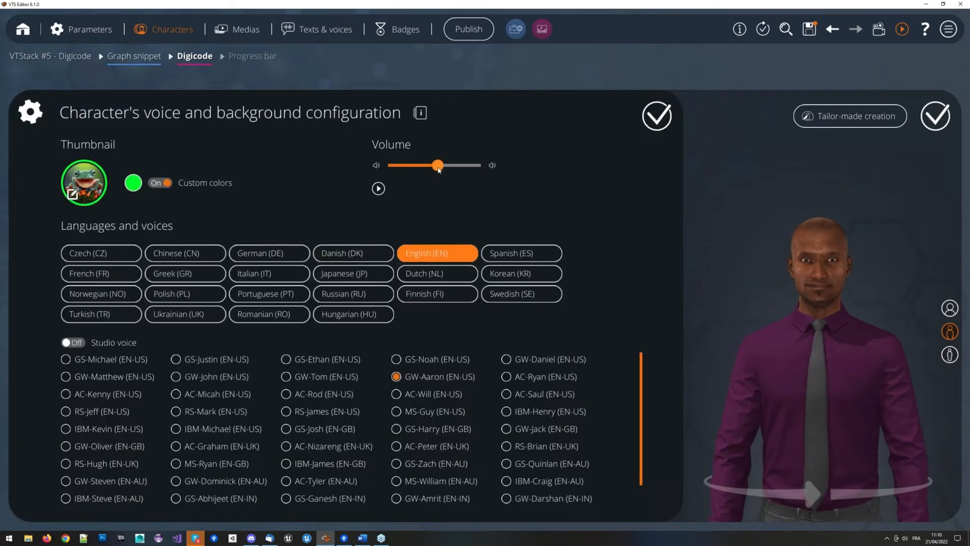
mouse_move(438, 167)
left_mouse_down()
mouse_move(406, 167)
mouse_move(448, 167)
mouse_move(408, 167)
mouse_move(423, 165)
left_mouse_up()
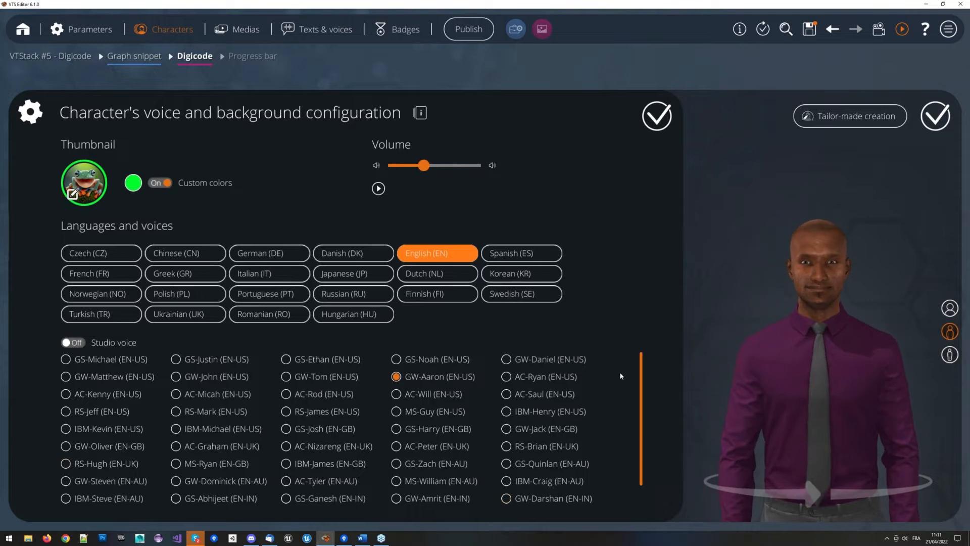
left_click(108, 253)
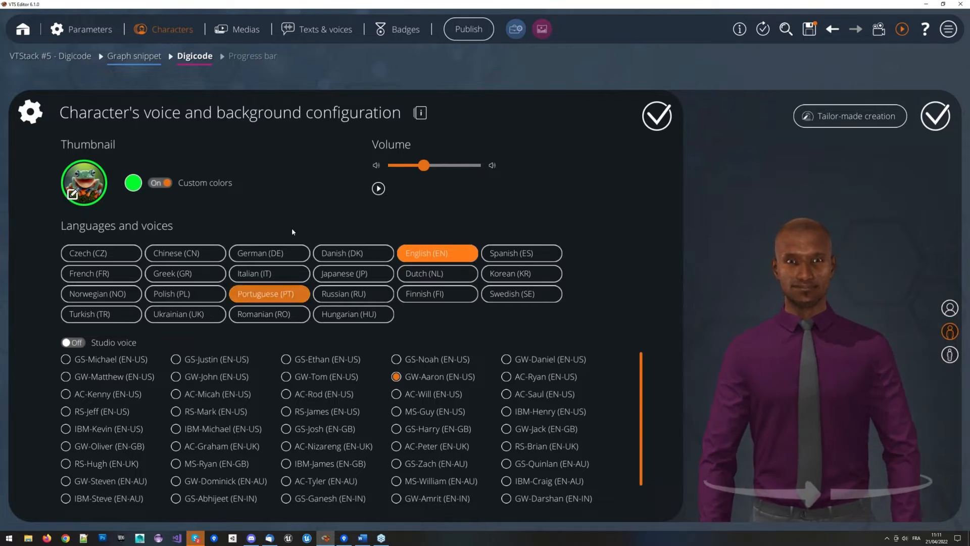
left_click_drag(422, 166, 451, 167)
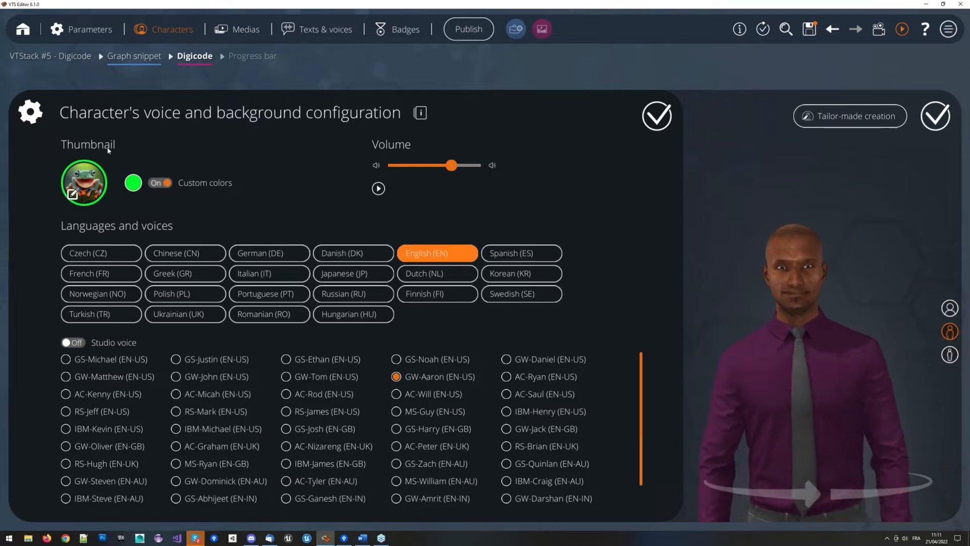
- Replace Character 1's custom thumbnail image with No Media
left_click(72, 194)
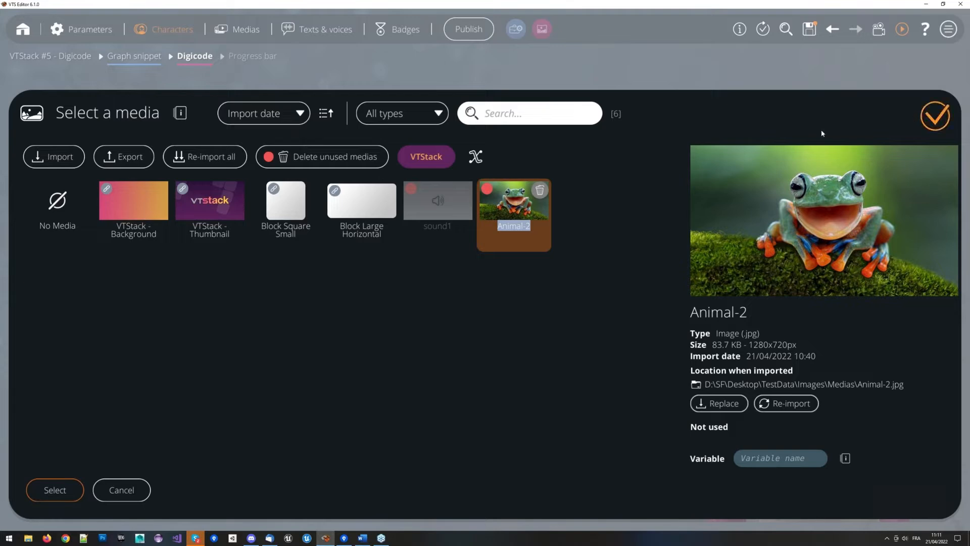
left_click(60, 207)
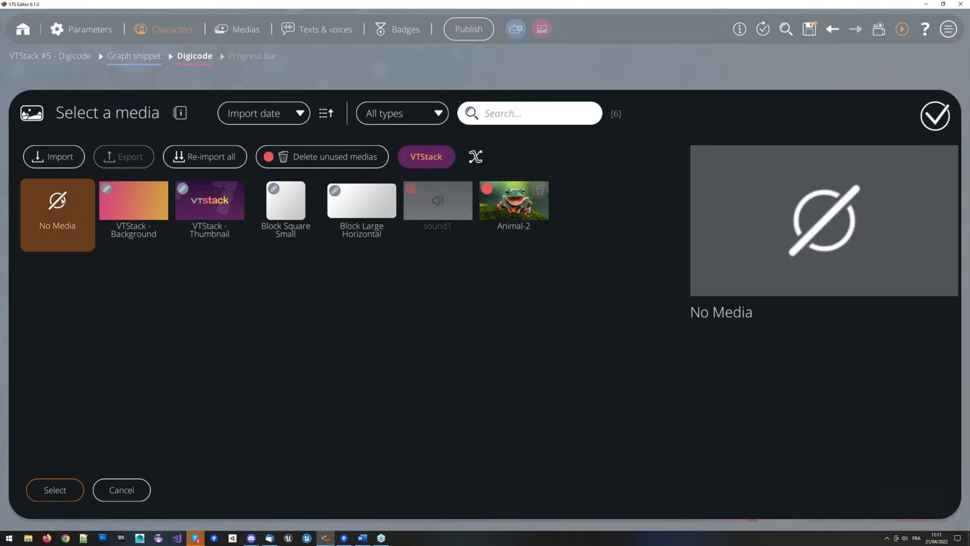
left_click(50, 489)
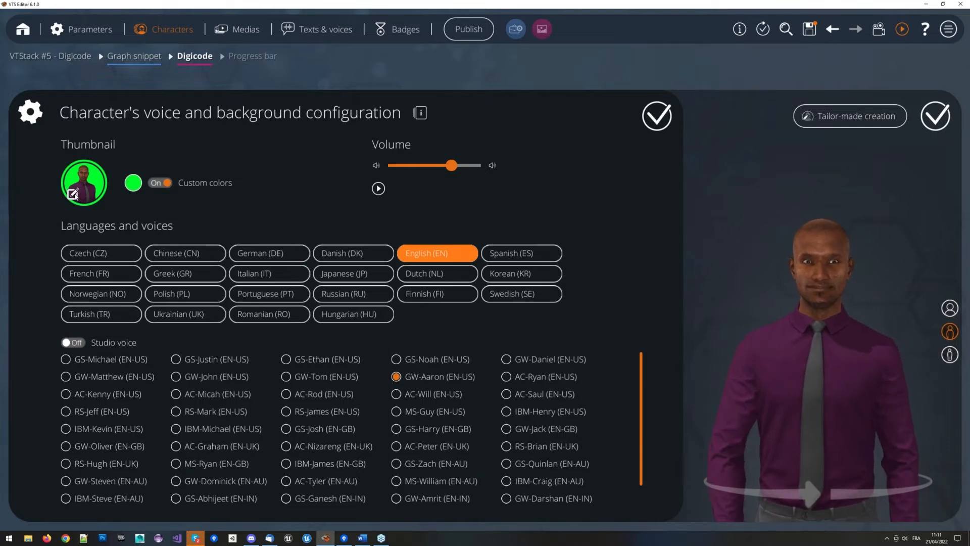
left_click(657, 116)
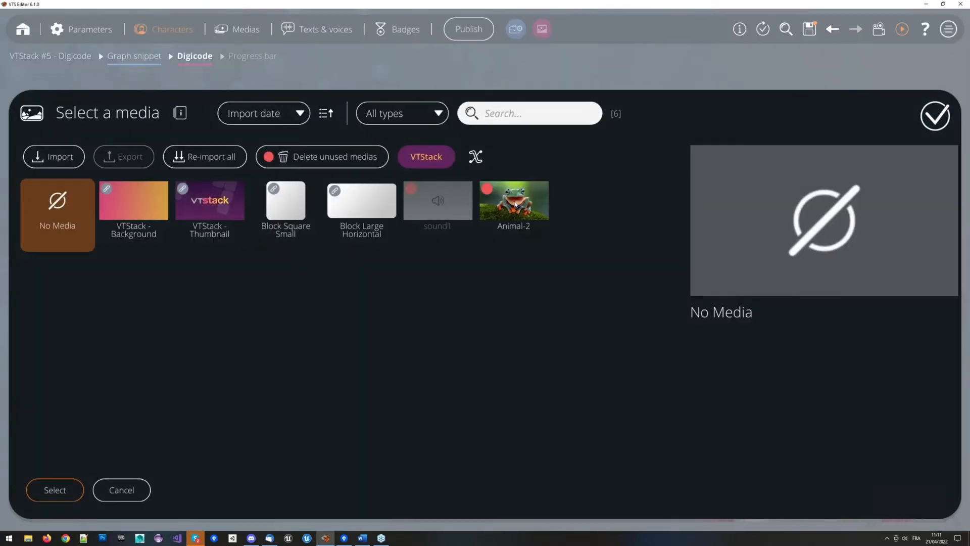
- Choose the Animal-2 image as Character 1's thumbnail, confirm the configuration and save the project
left_click(515, 202)
double_click(515, 203)
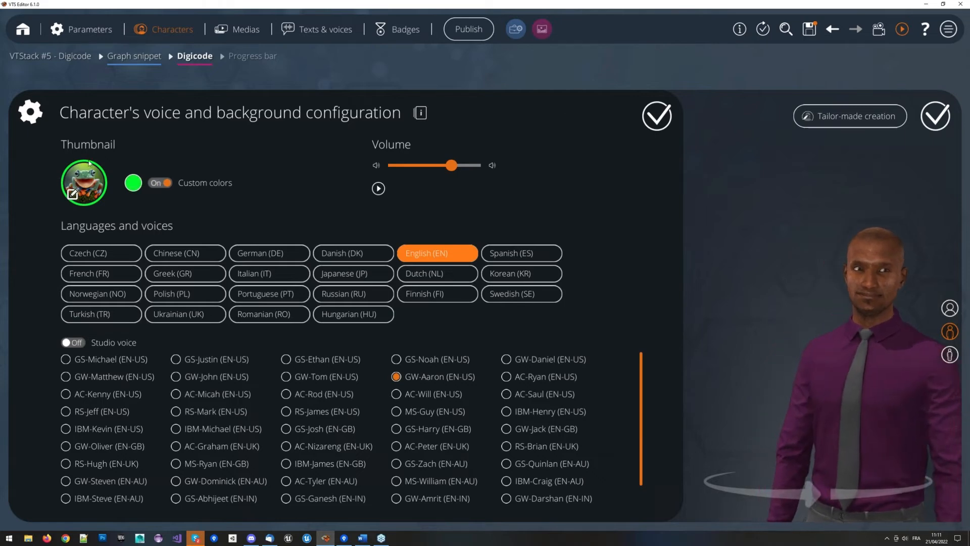
left_click(813, 34)
left_click(812, 33)
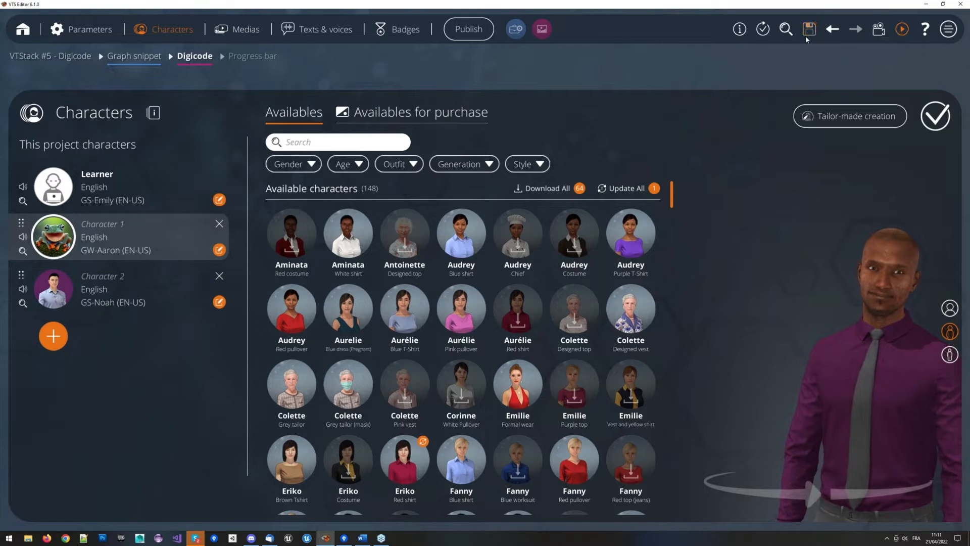
- Return to the Digicode scene graph and add a new Speak block above the existing one
left_click(470, 69)
left_click_drag(467, 93, 480, 121)
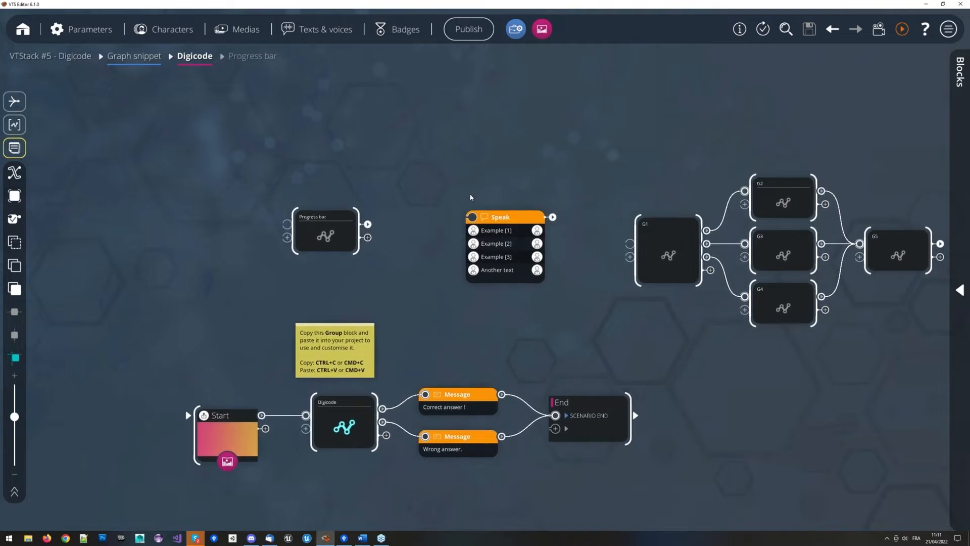
right_click(480, 153)
left_click(495, 248)
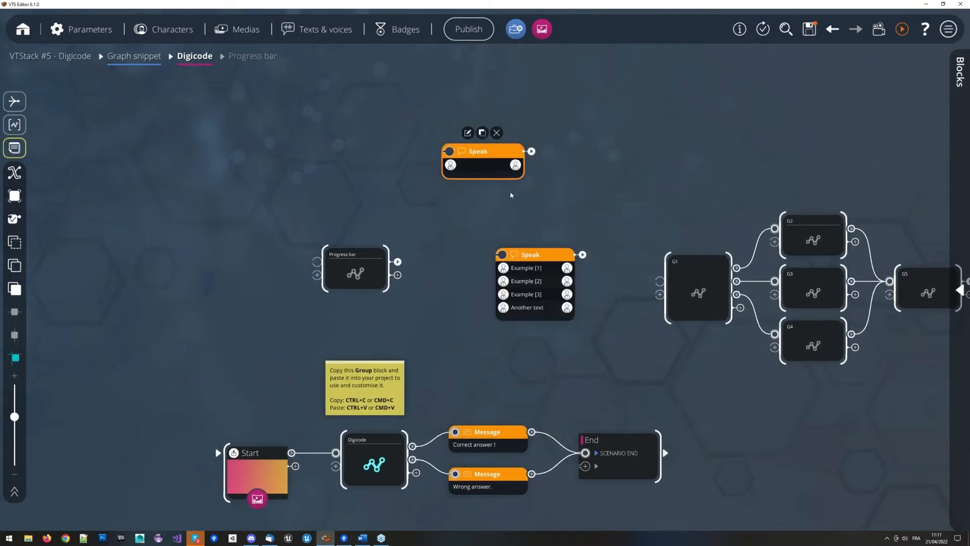
- Give the new Speak block a voice-over reply by Character 1 reading "test test test test", and save the project
double_click(500, 160)
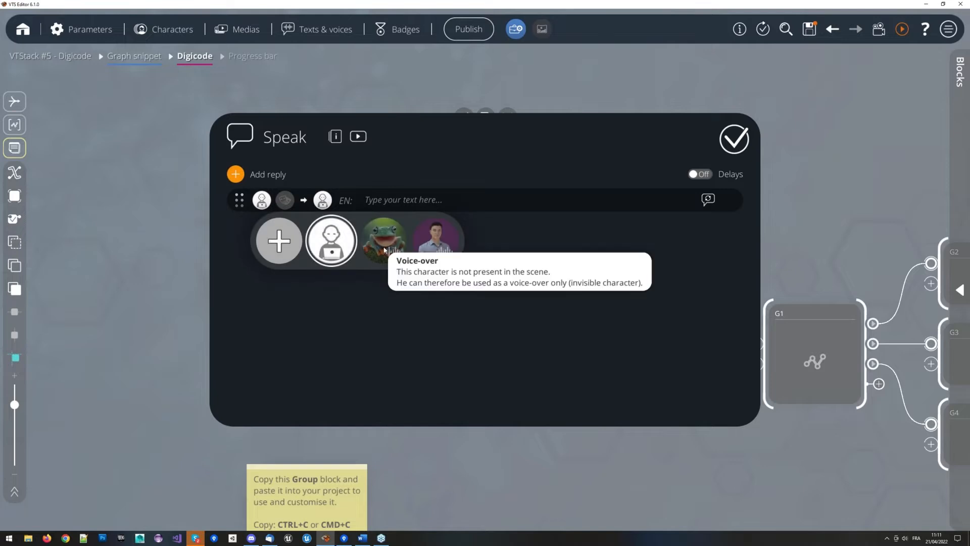
left_click(382, 250)
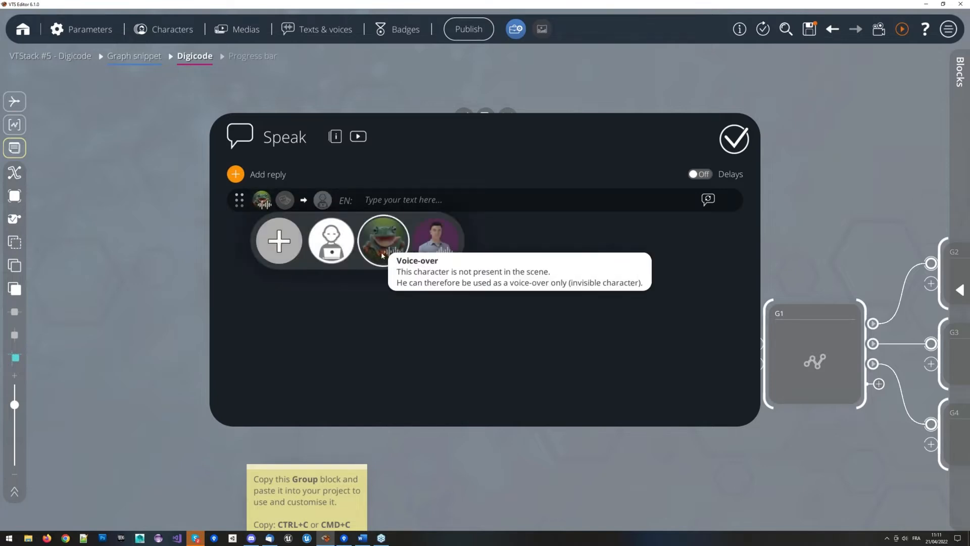
left_click(422, 199)
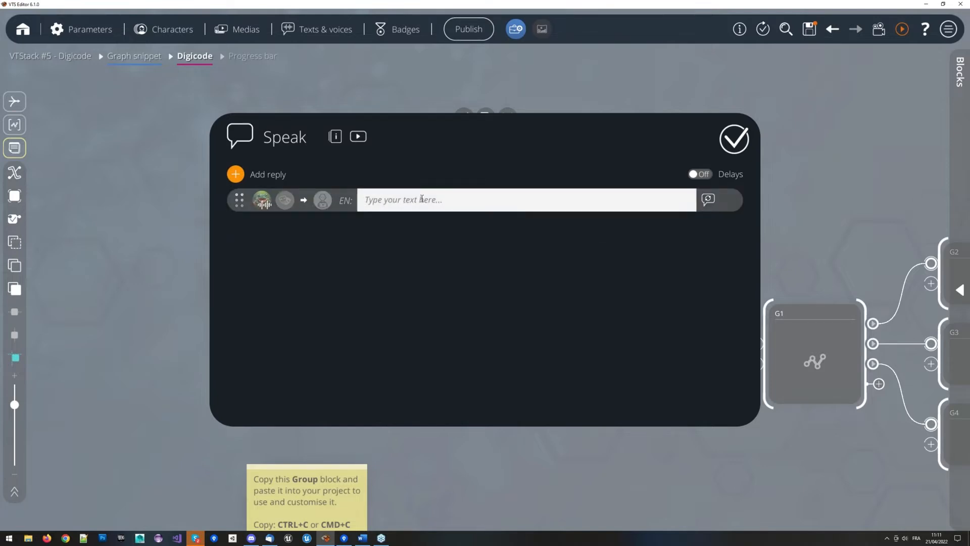
type("test")
key("ctrl+a")
key("ctrl+c")
key("ctrl+v")
key("ctrl+v")
key("ctrl+v")
key("ctrl+v")
left_click(437, 247)
key("ctrl+s")
- Preview the new Speak block without generating the missing voices, and return to the graph
left_click(902, 29)
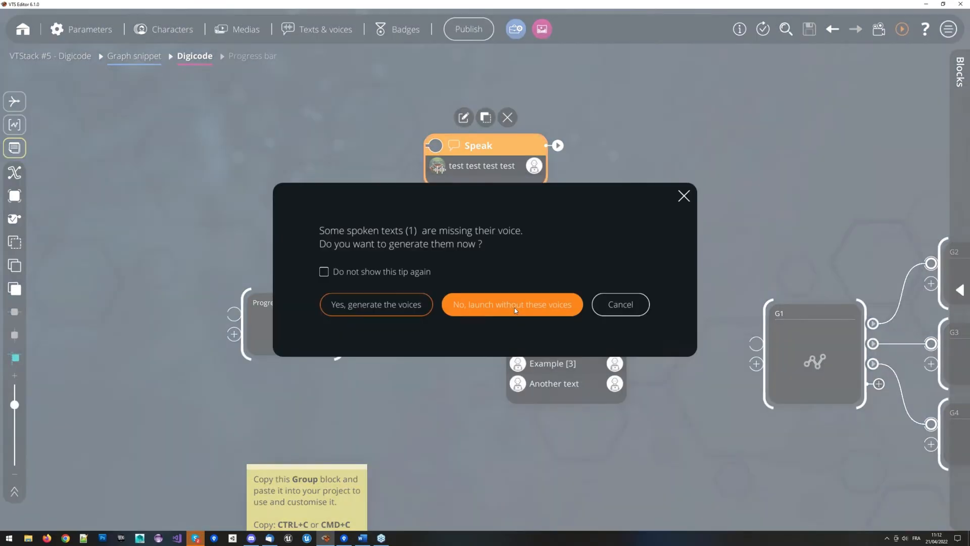
left_click(514, 307)
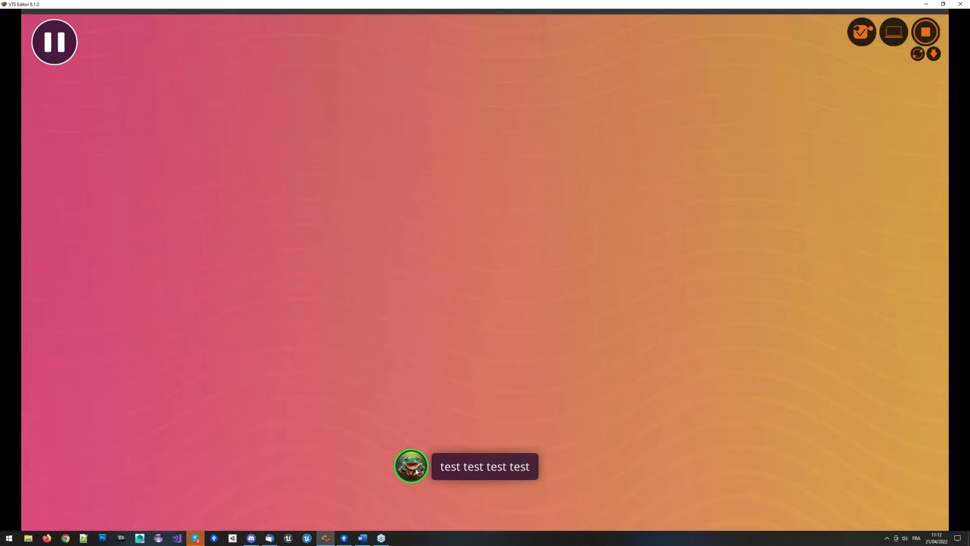
left_click(412, 476)
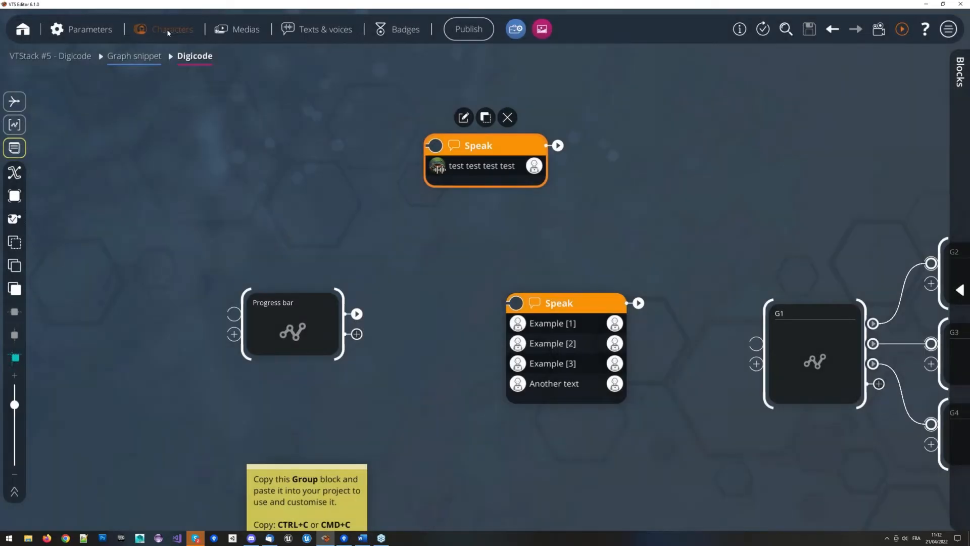
- Review Character 1's thumbnail and voice configuration, and return to the project's character list
left_click(165, 29)
left_click(220, 249)
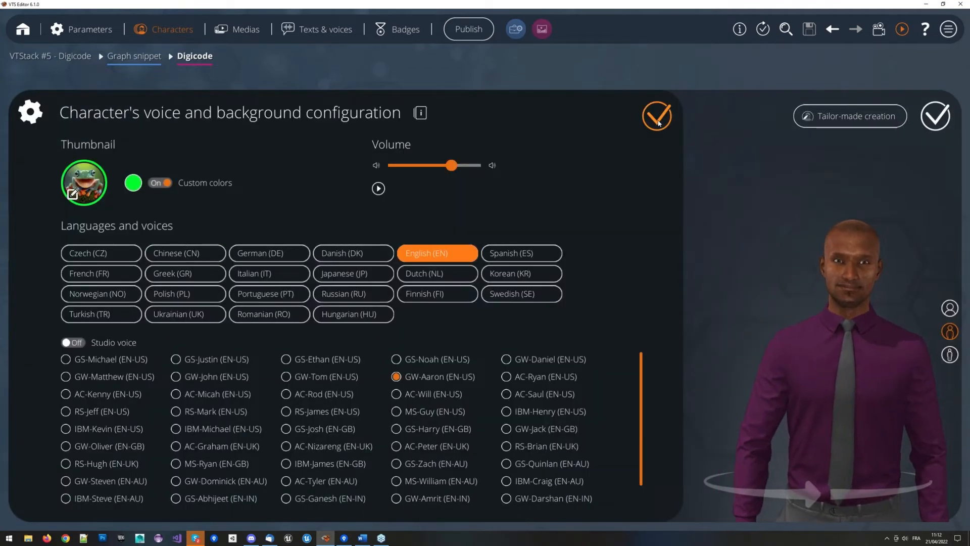
left_click(658, 119)
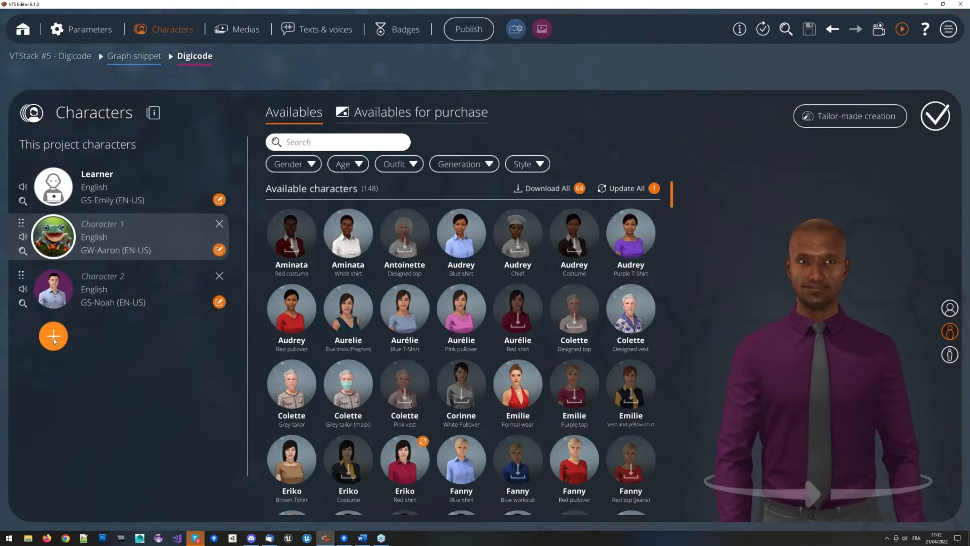
- Add a third character, Aminata in the white shirt, to the project and accept adding it to the current scene
left_click(54, 338)
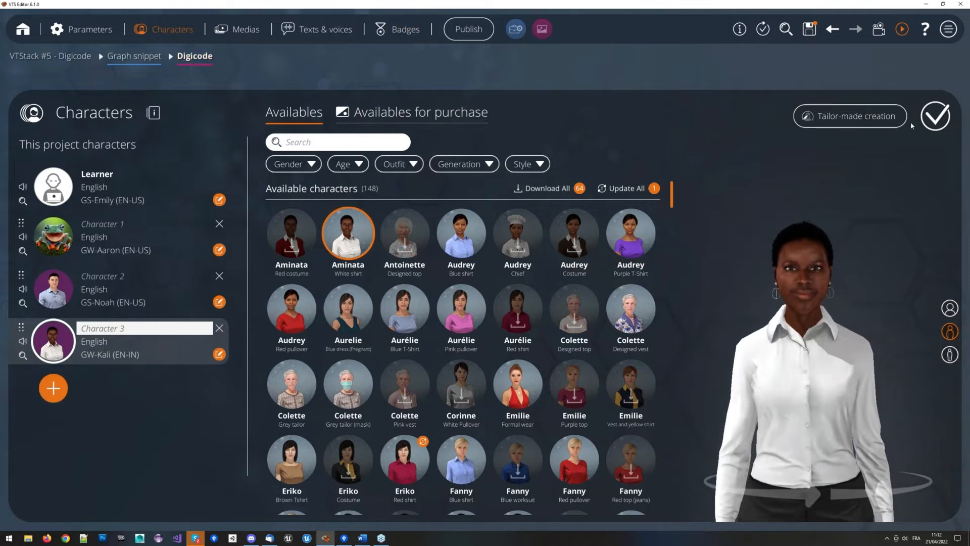
left_click(941, 118)
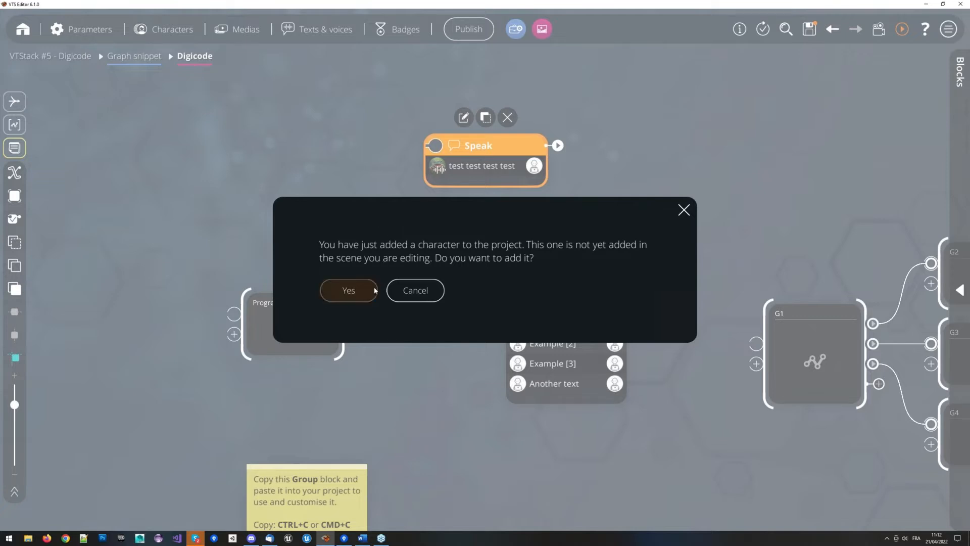
left_click(352, 292)
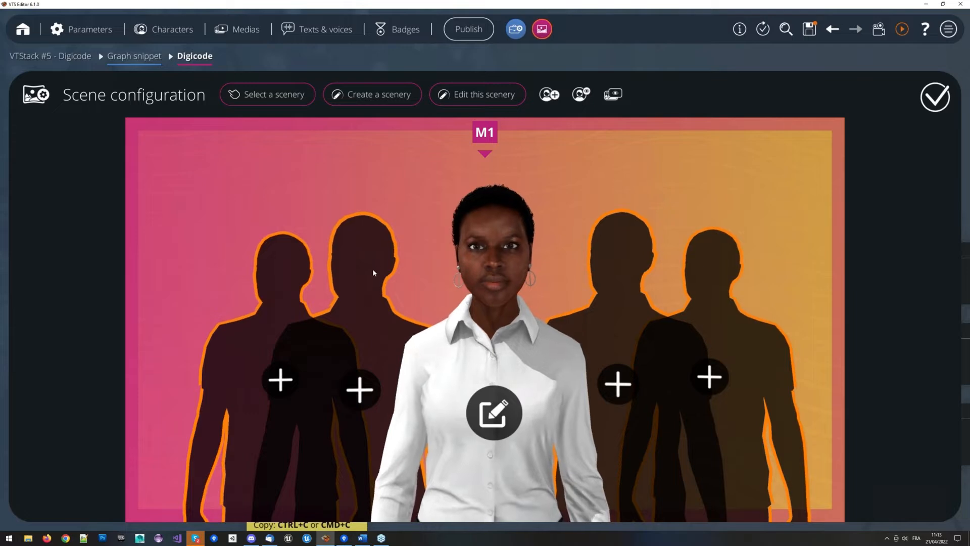
- Empty the central position in the scene configuration by assigning None instead of Character 3, and confirm
left_click(471, 354)
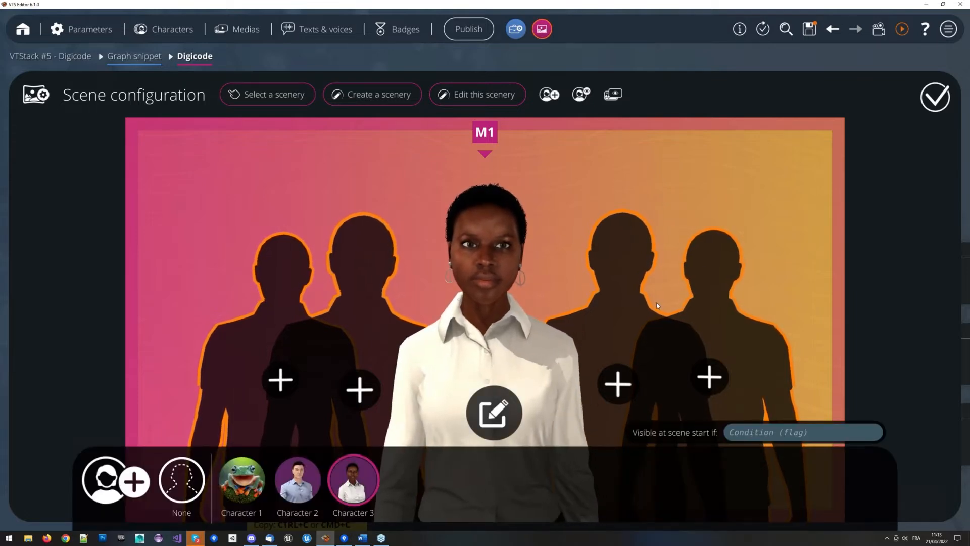
left_click(181, 486)
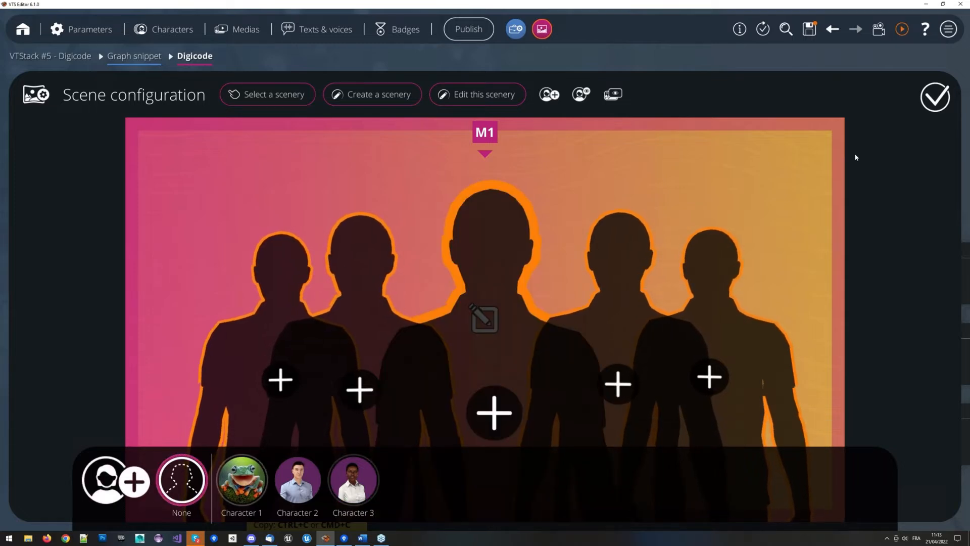
left_click(935, 102)
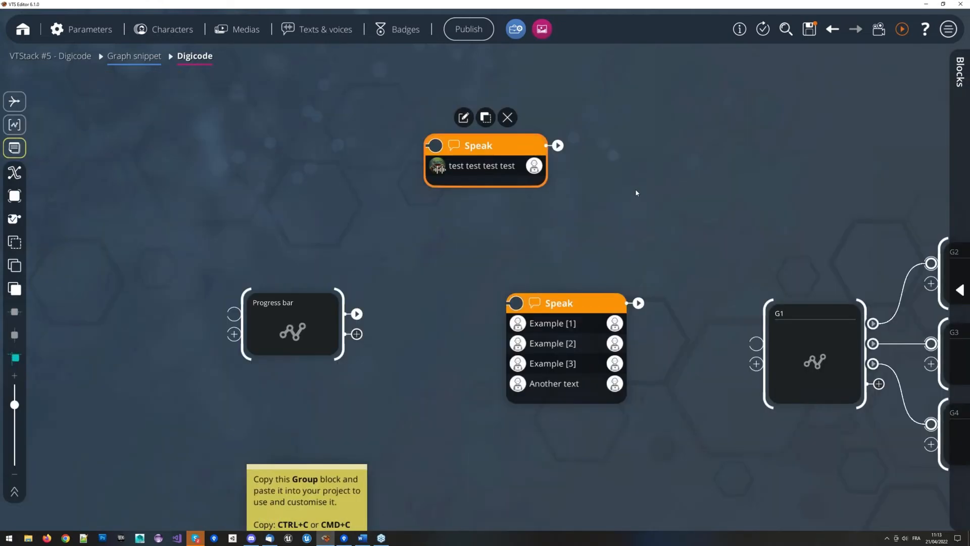
- Delete the Speak block containing "test test test test" from the Digicode graph
left_click(457, 103)
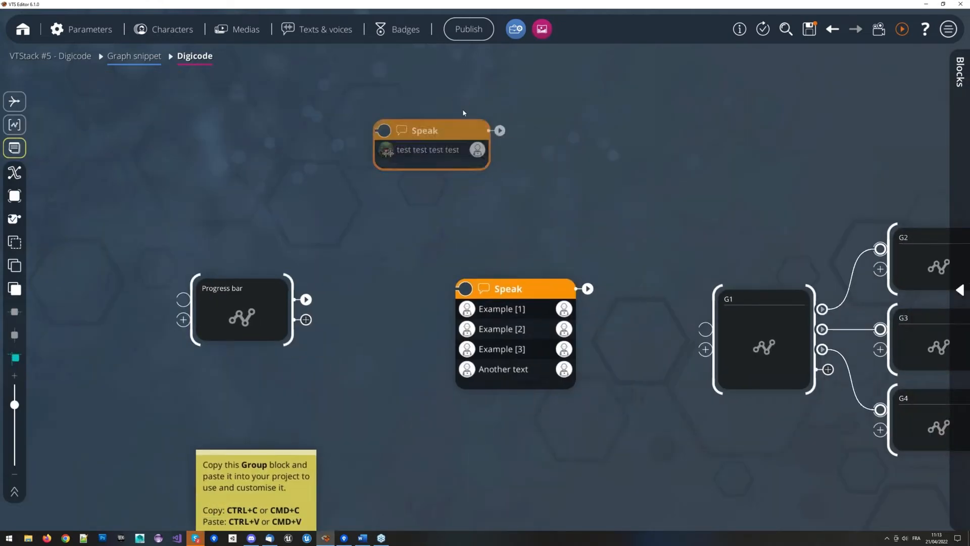
scroll(597, 174, "down", 4)
scroll(480, 139, "up", 3)
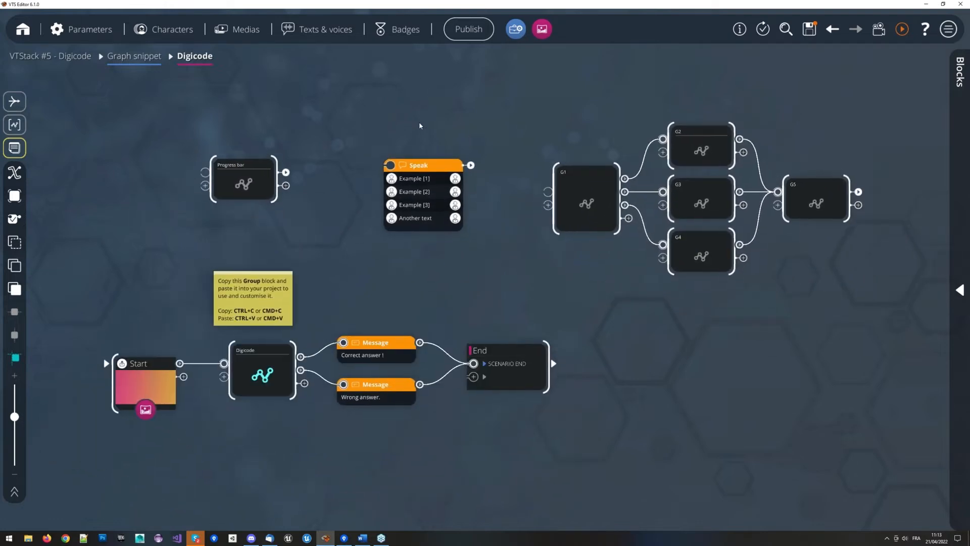
left_click_drag(96, 108, 881, 438)
left_click(560, 329)
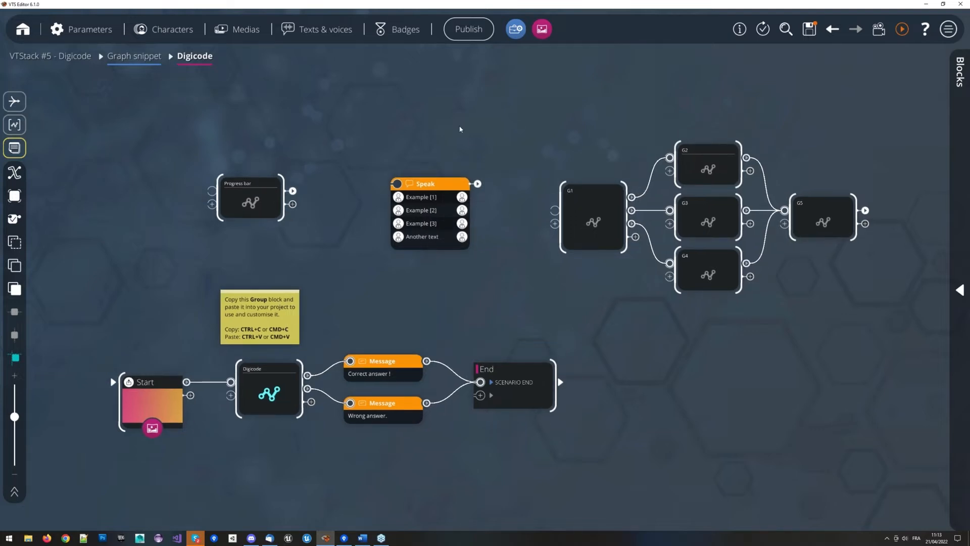
- Look through the project's Texts and voices list, from the graph snippet texts down to the answer messages
left_click(325, 32)
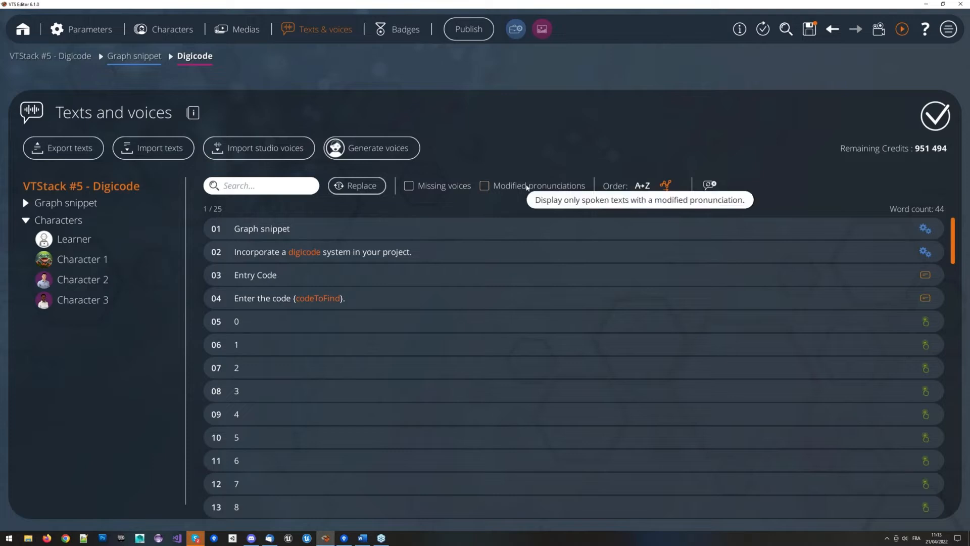
left_click(492, 229)
left_click(480, 252)
left_click(488, 252)
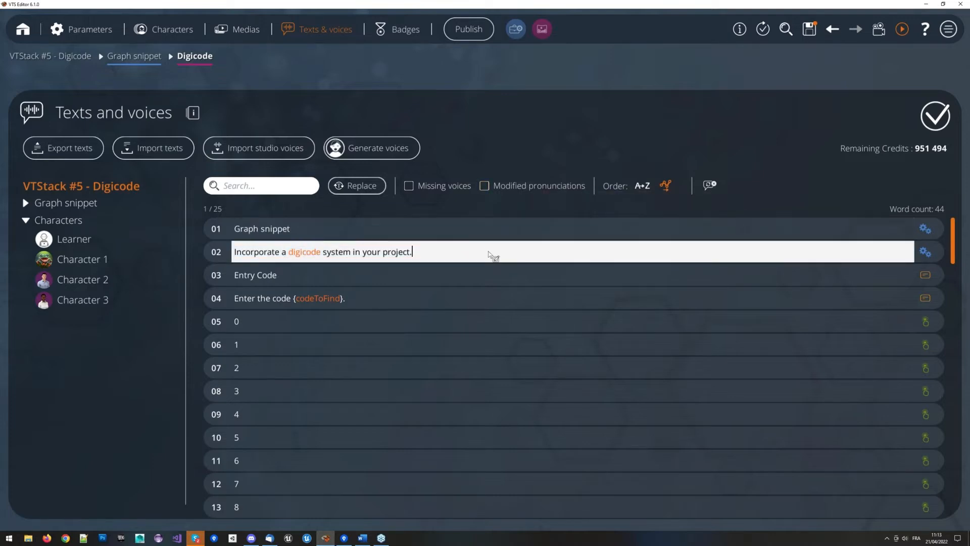
left_click(542, 208)
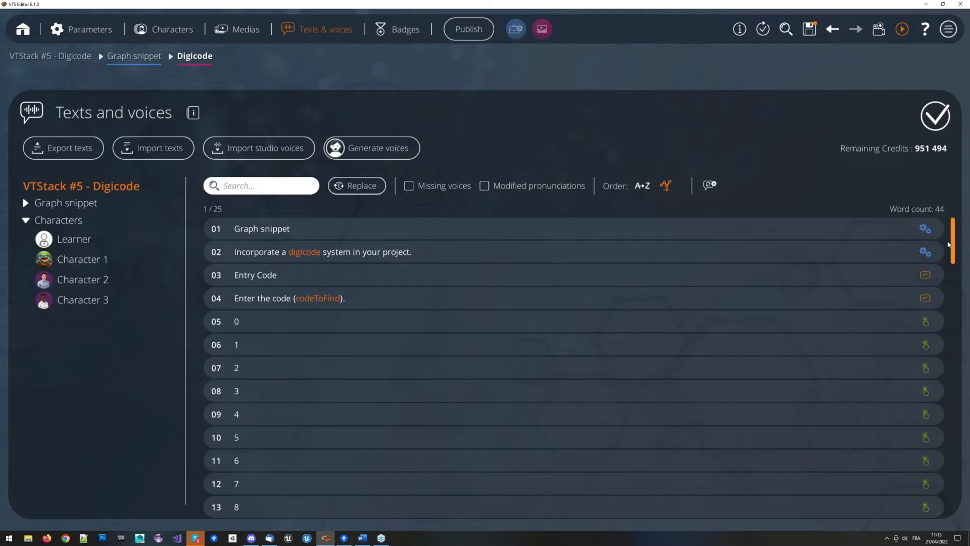
scroll(397, 288, "down", 3)
scroll(364, 263, "up", 3)
scroll(367, 349, "down", 4)
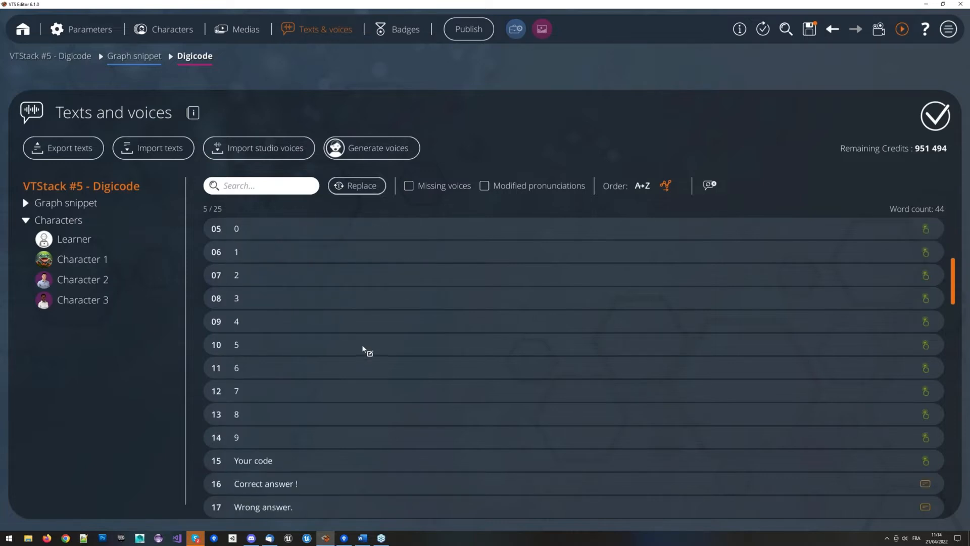
scroll(367, 345, "up", 4)
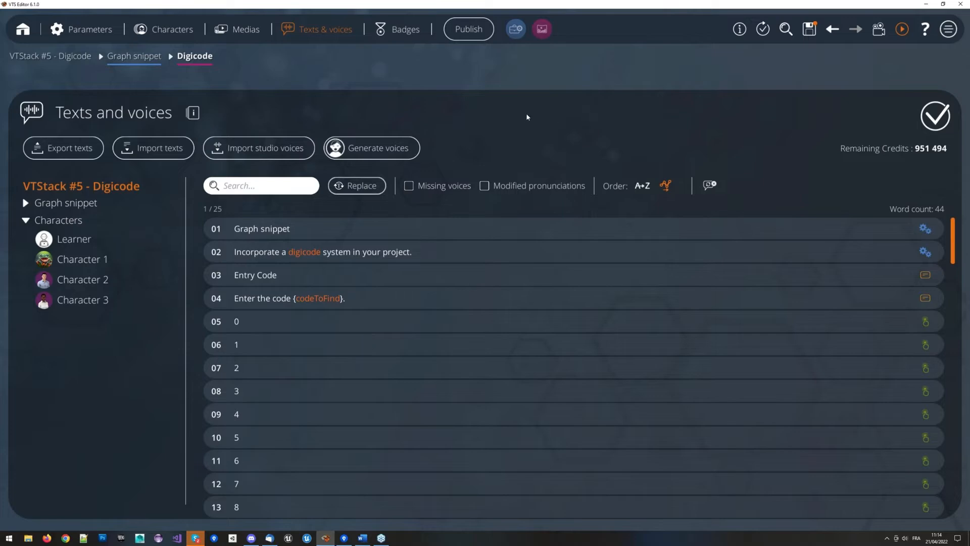
- Add a Sentence choice block to the empty area above the Speak block in the Digicode graph and open its configuration
left_click(540, 77)
right_click(458, 149)
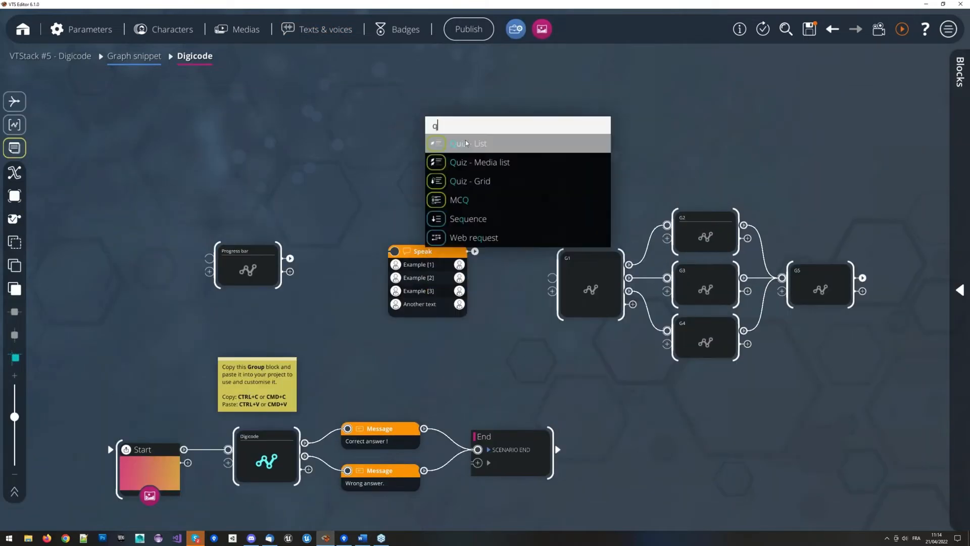
type("sen")
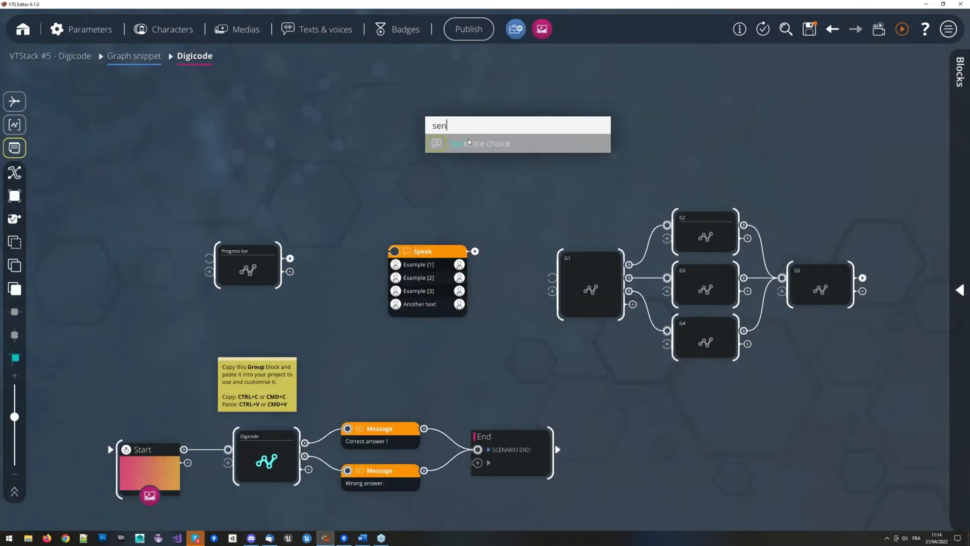
left_click(475, 142)
double_click(477, 139)
left_click(63, 191)
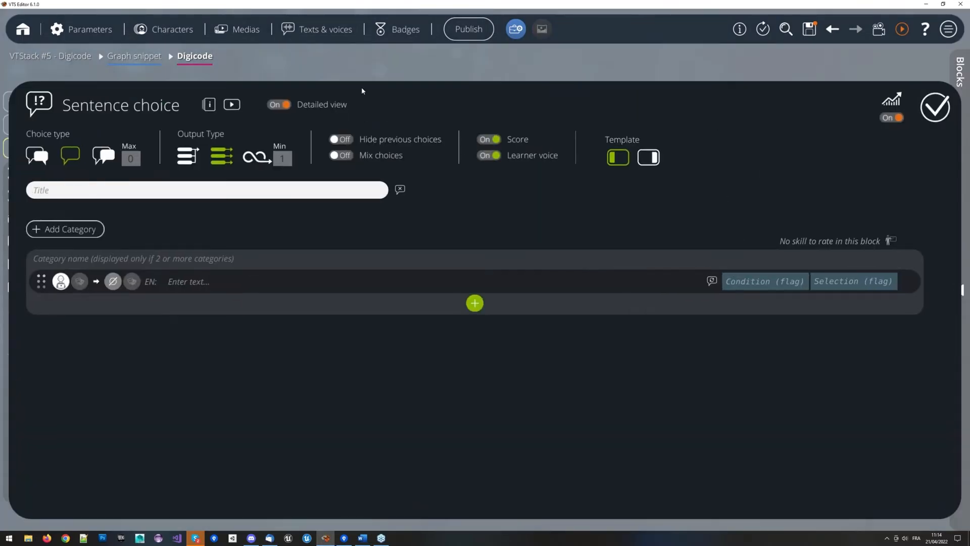
- Examine the displayed and spoken text of the Example [1] line in the pronunciation settings of Texts and voices
left_click(326, 32)
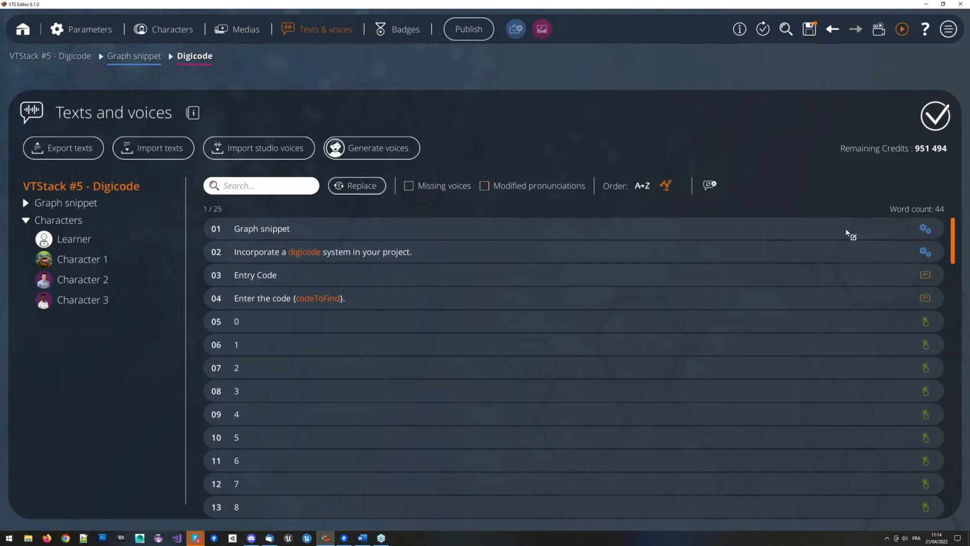
scroll(921, 345, "down", 5)
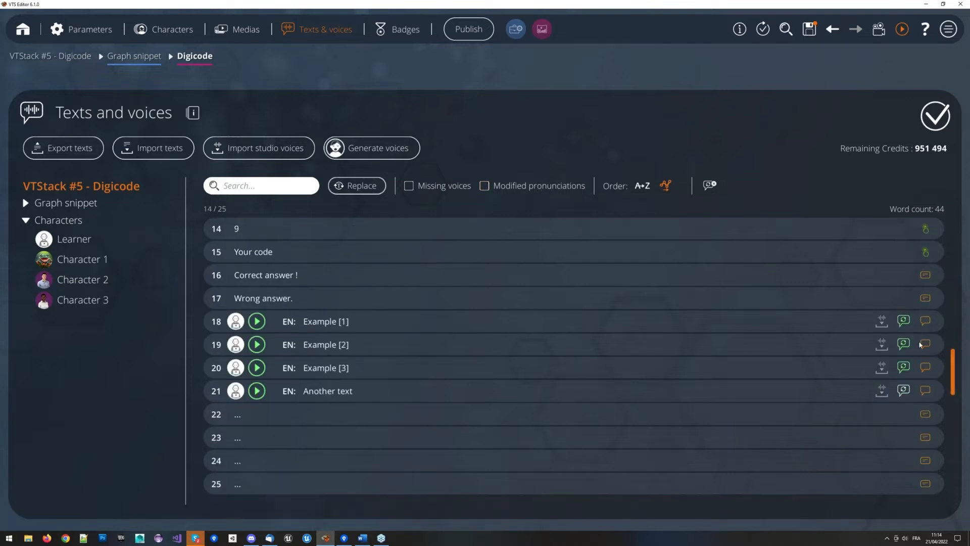
left_click(903, 320)
left_click(323, 285)
left_click(326, 321)
left_click_drag(333, 322, 273, 321)
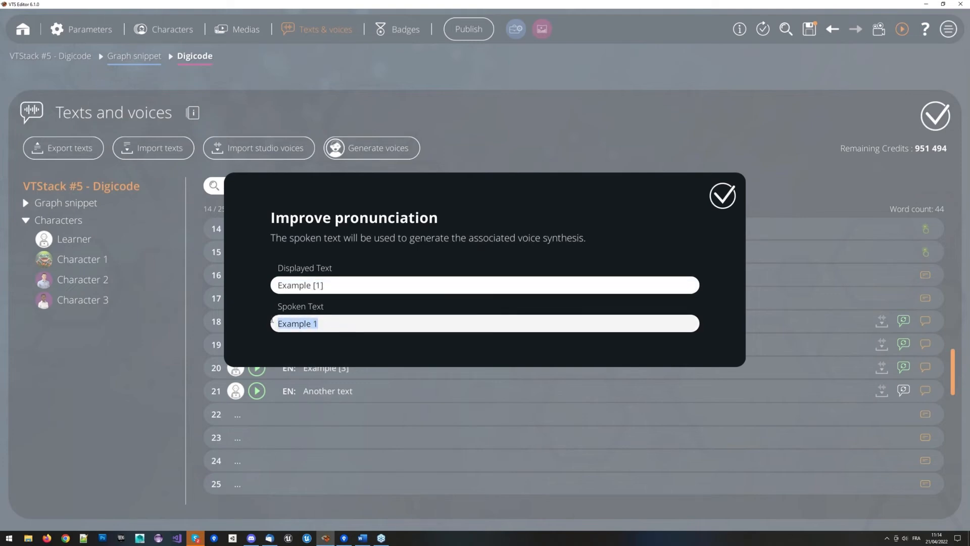
left_click(323, 320)
left_click(334, 286)
left_click(335, 287)
left_click(332, 325)
left_click(332, 322)
left_click(502, 169)
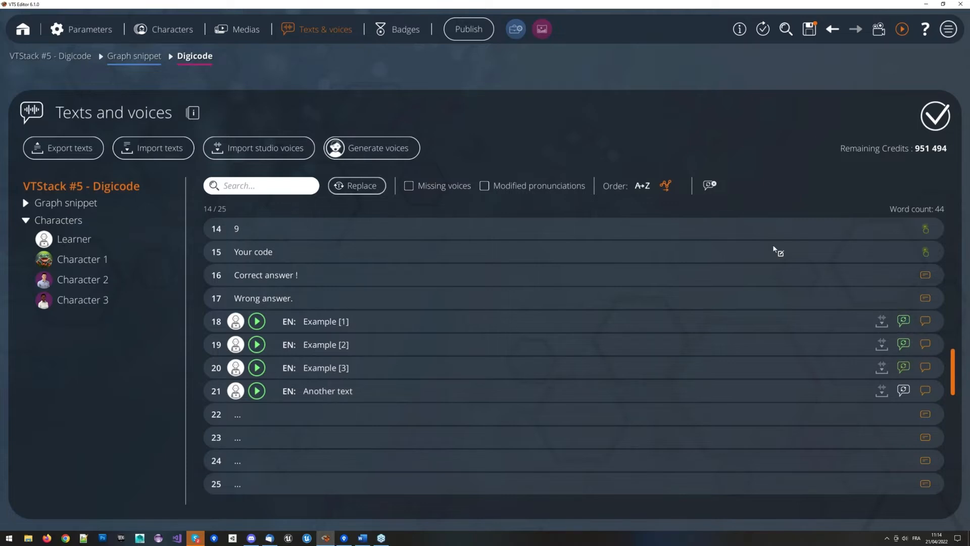
- Show only texts with modified pronunciations and check the bulk pronunciation deletion without carrying it out
left_click(548, 190)
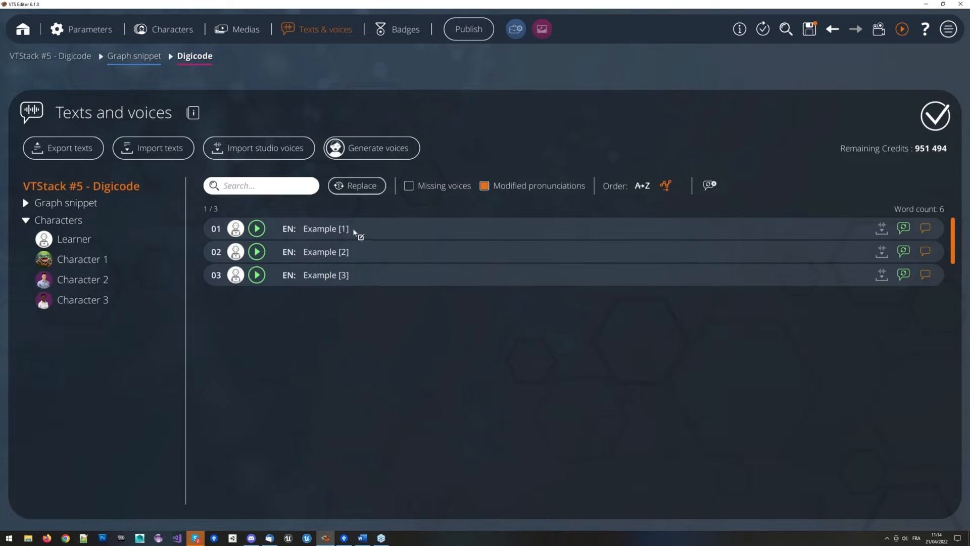
left_click(711, 184)
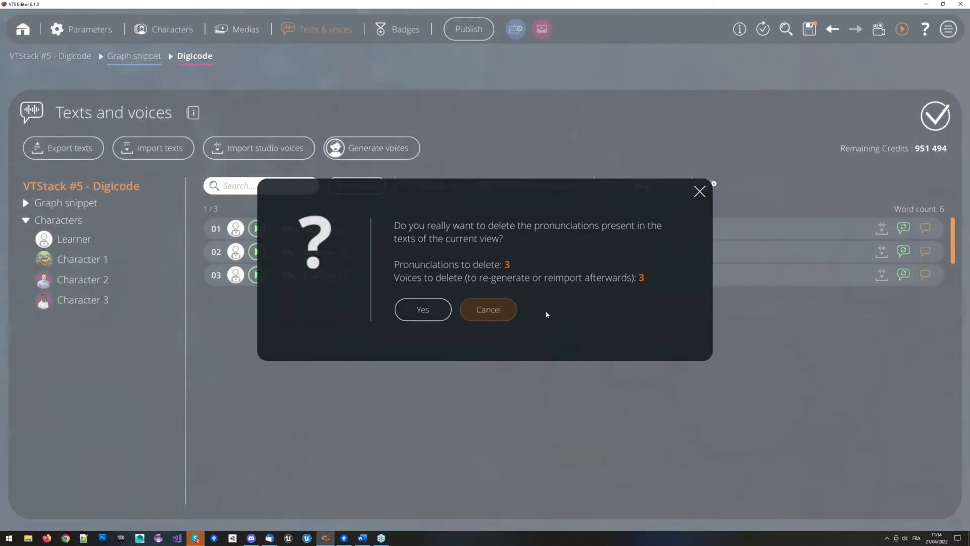
left_click(488, 310)
- Review the project search scopes All texts, Only written texts and Only pronunciations, and cancel the search
left_click(786, 29)
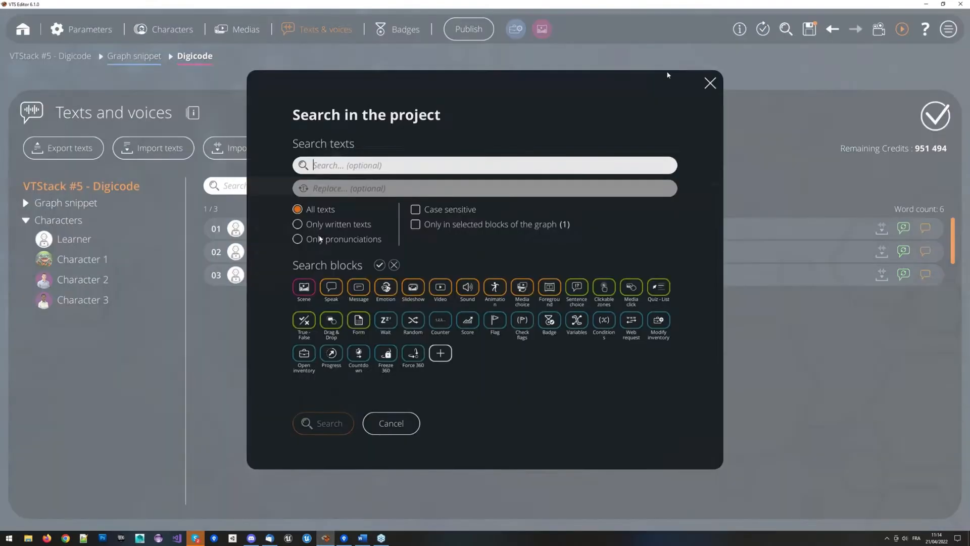
left_click(330, 242)
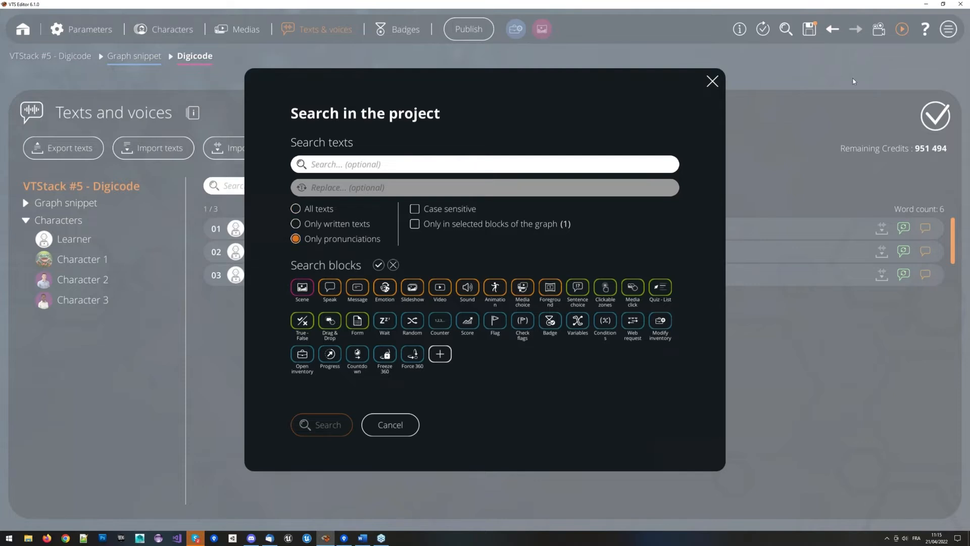
left_click(311, 211)
left_click(320, 225)
left_click(319, 241)
left_click(391, 426)
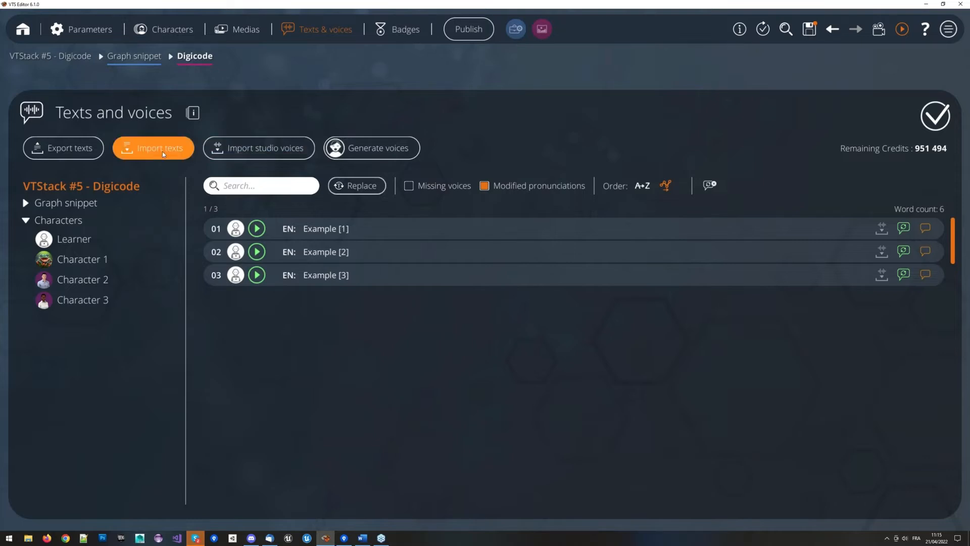
- Clear the modified pronunciations filter and import a texts file into the project
left_click(520, 187)
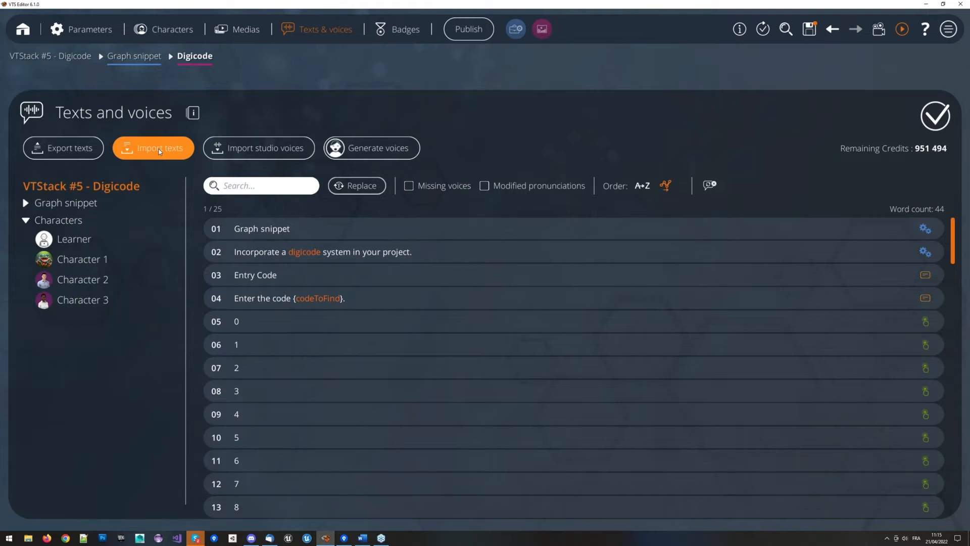
left_click(132, 149)
left_click(447, 238)
double_click(447, 238)
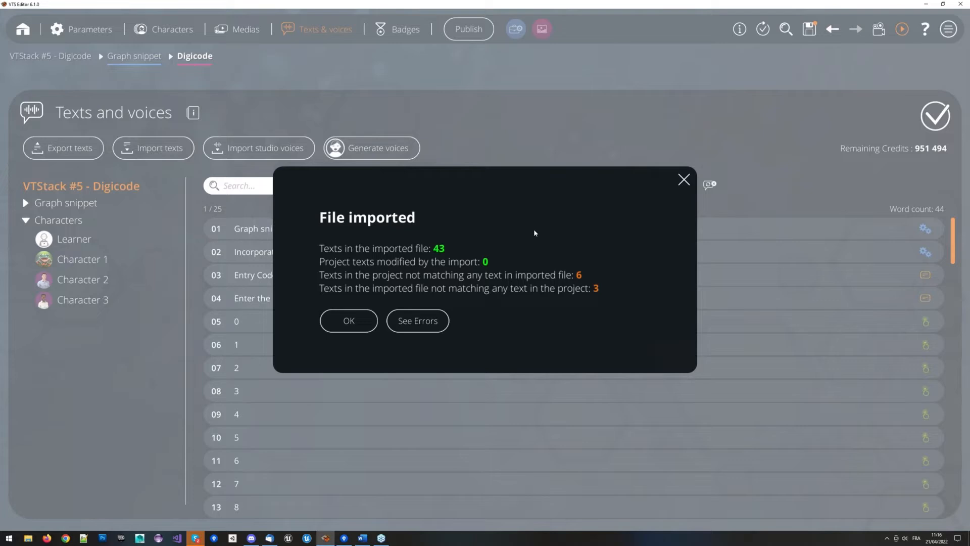
- Examine the import errors for excess texts in the file and missing project texts, and close the search results
left_click(426, 322)
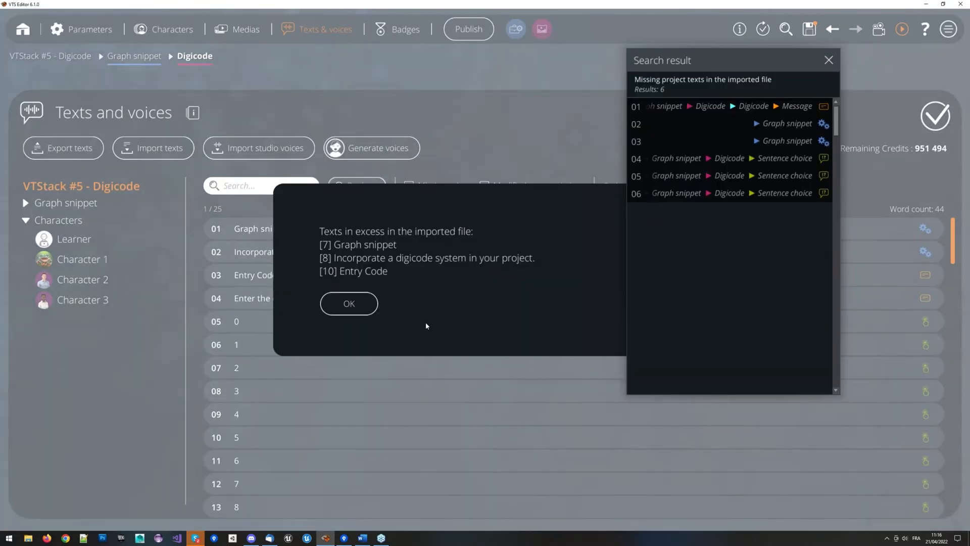
left_click_drag(715, 59, 806, 118)
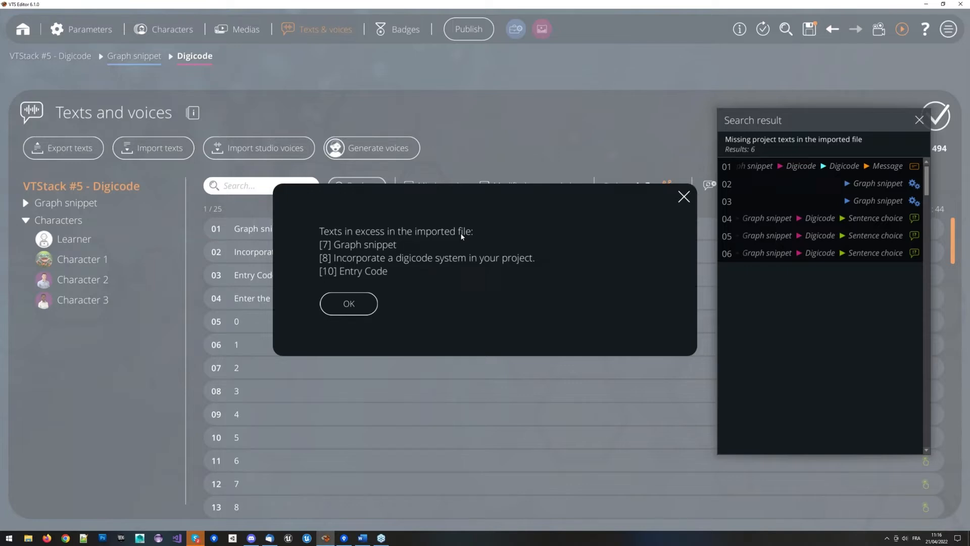
left_click(371, 301)
left_click_drag(830, 119, 818, 124)
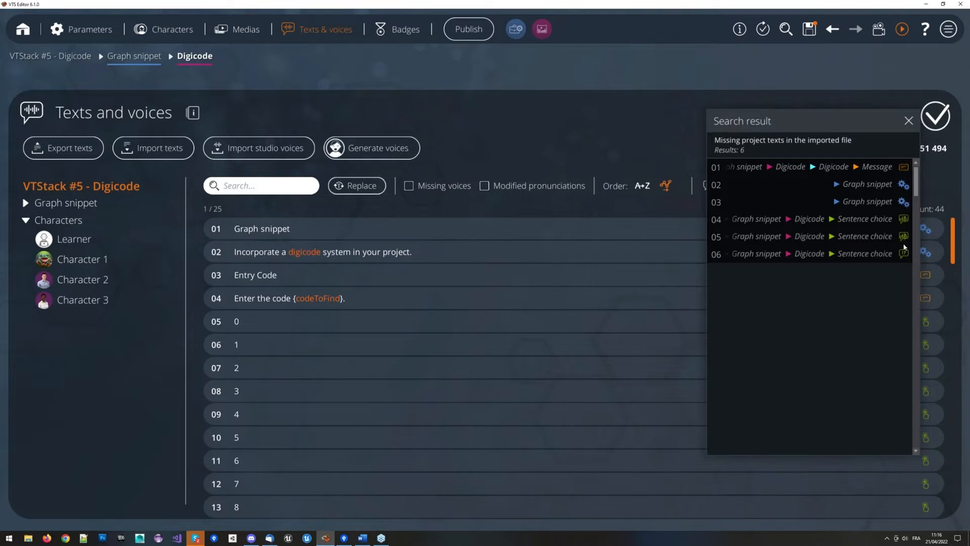
left_click(909, 121)
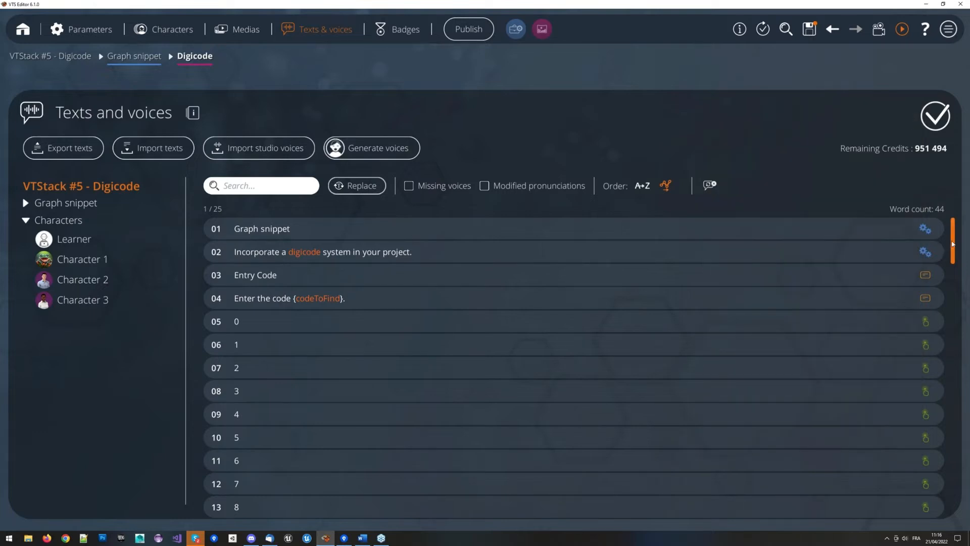
- Return to the Digicode graph and delete the Sentence choice block
left_click_drag(952, 244, 955, 380)
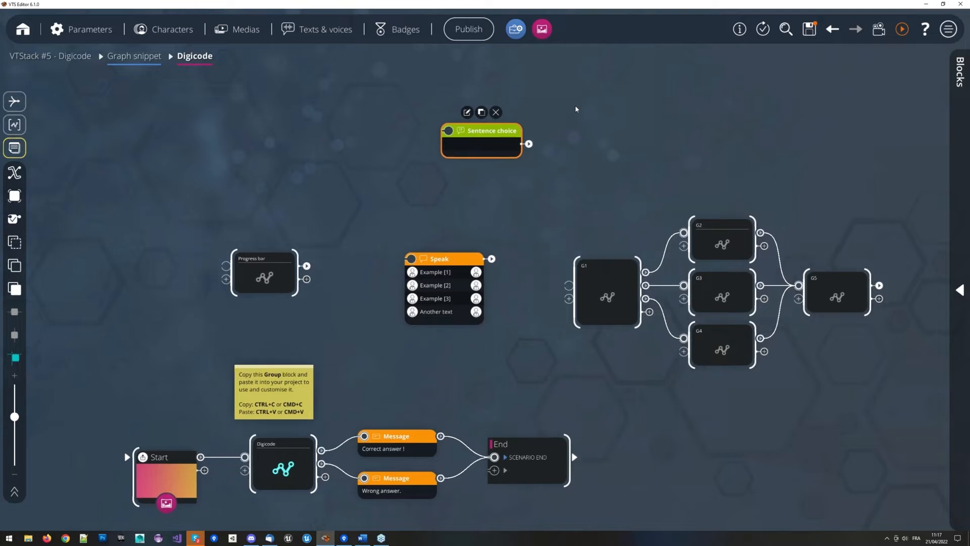
left_click(511, 109)
- Set the spoken text of the Example [1] line in Texts and voices to "Example 1azezae"
left_click(323, 29)
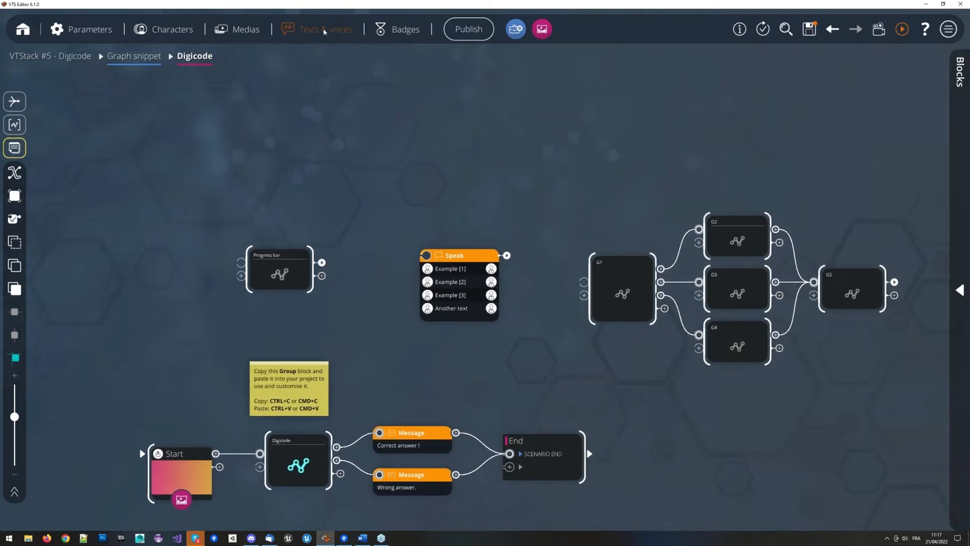
scroll(490, 349, "down", 3)
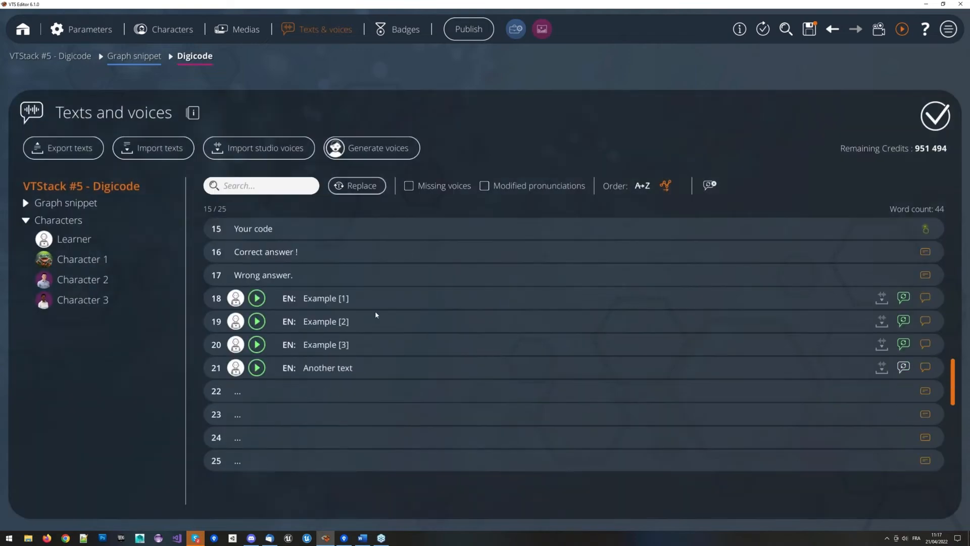
left_click(399, 298)
left_click(902, 298)
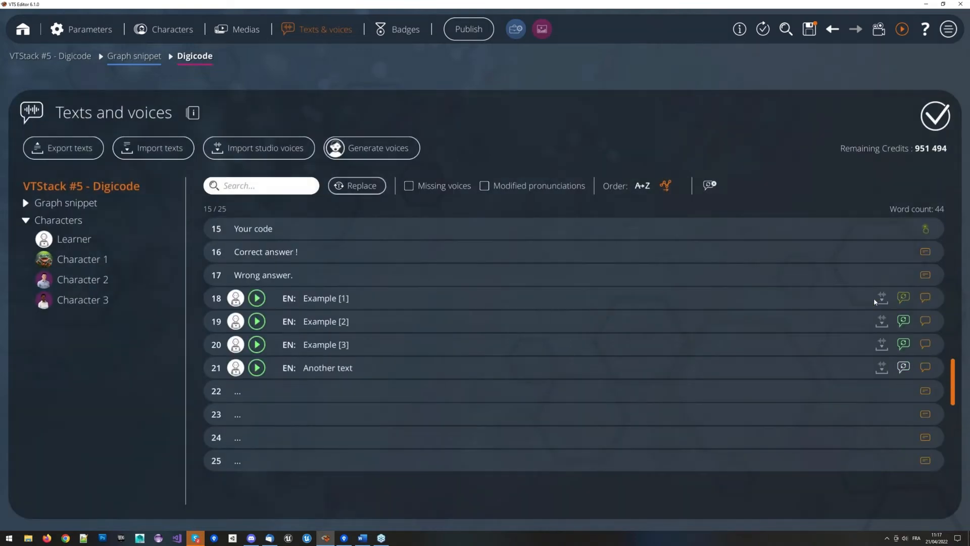
left_click(416, 324)
type("azezae")
left_click(183, 349)
- Restore the spoken text of the Example [1] line to "Example 1"
left_click(902, 297)
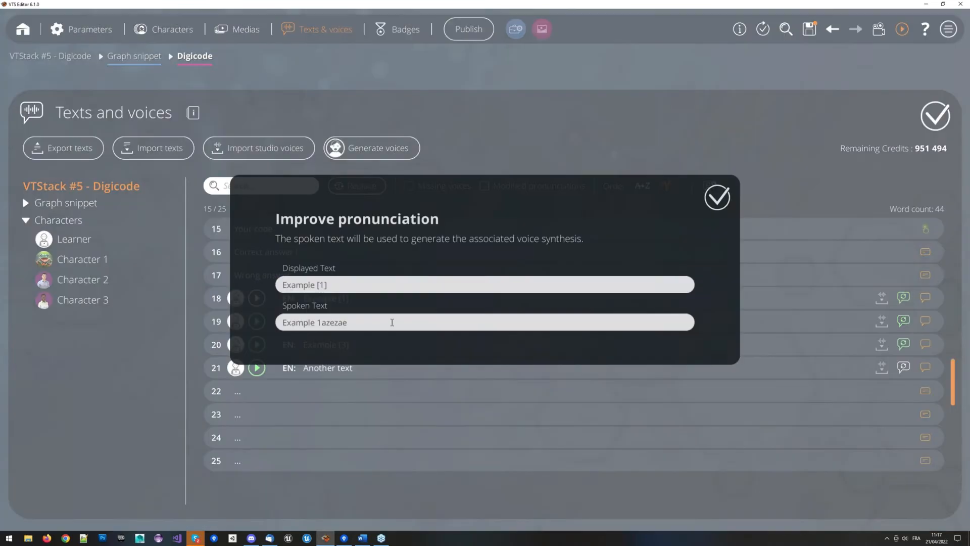
left_click_drag(356, 324, 322, 328)
key("BackSpace")
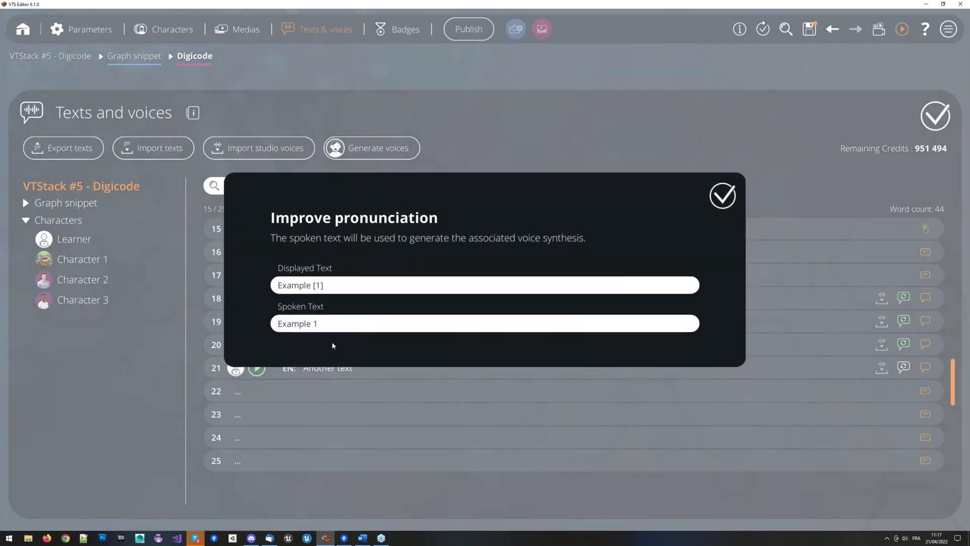
left_click(181, 320)
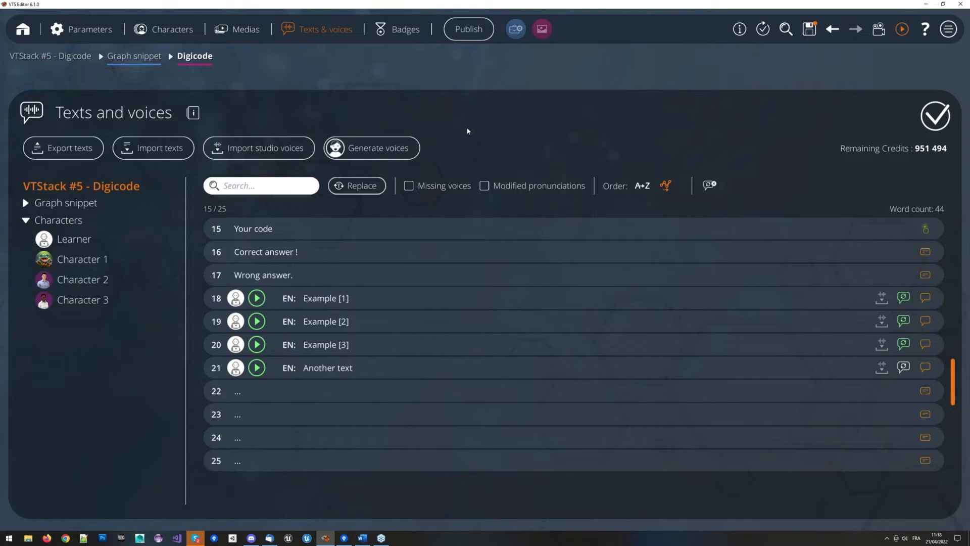
- Leave Texts and voices and close the project, returning to the home page
left_click(470, 84)
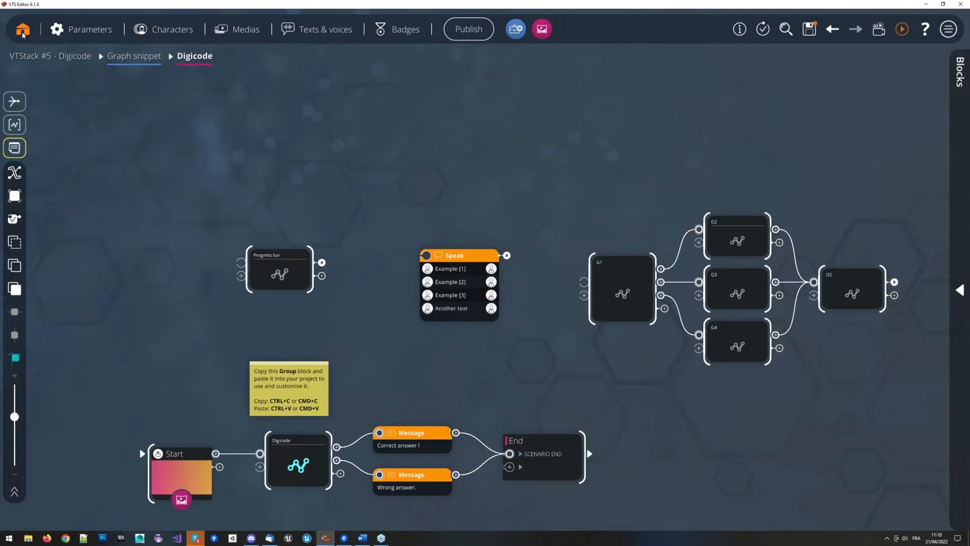
left_click(22, 31)
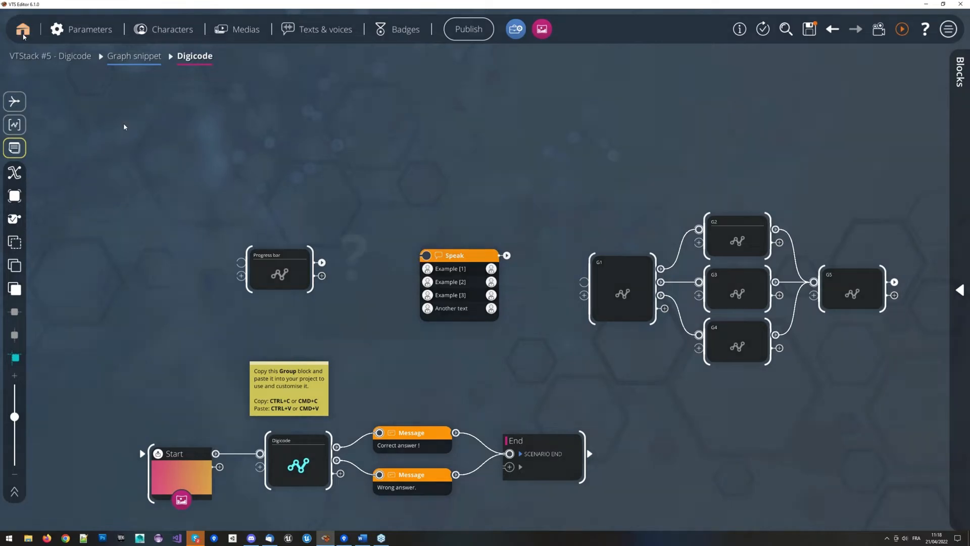
left_click(441, 297)
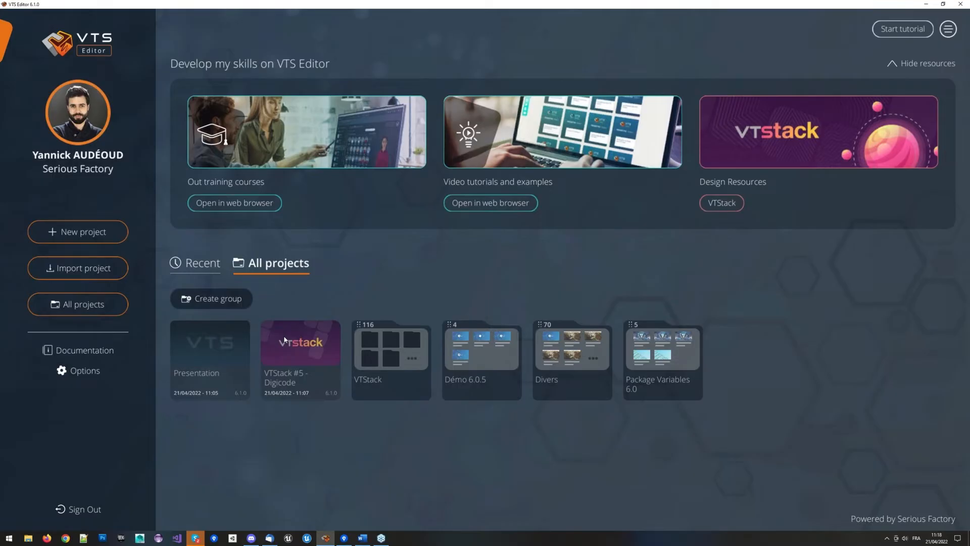
- Check the export options of the VTStack #5 - Digicode project and cancel the export
left_click(300, 334)
left_click(297, 300)
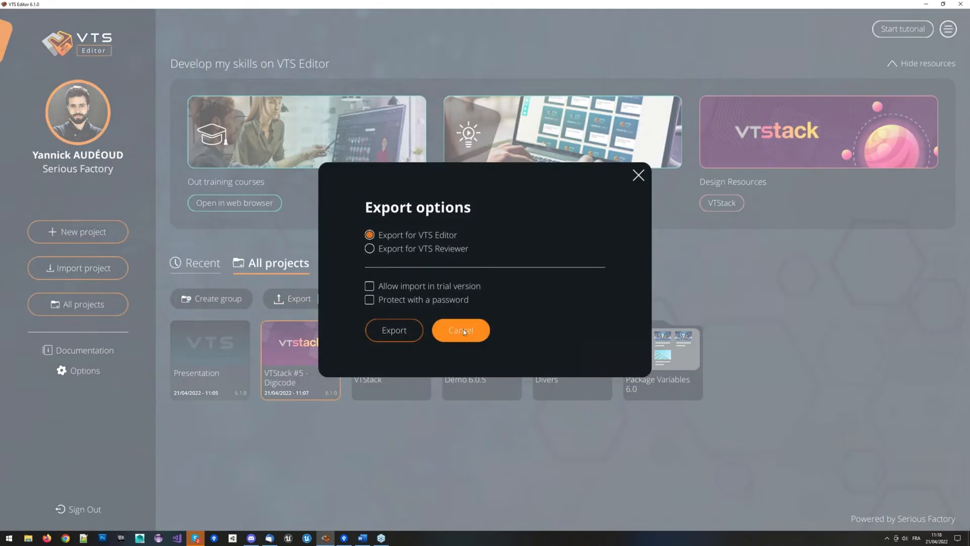
left_click(464, 331)
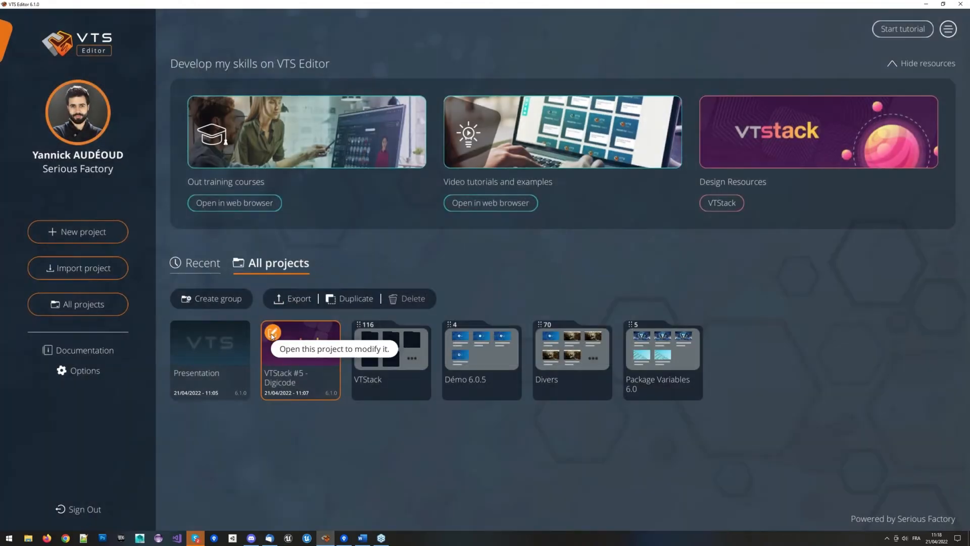
- Open the VTStack #5 - Digicode project and look over the blocks in the Digicode graph
left_click(273, 333)
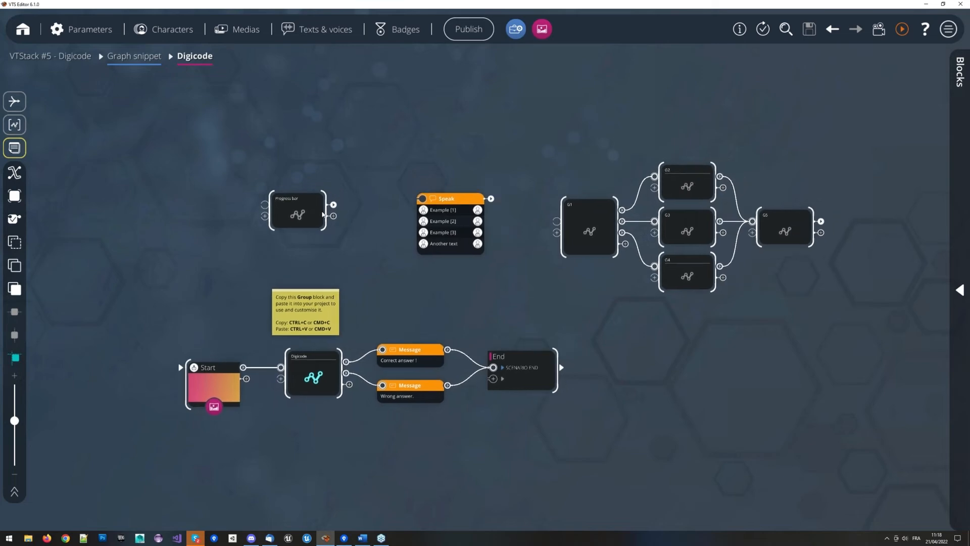
left_click(298, 213)
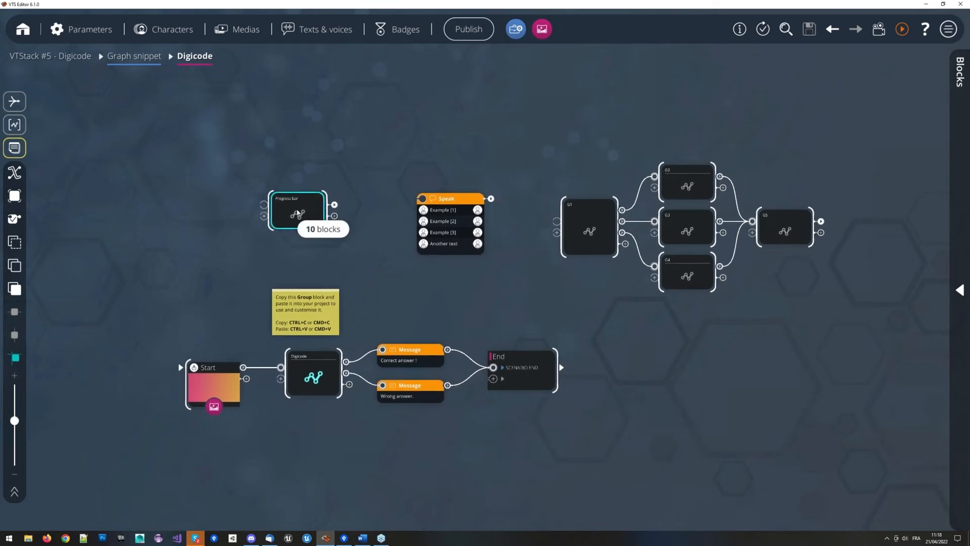
scroll(298, 213, "up", 3)
left_click_drag(310, 262, 256, 224)
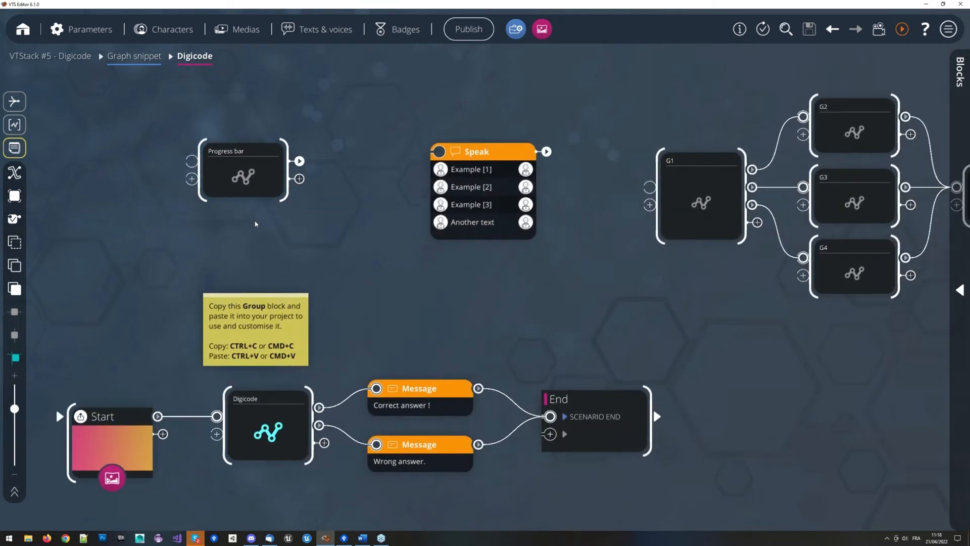
scroll(255, 223, "down", 1)
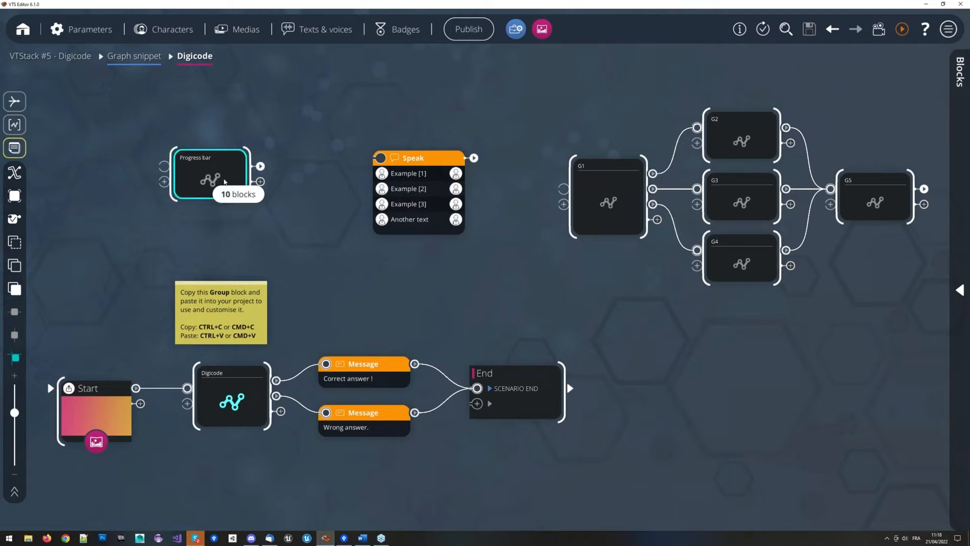
left_click_drag(314, 200, 305, 225)
scroll(316, 183, "down", 1)
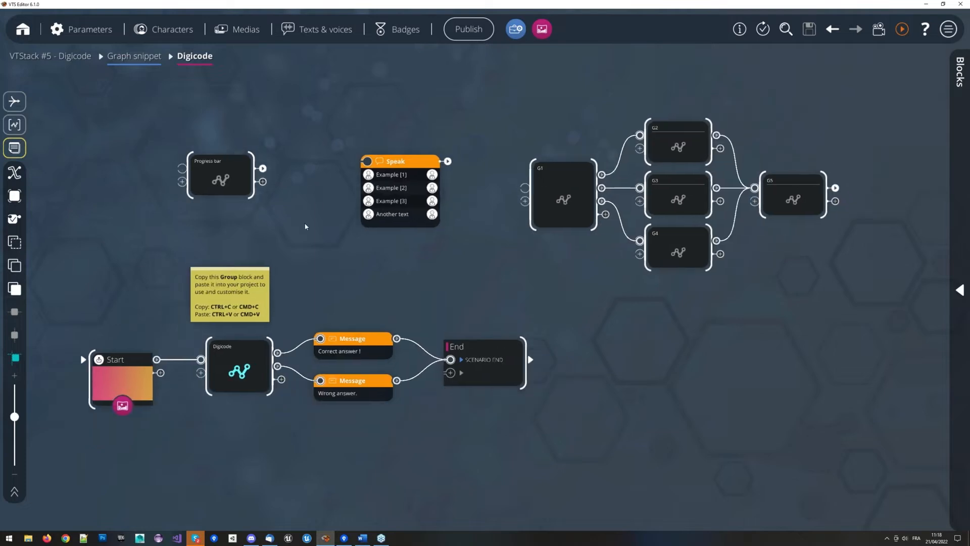
left_click_drag(43, 140, 882, 481)
left_click(740, 420)
left_click_drag(738, 413, 760, 391)
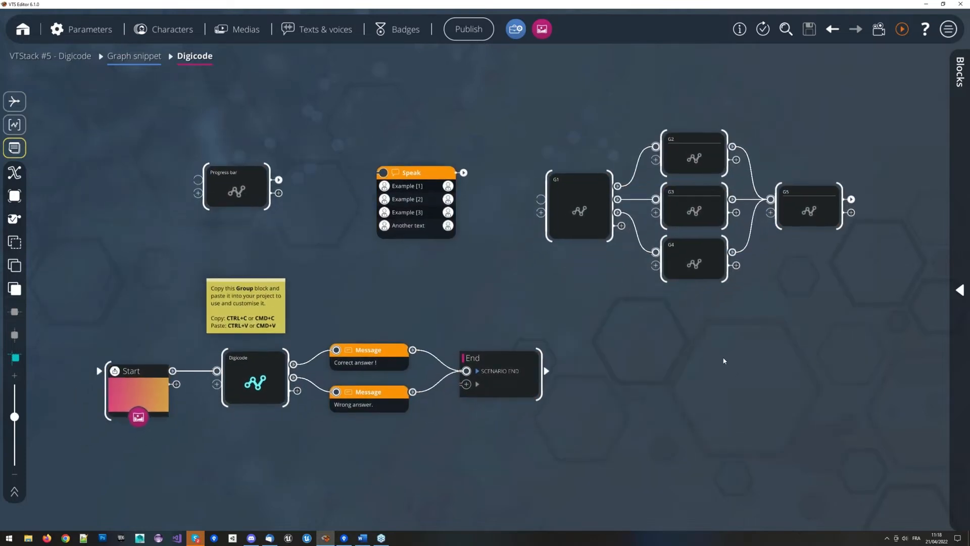
- Look inside the G1 group at its Group End outputs and return to the Digicode graph
left_click(578, 217)
left_click_drag(578, 301, 514, 314)
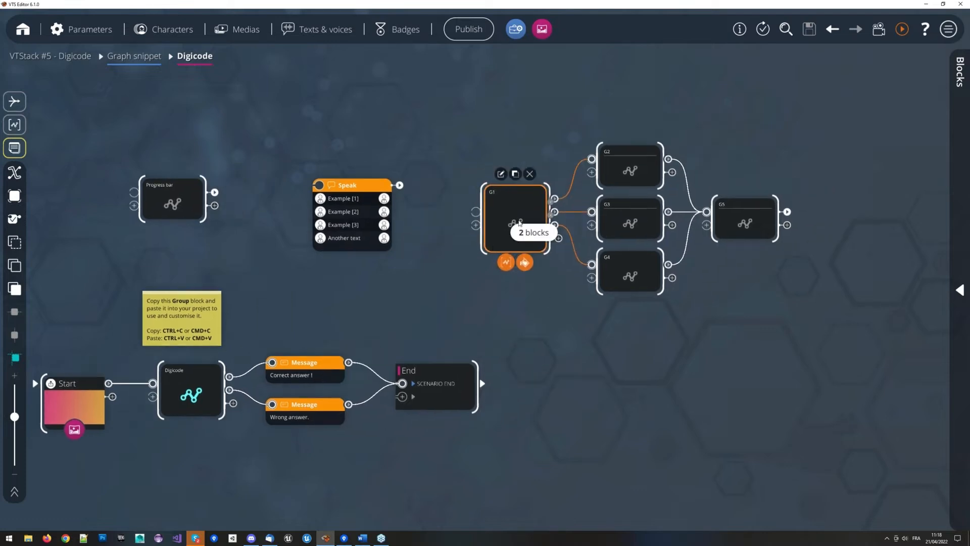
double_click(517, 222)
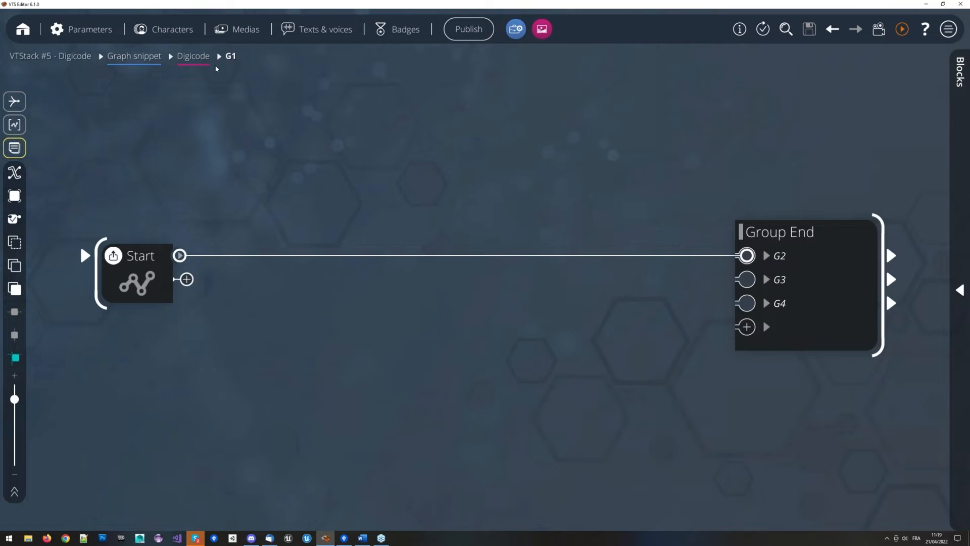
left_click(205, 56)
- Select the groups G1 to G5 together and examine the outgoing links of G1
mouse_move(267, 111)
left_mouse_down()
mouse_move(389, 216)
mouse_move(825, 412)
left_mouse_up()
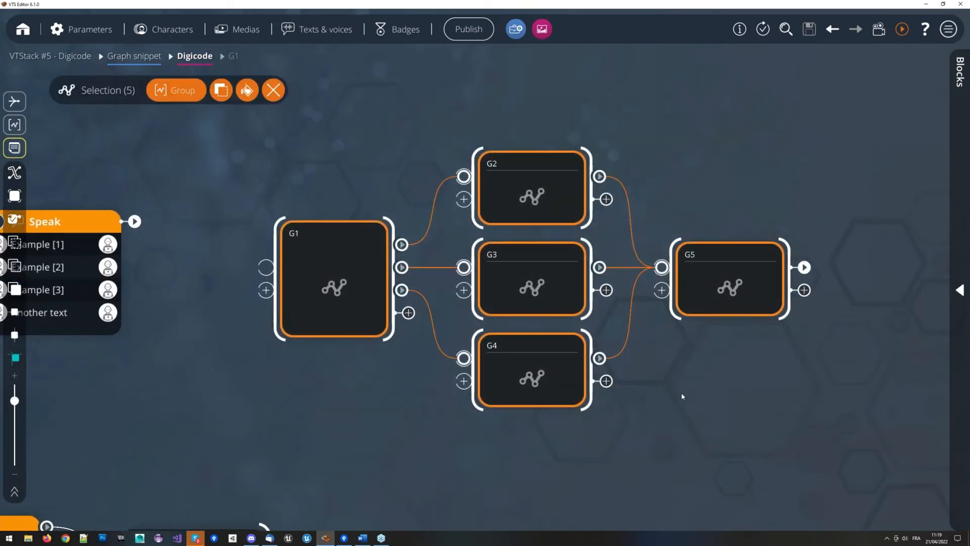
left_click(330, 278)
left_click(328, 234)
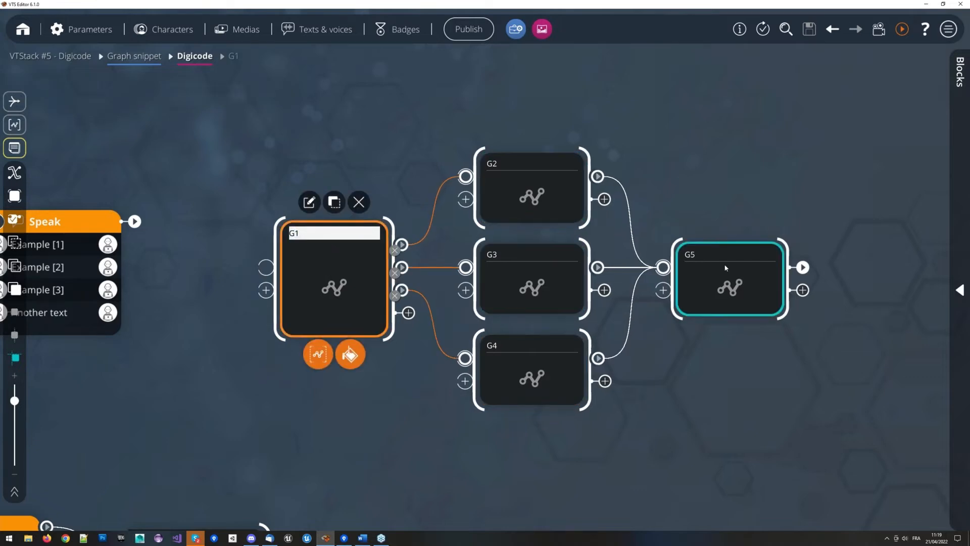
left_click(715, 154)
scroll(323, 268, "up", 3)
left_click(319, 272)
left_click_drag(427, 231, 396, 208)
scroll(396, 208, "down", 1)
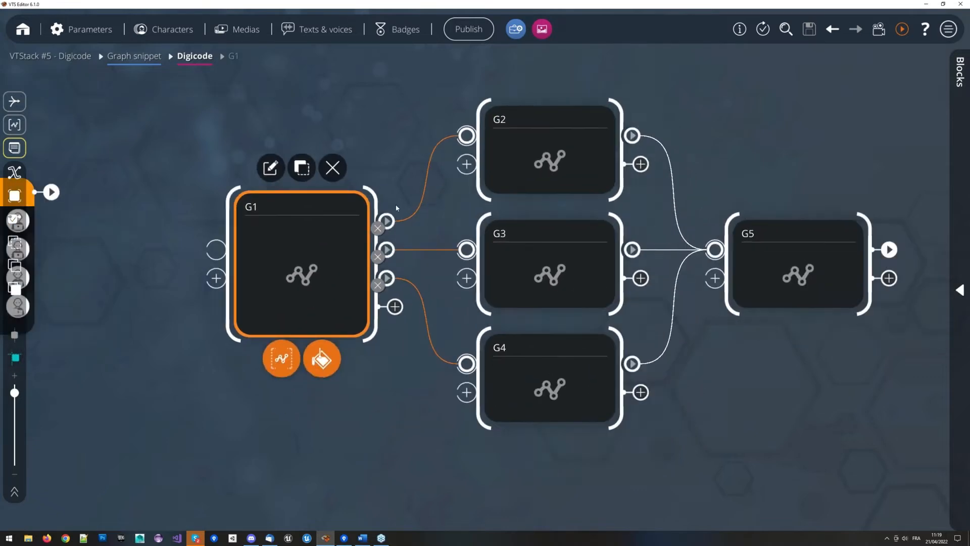
scroll(396, 207, "down", 1)
- Examine the links of G2 and the three links that lead from G2, G3 and G4 into G5
left_click(532, 115)
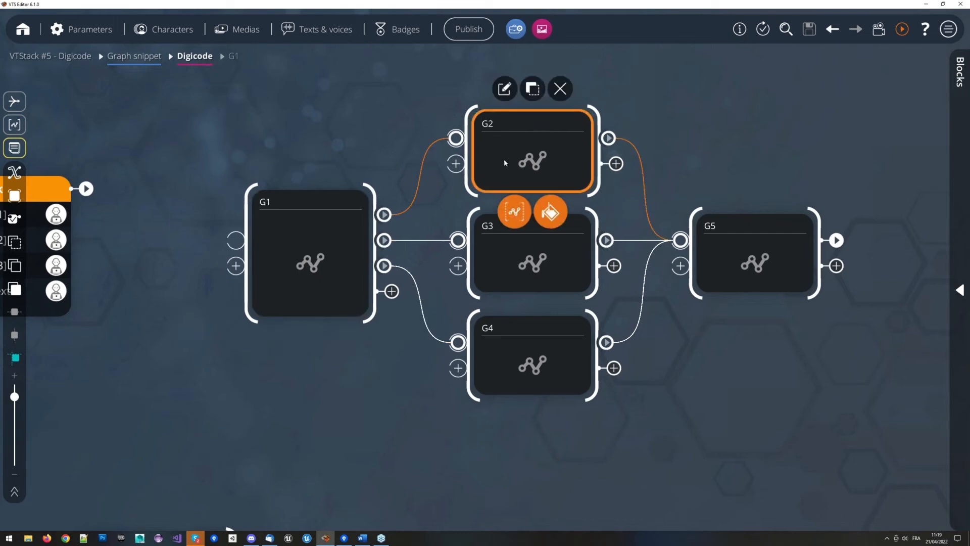
left_click(733, 252)
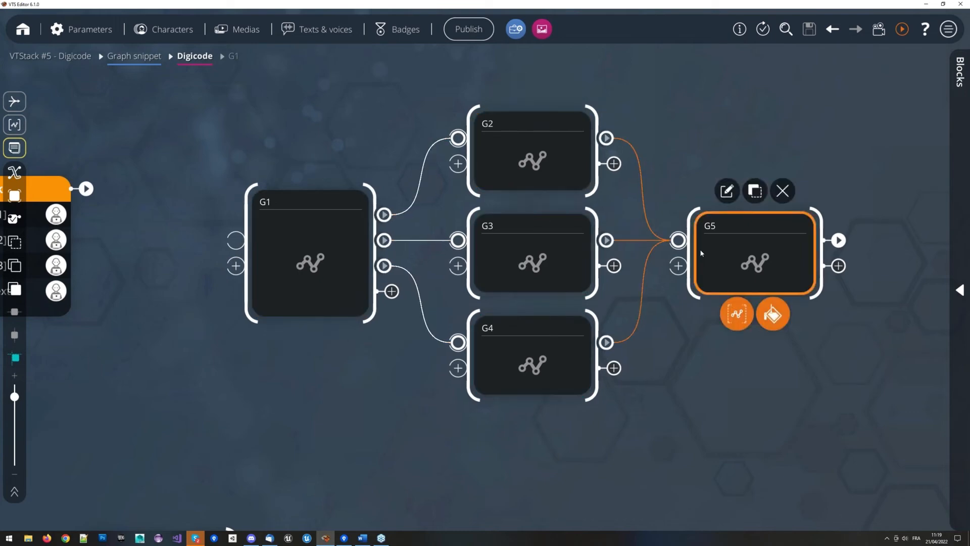
scroll(666, 216, "up", 1)
scroll(651, 225, "up", 1)
left_click_drag(650, 151, 654, 291)
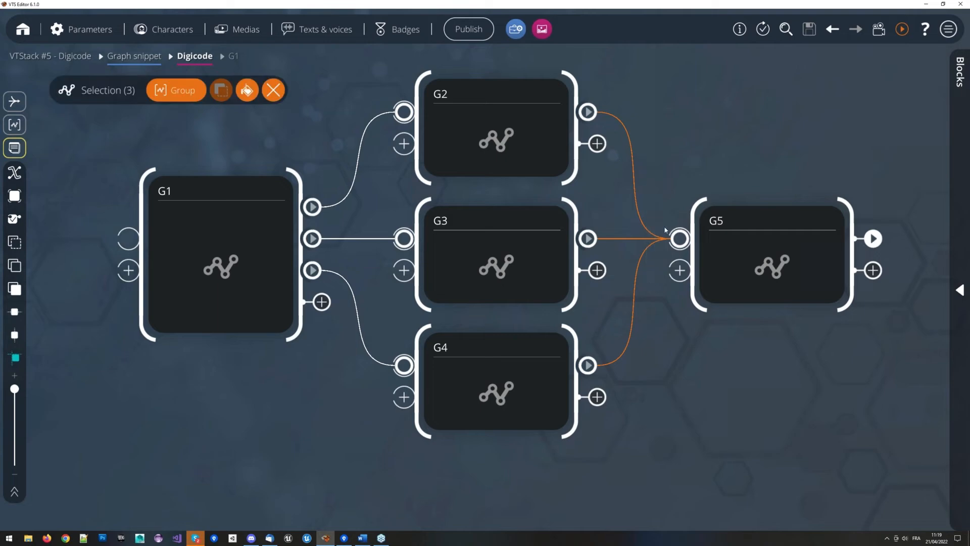
left_click(677, 243)
left_click(753, 255)
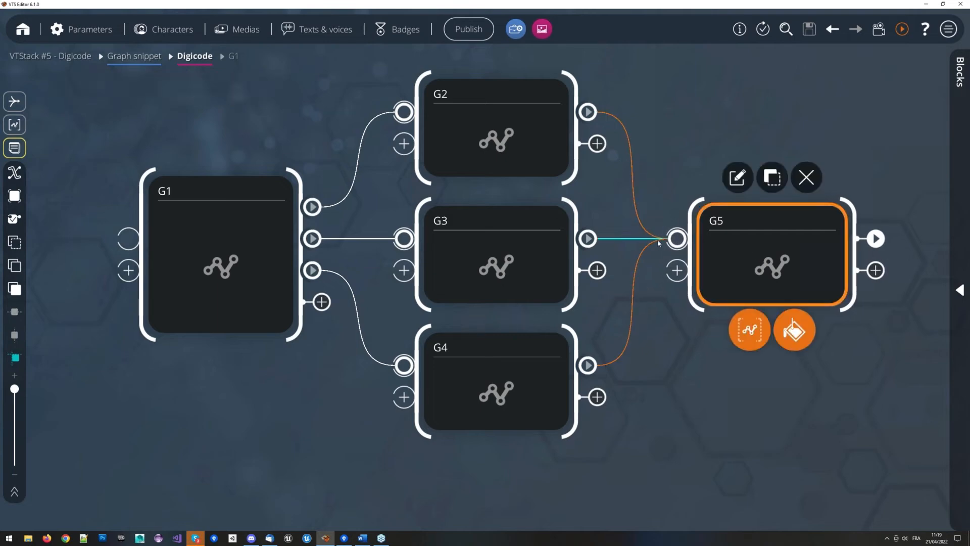
left_click(670, 186)
scroll(672, 186, "down", 2)
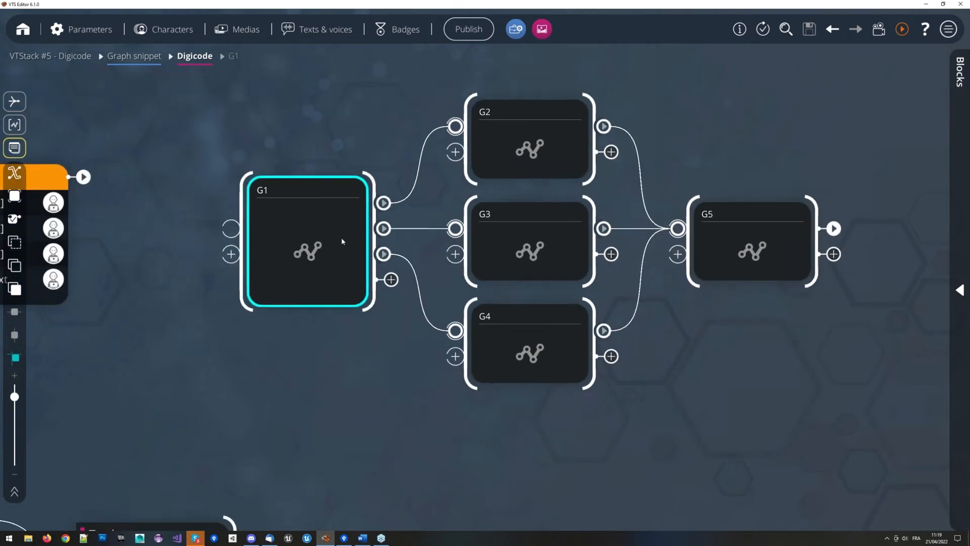
left_click_drag(249, 91, 843, 390)
left_click(843, 390)
- Open the G1 group and delete the link between Start and the G2 output of Group End
double_click(318, 245)
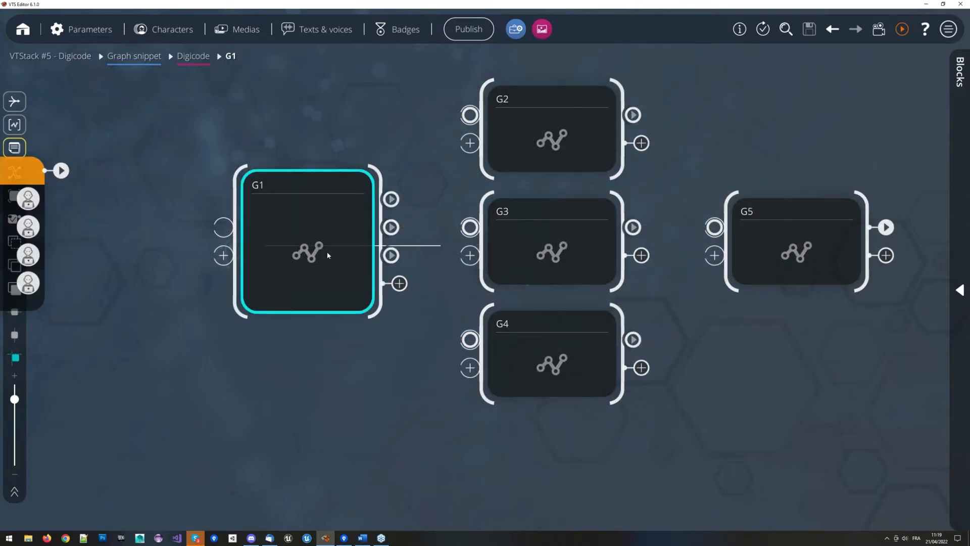
left_click_drag(519, 186, 438, 165)
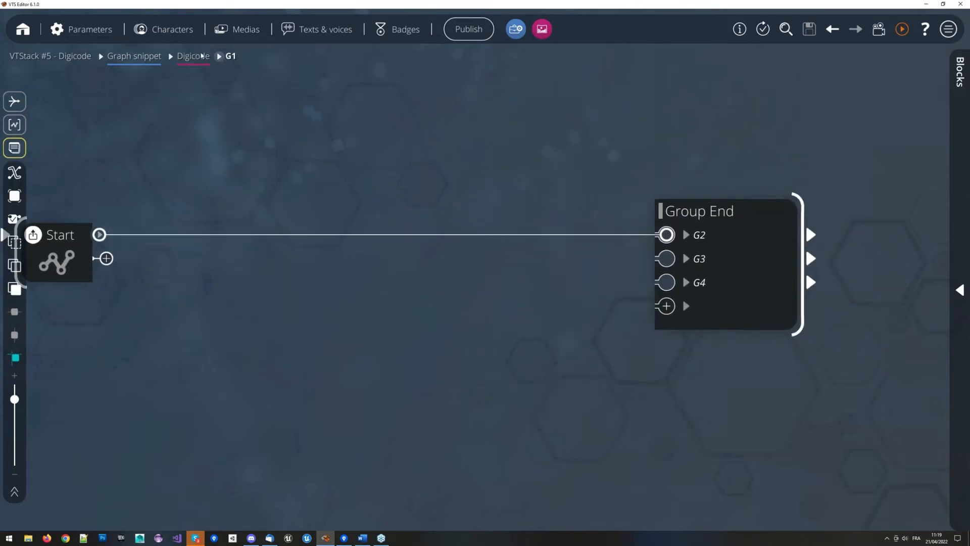
left_click_drag(638, 202, 552, 189)
left_click(541, 223)
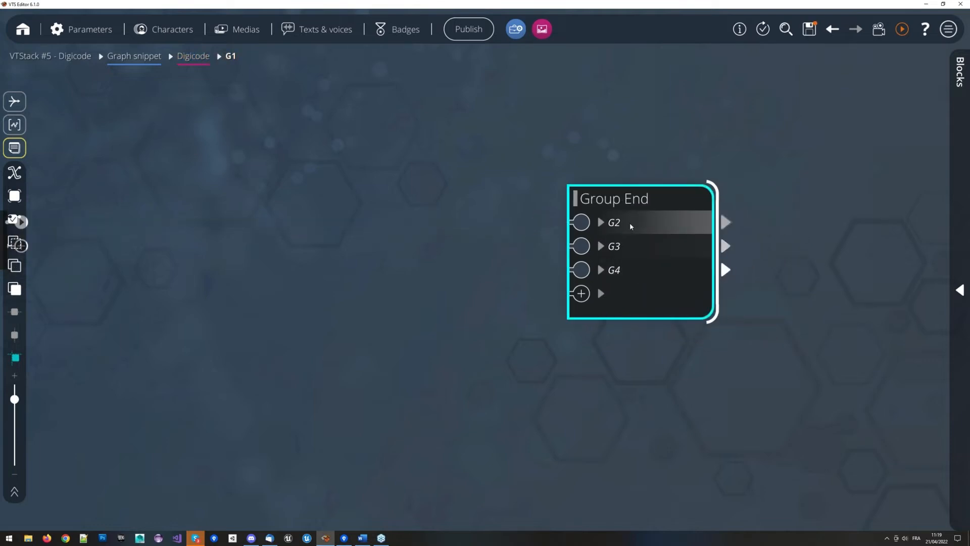
- Follow the Group End outputs from G1 through G2 into G5 and save the project
double_click(658, 223)
left_click(727, 251)
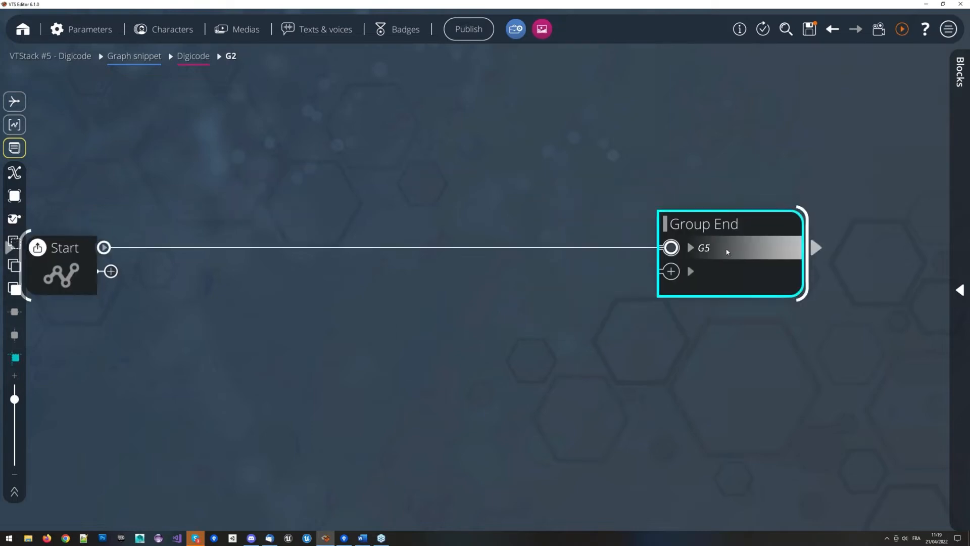
double_click(727, 248)
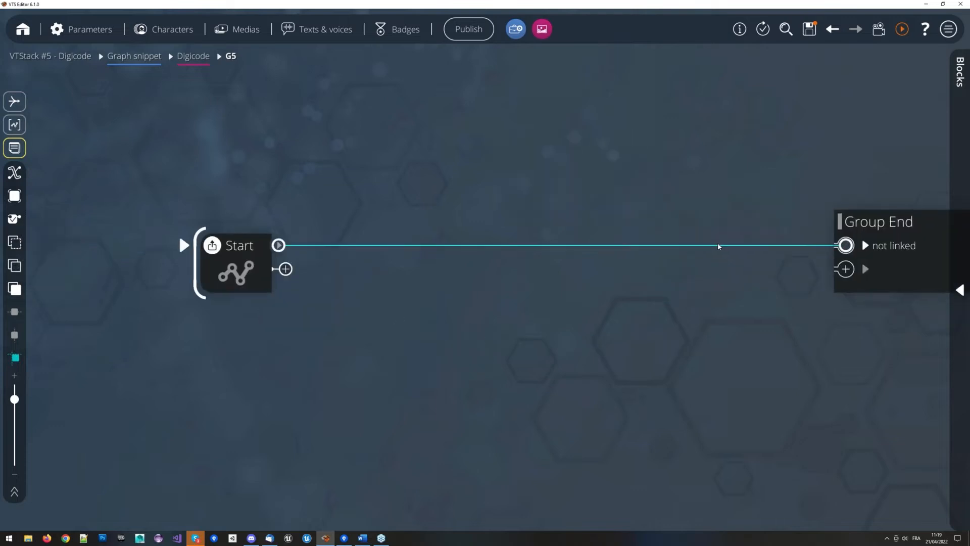
key("ctrl+s")
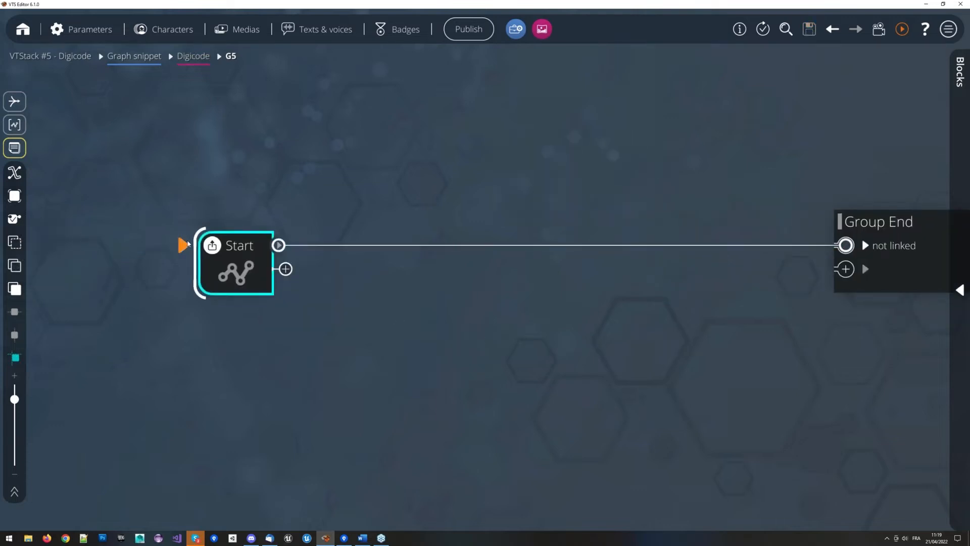
- Open G3 from the Digicode graph, follow its Start entry back to G1 and return to the Digicode graph
left_click(194, 56)
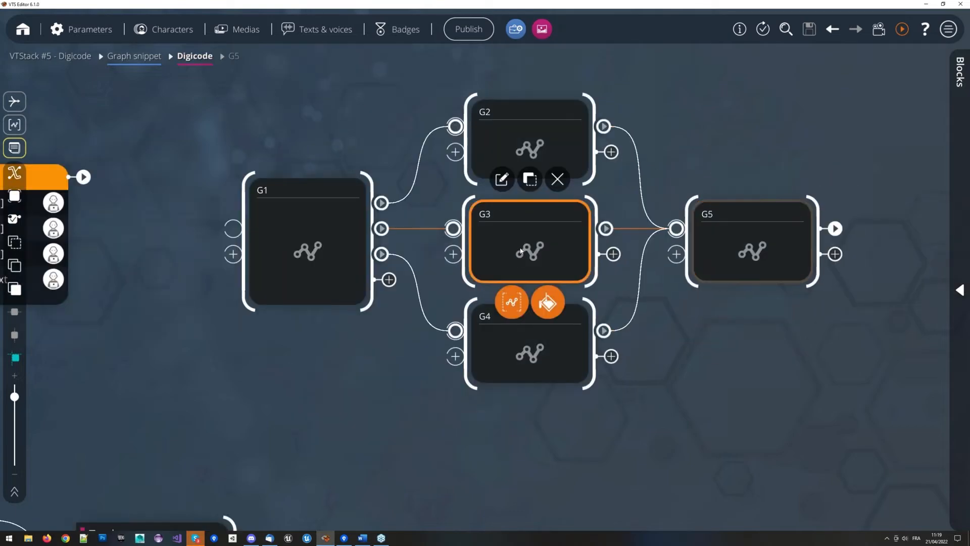
double_click(521, 251)
left_click(209, 232)
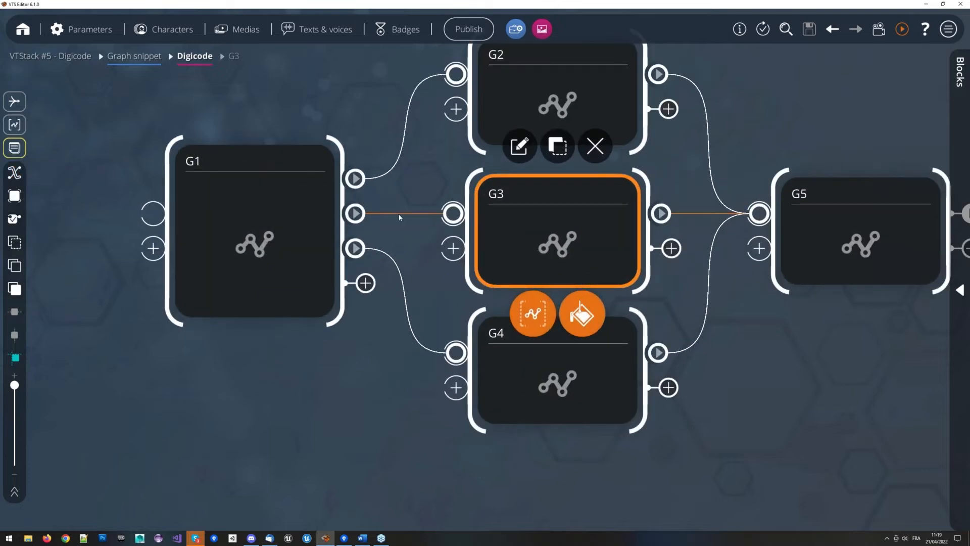
left_click(402, 214)
double_click(517, 228)
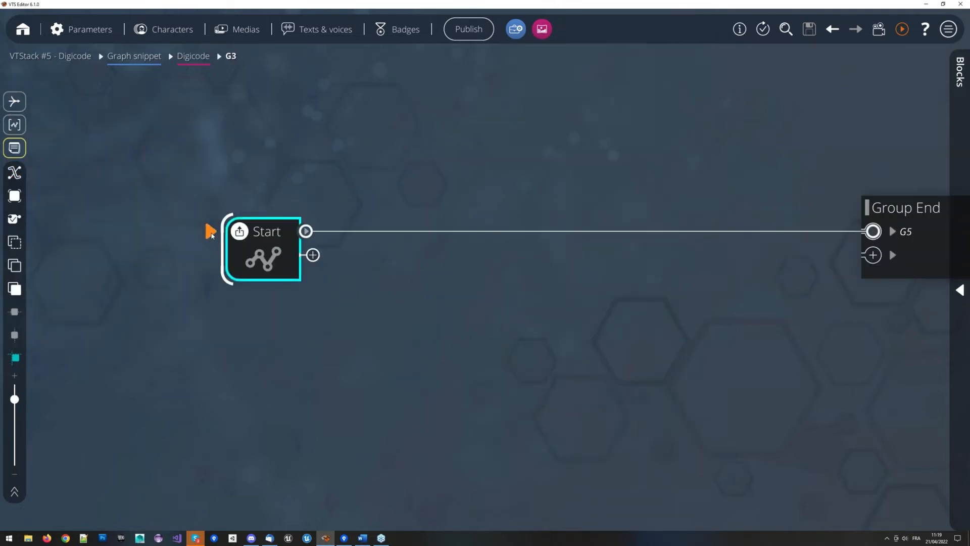
left_click(210, 232)
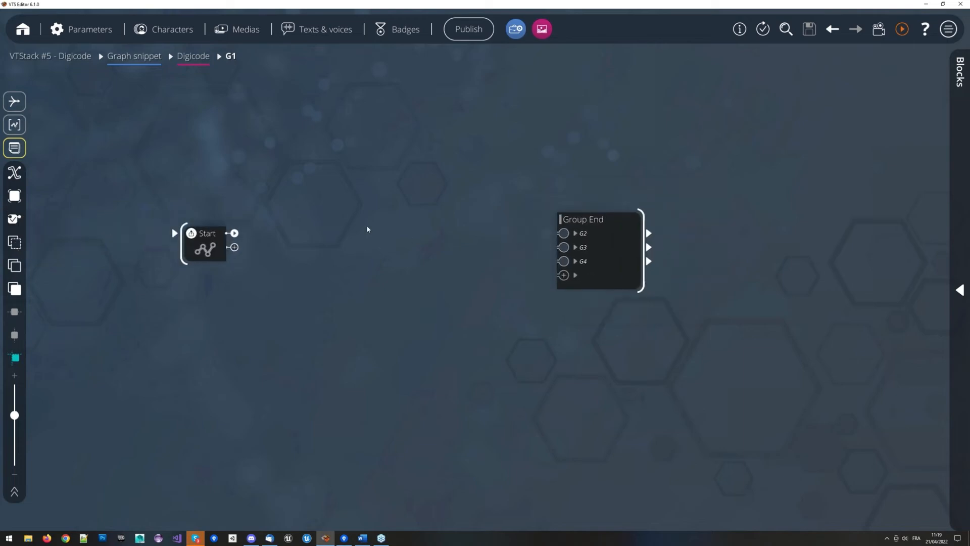
left_click(194, 56)
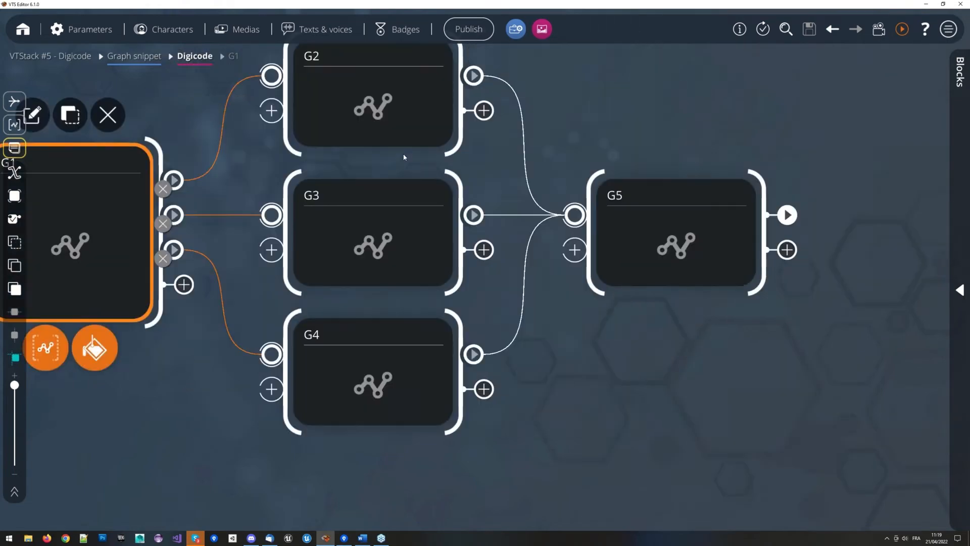
- Select the three links into G5, then open G5 and follow its Start entry to the preceding group G4
left_click_drag(532, 130, 432, 166)
left_click_drag(516, 181, 570, 197)
double_click(630, 251)
left_click(626, 190)
left_click_drag(493, 223, 493, 271)
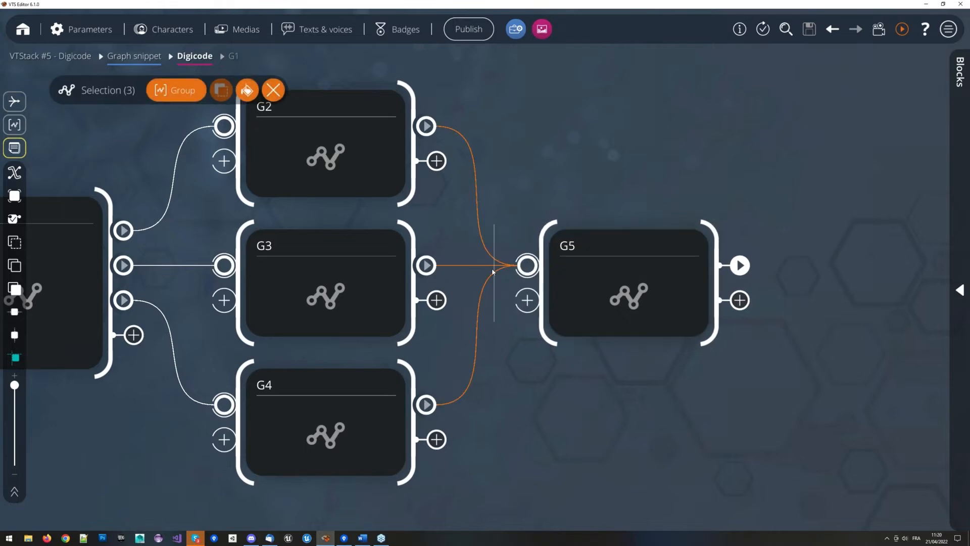
double_click(583, 281)
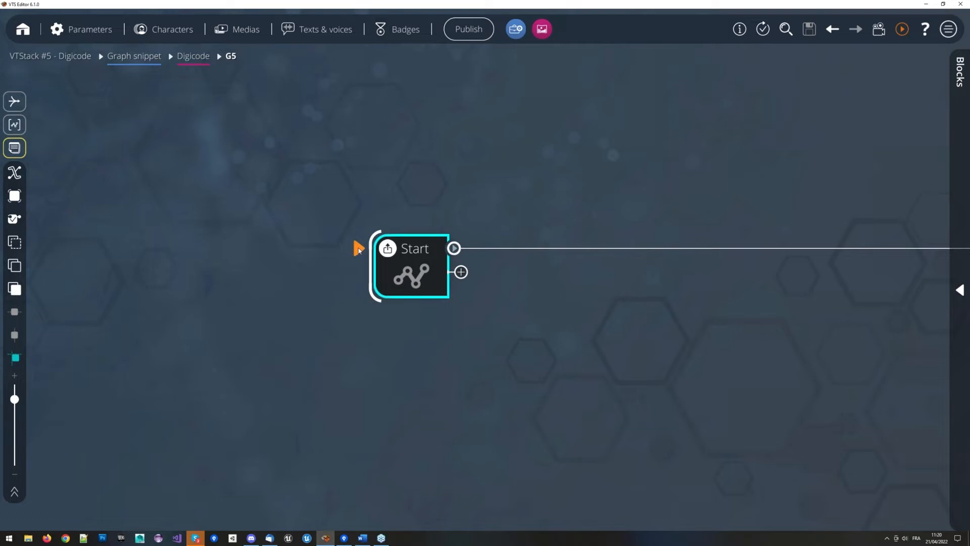
left_click(359, 251)
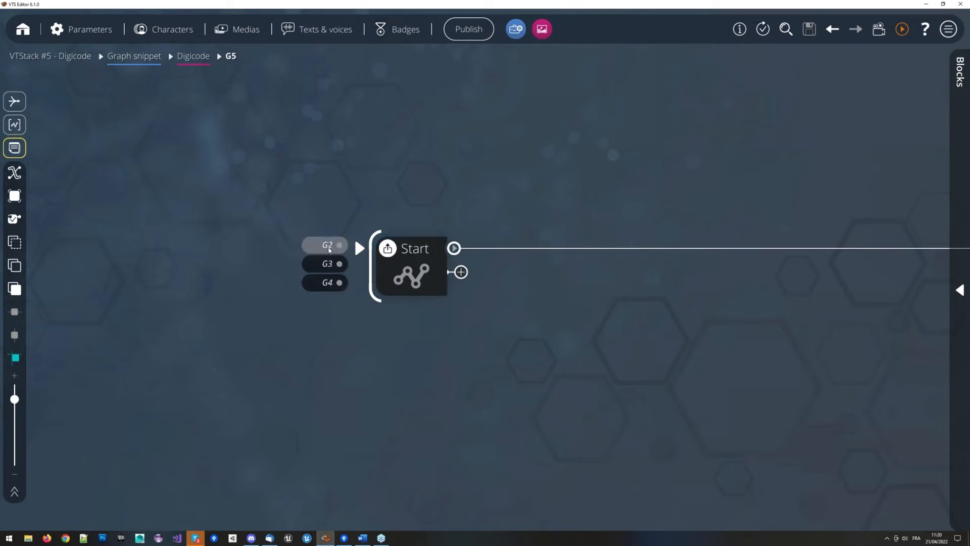
left_click(327, 282)
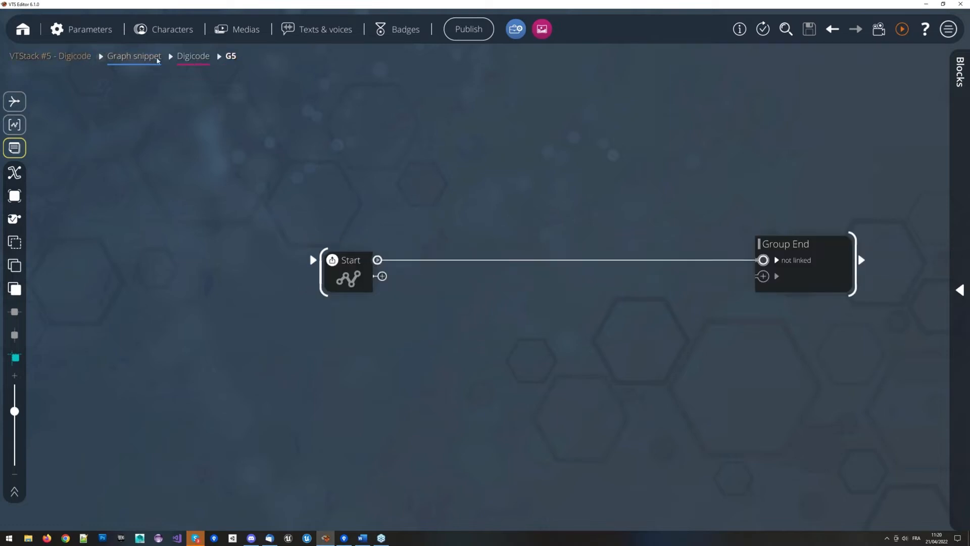
- From inside G5, list the groups, scenes and scenarios available at each level of the navigation path
left_click(219, 56)
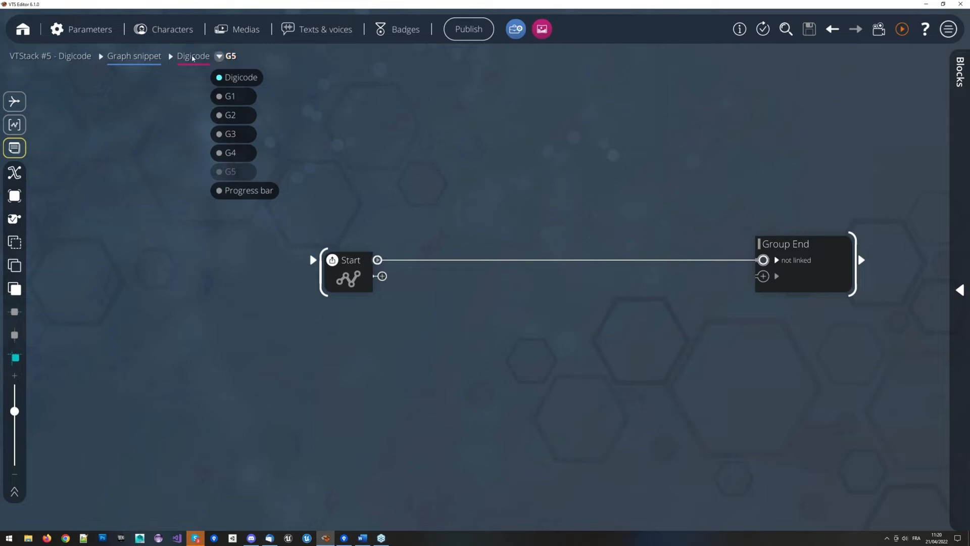
mouse_move(102, 59)
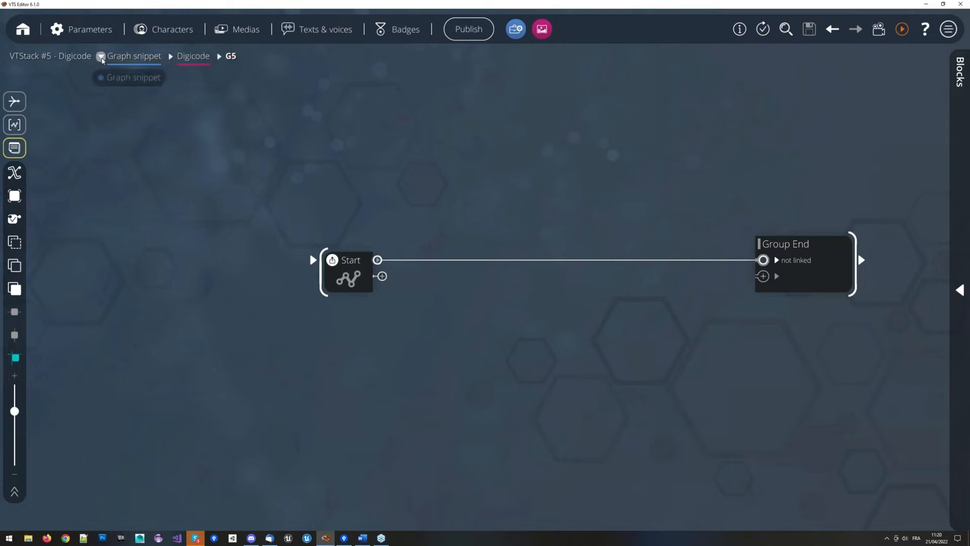
left_click(171, 57)
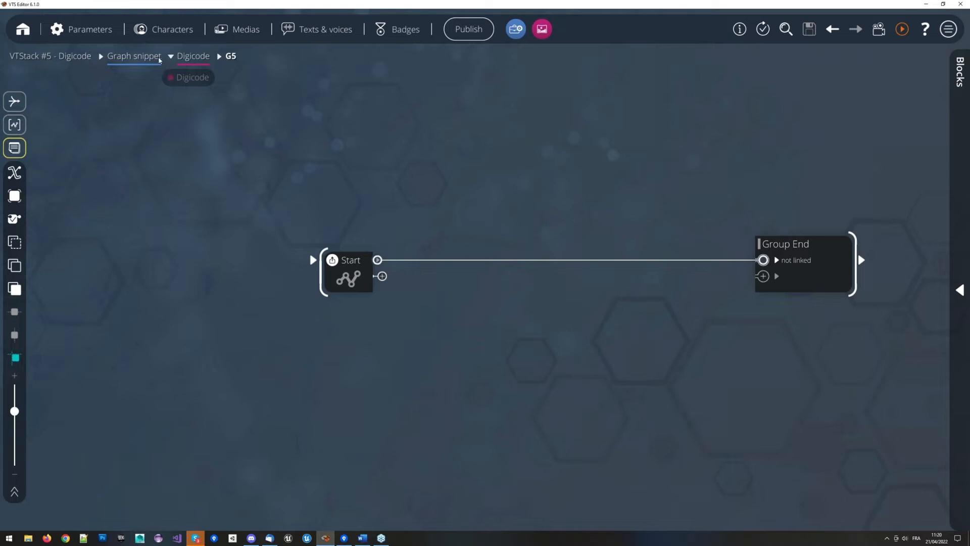
left_click(108, 57)
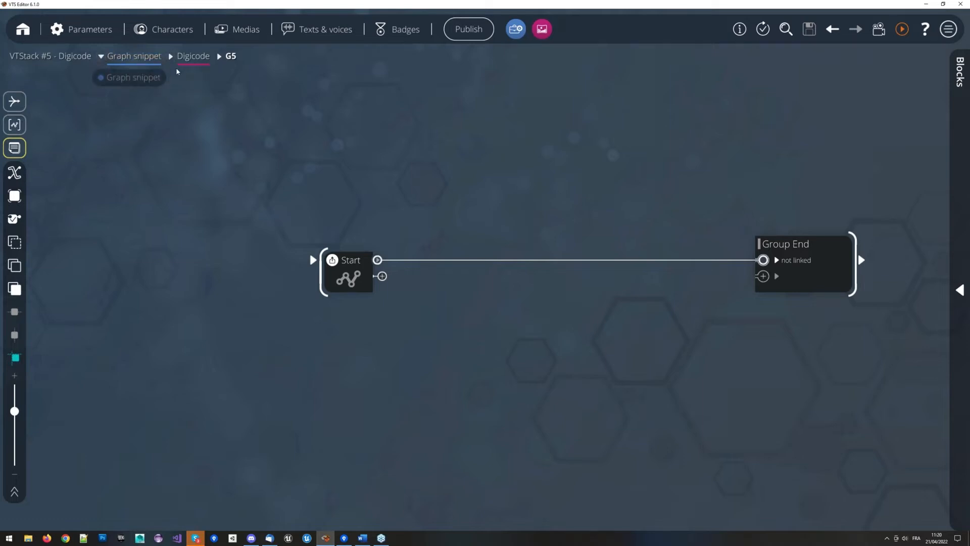
- Return from G5 to the Digicode graph and look over the main menu entries, including the release note
left_click(193, 56)
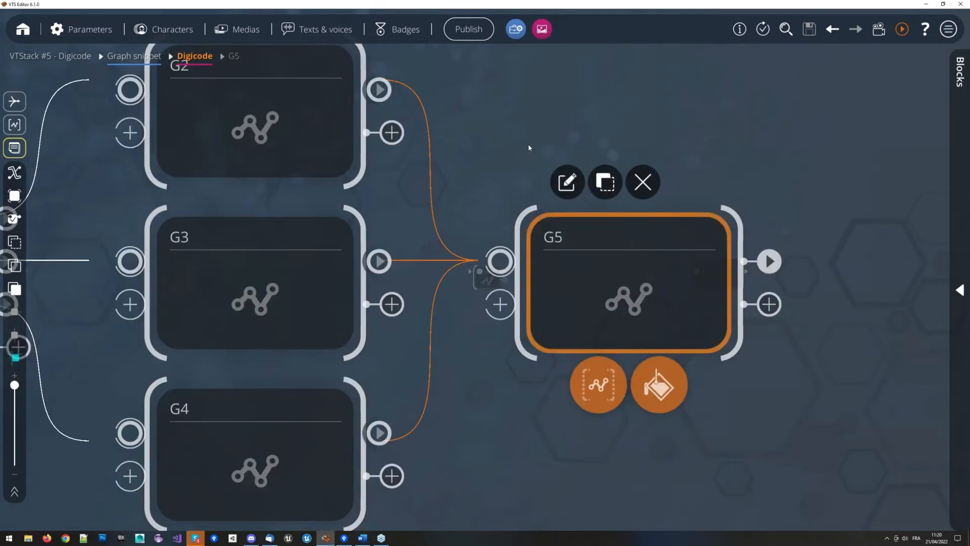
left_click_drag(524, 147, 641, 140)
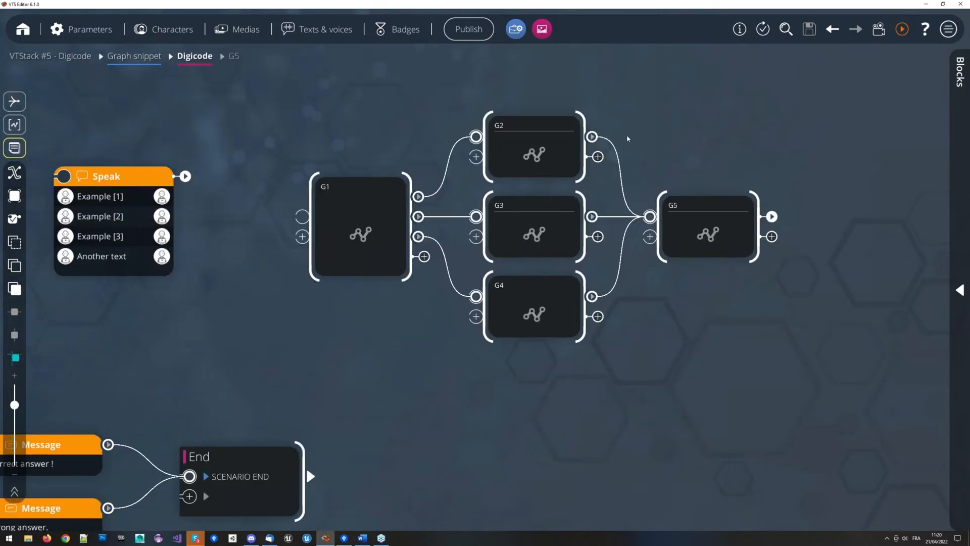
scroll(625, 134, "down", 5)
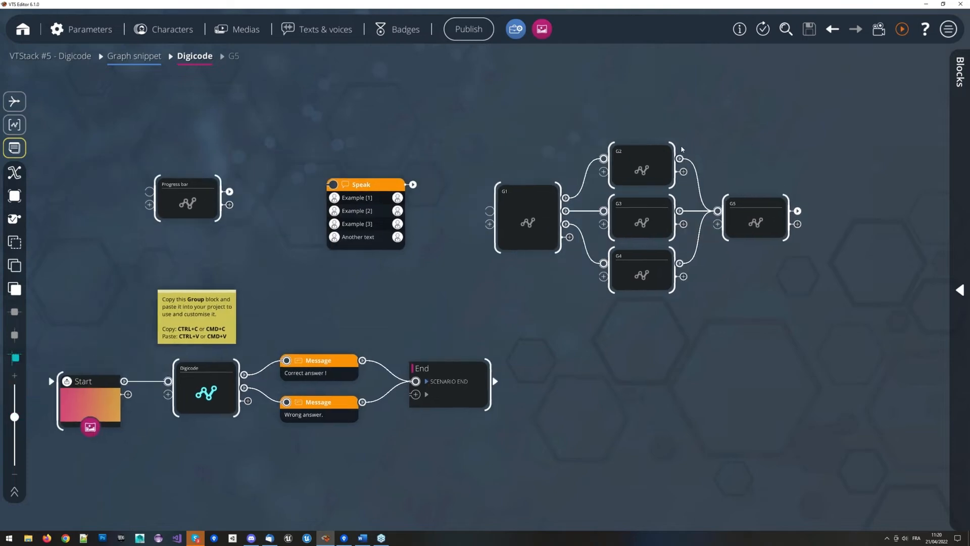
scroll(690, 108, "up", 3)
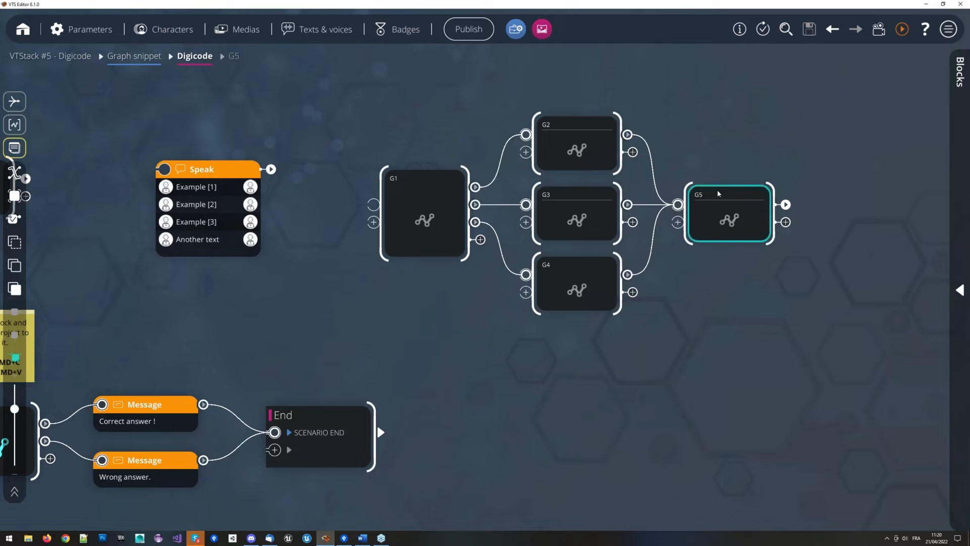
left_click(948, 29)
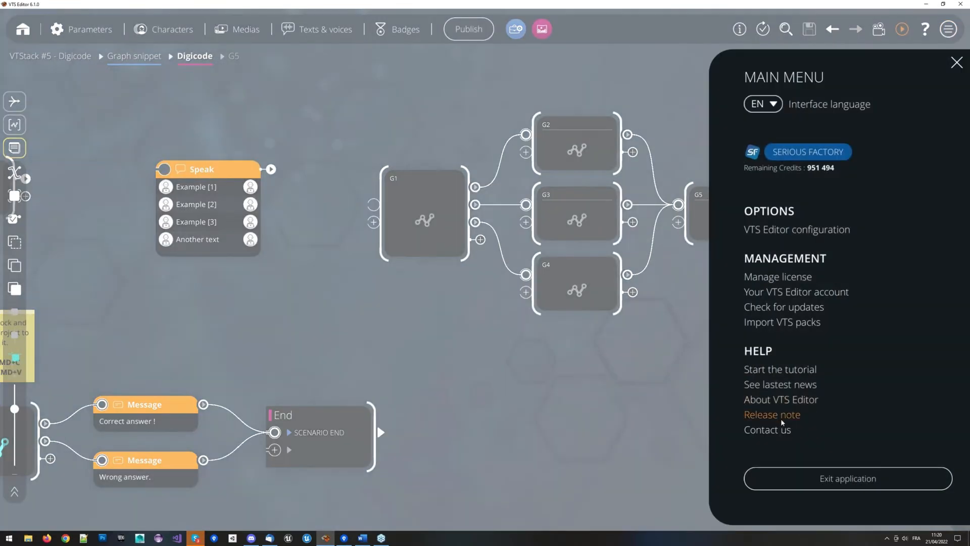
left_click(487, 354)
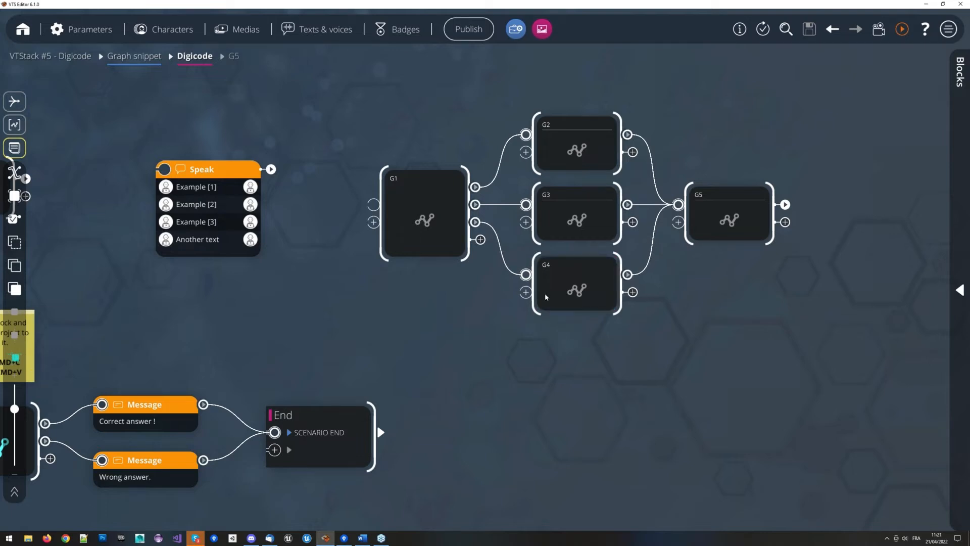
- Examine the linked groups G1 to G5 in the Digicode graph and select G3
mouse_move(558, 357)
left_mouse_down()
mouse_move(564, 383)
mouse_move(555, 368)
left_mouse_up()
left_click_drag(353, 374, 768, 130)
left_click(729, 128)
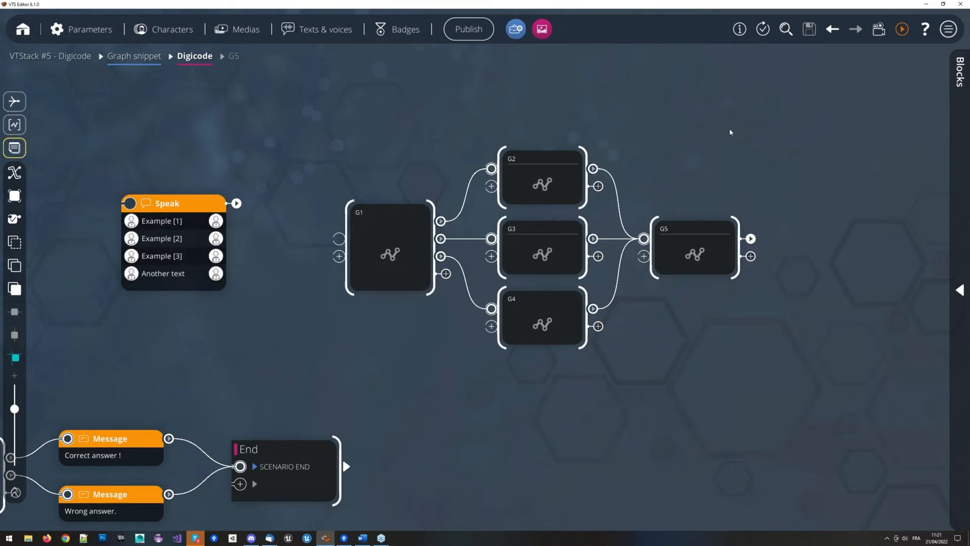
scroll(381, 216, "up", 1)
left_click(404, 234)
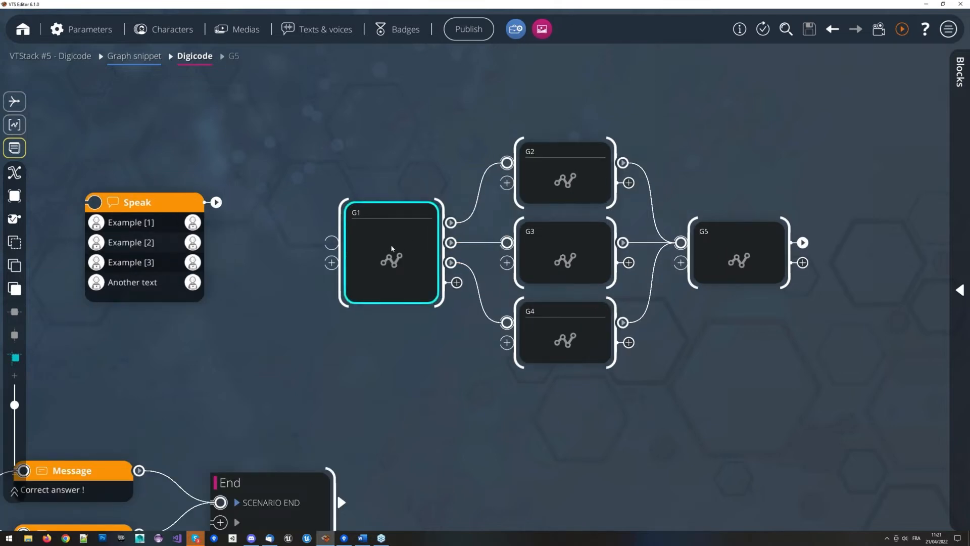
left_click_drag(424, 142, 463, 131)
scroll(529, 105, "down", 2)
scroll(462, 131, "up", 1)
left_click_drag(331, 237, 413, 240)
left_click(677, 230)
left_click_drag(536, 327, 483, 325)
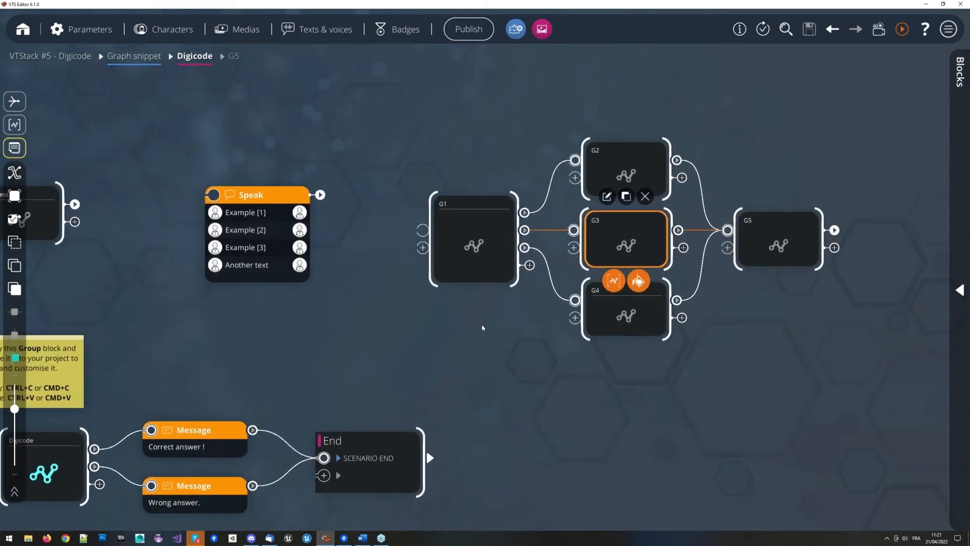
left_click(538, 332)
left_click_drag(357, 329, 743, 224)
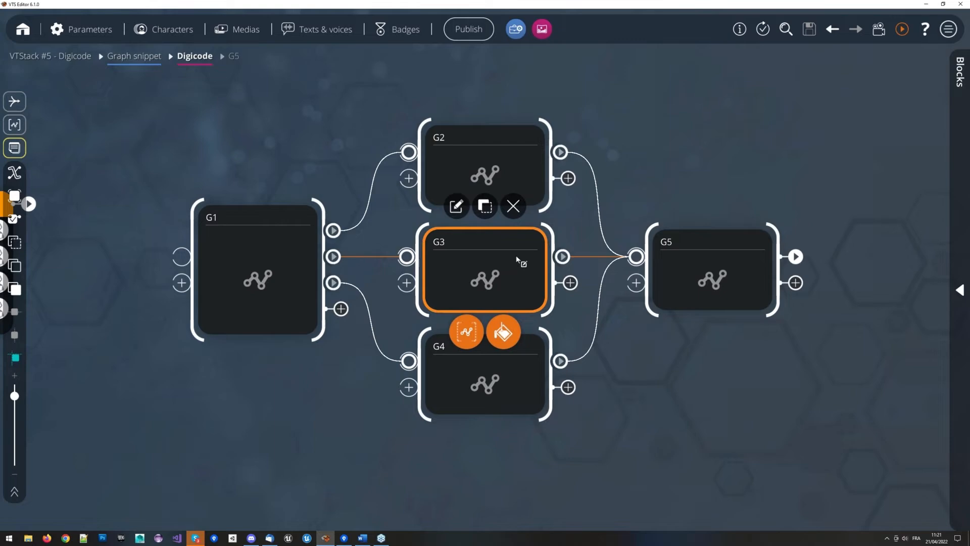
scroll(511, 265, "up", 2)
scroll(504, 279, "down", 2)
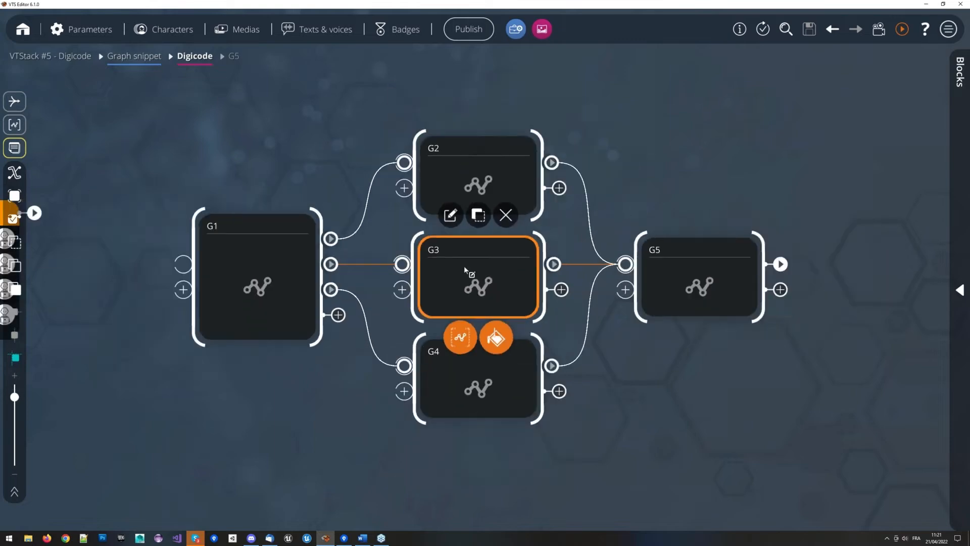
- Open the Speak block containing the example replies, look at the project's general settings and return to the graph
left_click(329, 180)
scroll(329, 180, "down", 2)
left_click_drag(329, 180, 641, 114)
scroll(356, 203, "up", 2)
double_click(507, 177)
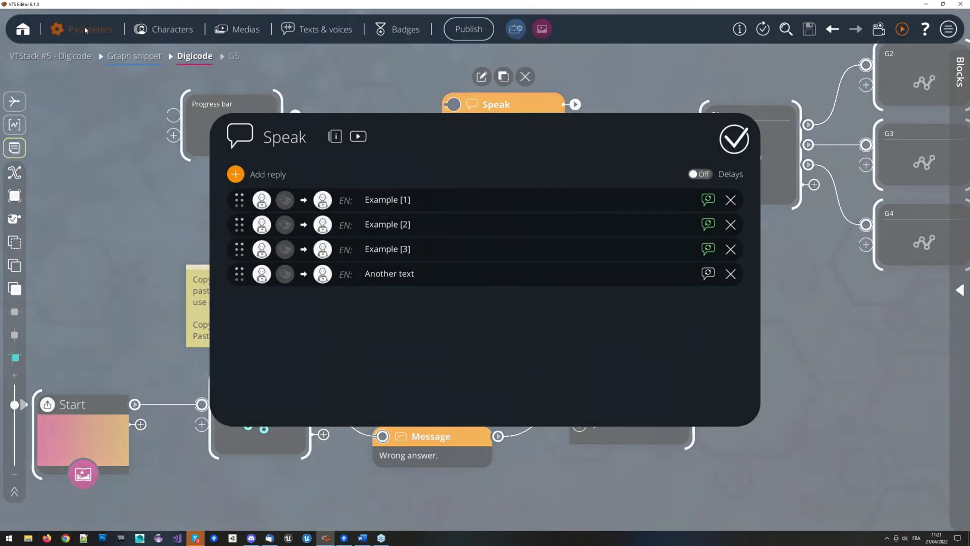
left_click(86, 31)
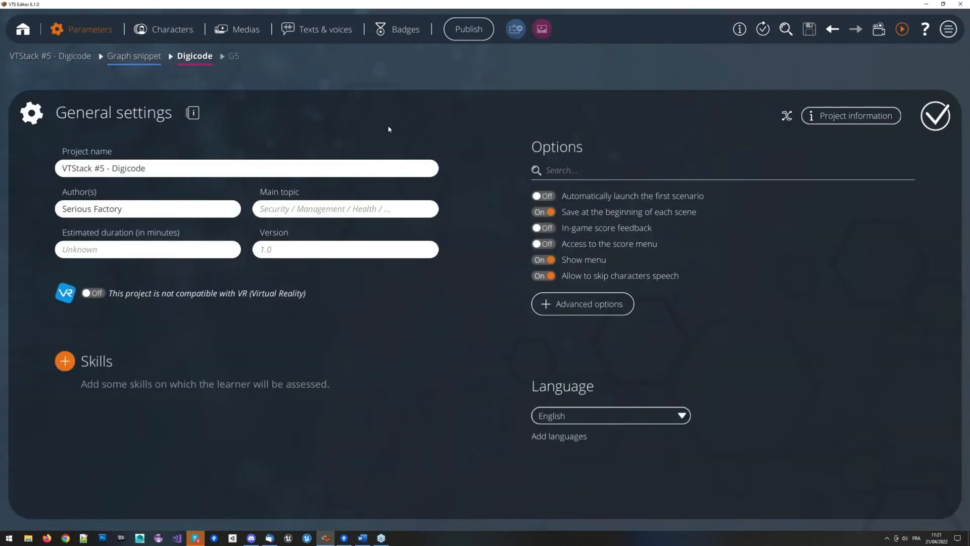
key("Escape")
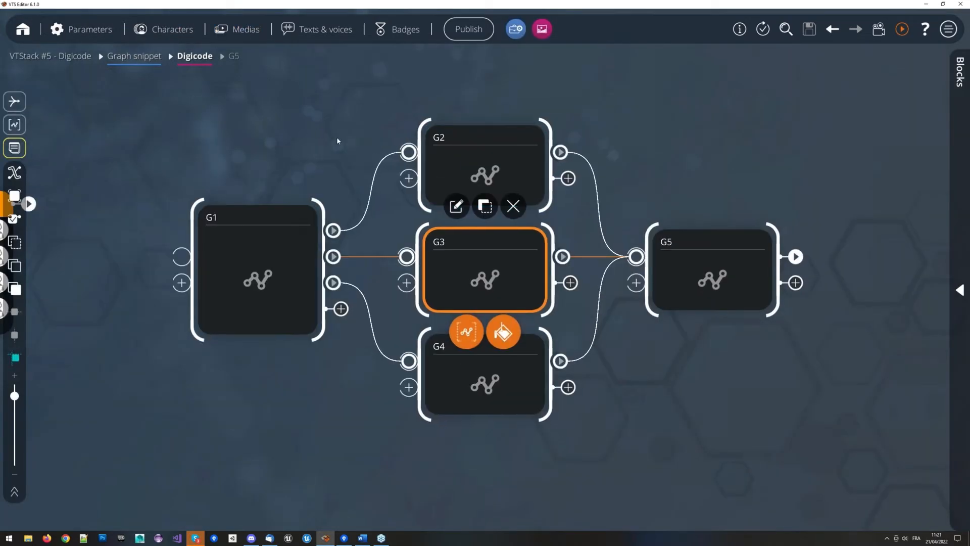
- Go up to the Graph snippet scenario, reopen its Digicode scene and enter group G1
scroll(479, 281, "down", 3)
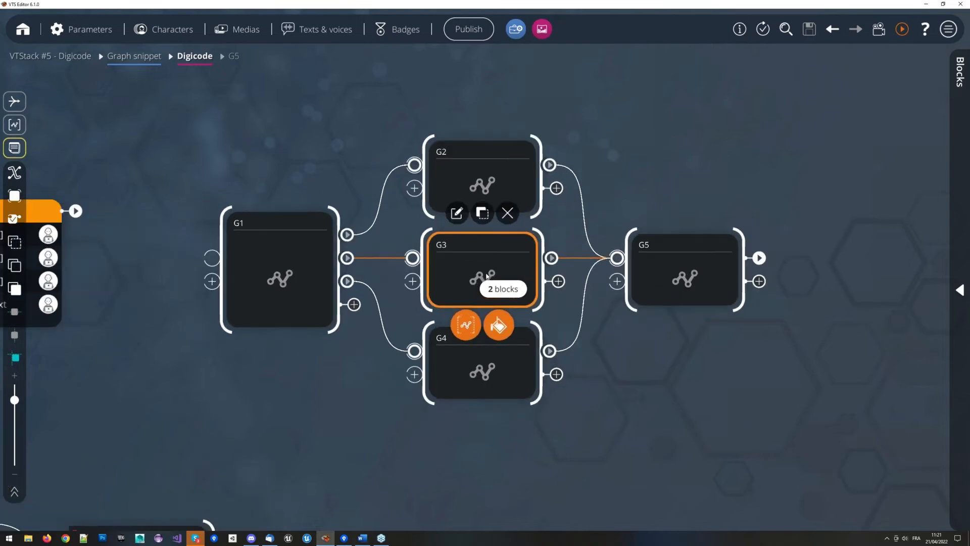
left_click(747, 122)
scroll(746, 122, "down", 3)
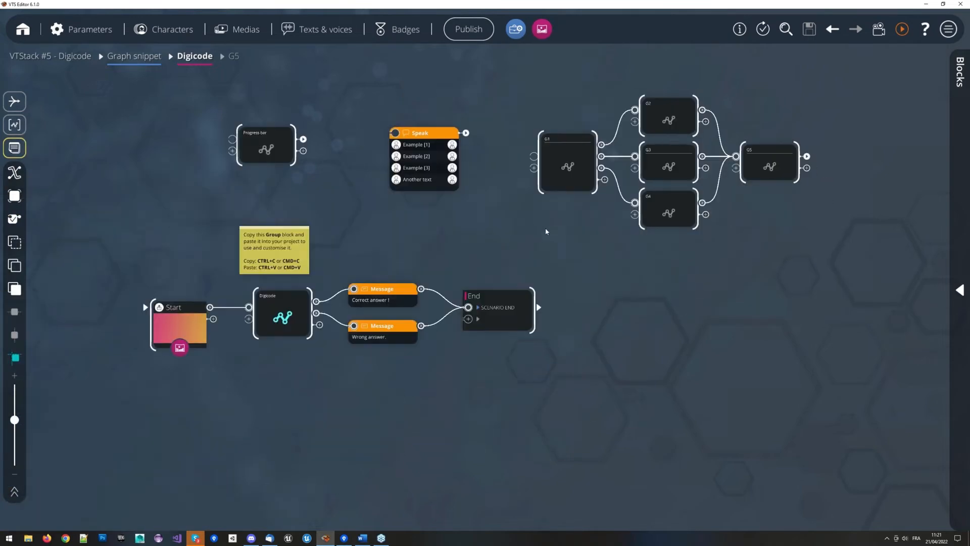
left_click_drag(559, 226, 547, 235)
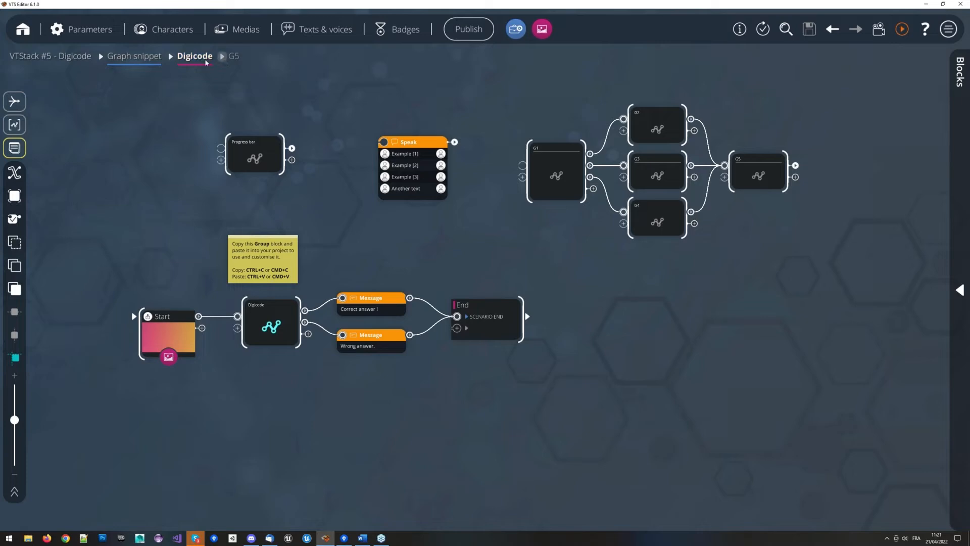
left_click(147, 56)
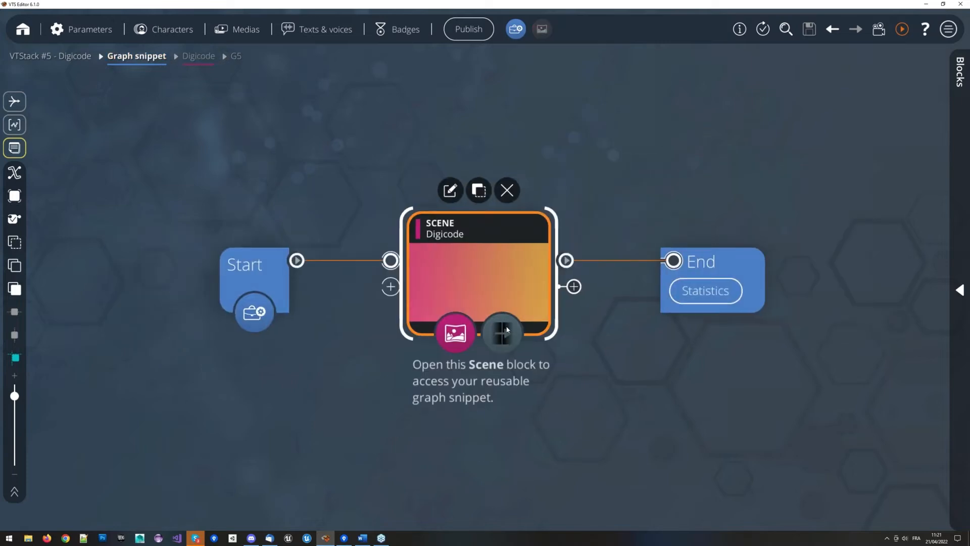
double_click(496, 296)
double_click(550, 172)
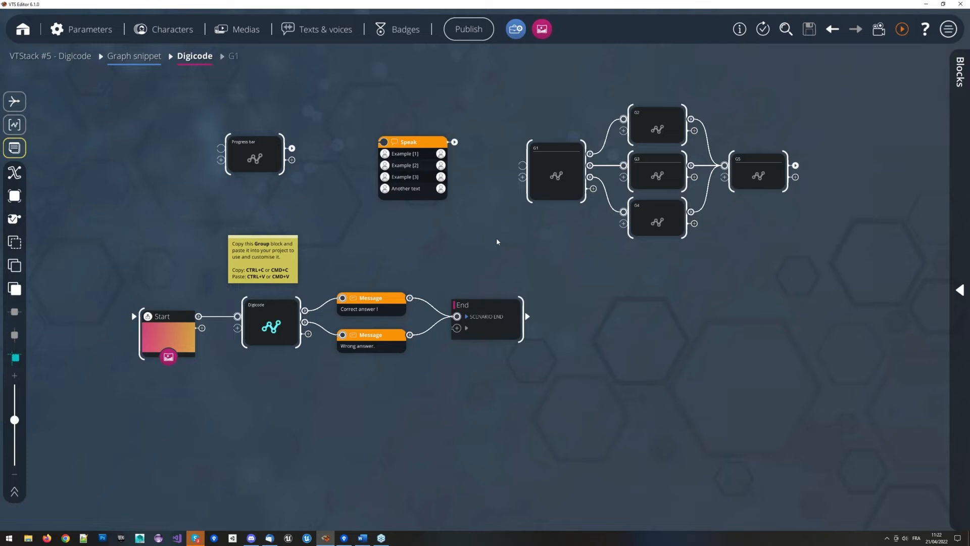
scroll(491, 262, "up", 1)
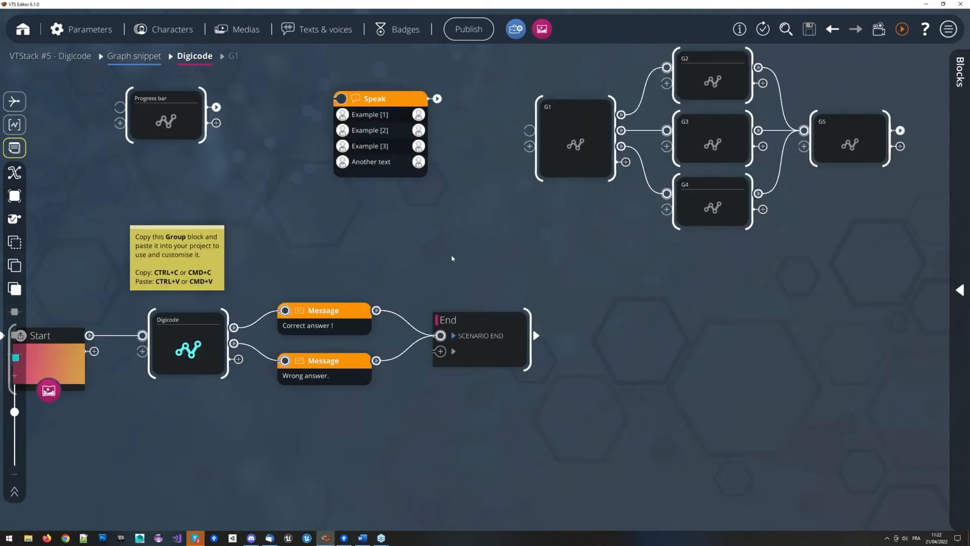
left_click_drag(479, 251, 471, 246)
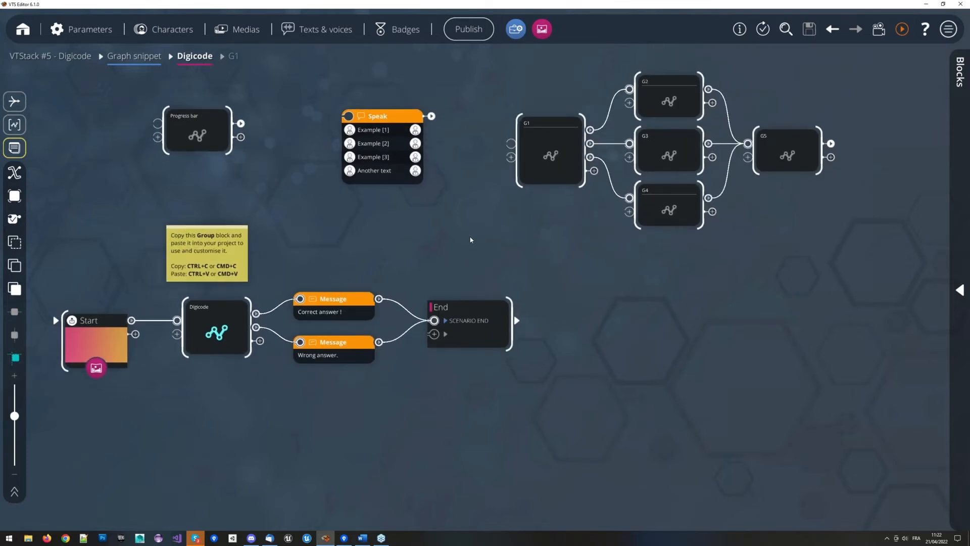
left_click_drag(510, 230, 529, 265)
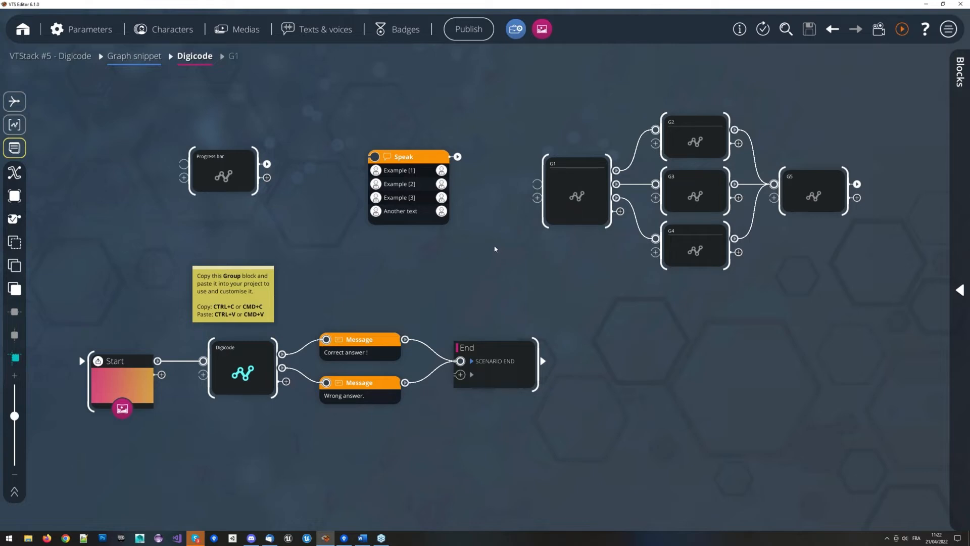
mouse_move(496, 259)
left_mouse_down()
mouse_move(507, 242)
mouse_move(493, 247)
left_mouse_up()
left_click_drag(63, 434, 862, 109)
left_click(862, 88)
left_click_drag(826, 94, 801, 109)
left_click_drag(463, 302, 506, 279)
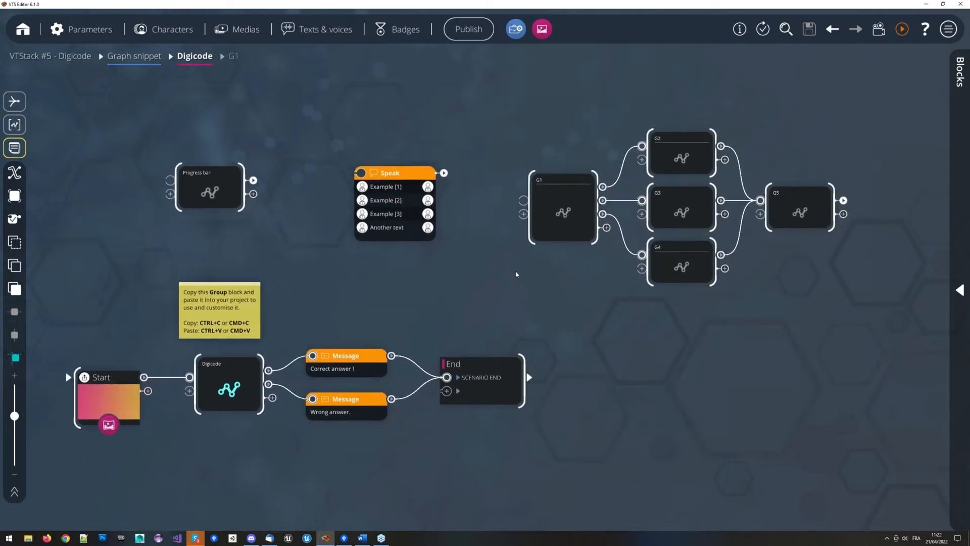
- Review the VTS Editor configuration, switching "Inverted clicks in the graph" off and back on
left_click(948, 28)
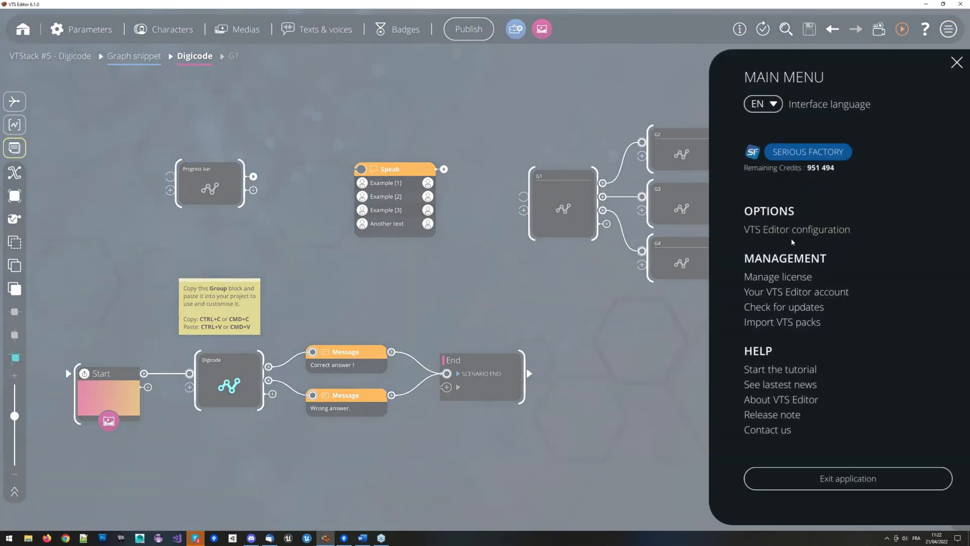
left_click(798, 230)
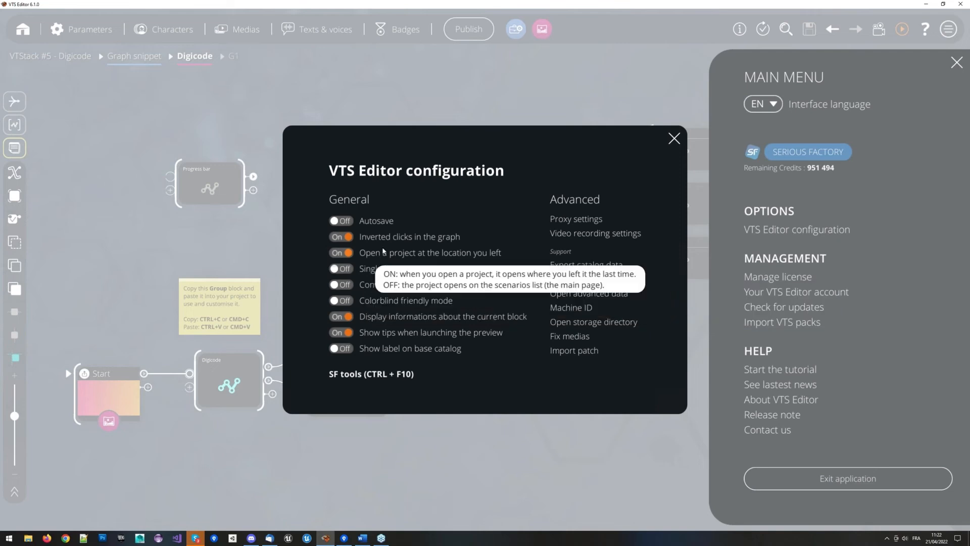
left_click(343, 241)
left_click(343, 240)
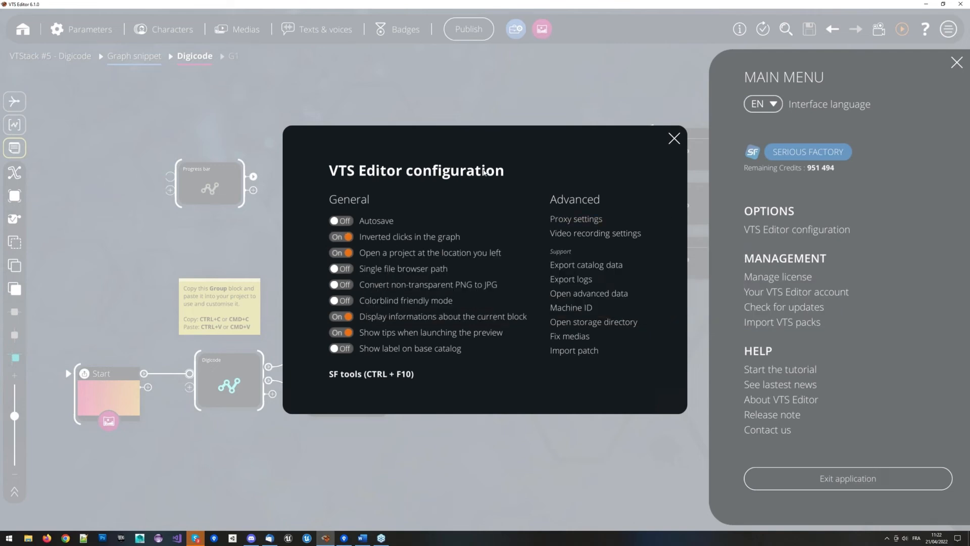
left_click(745, 192)
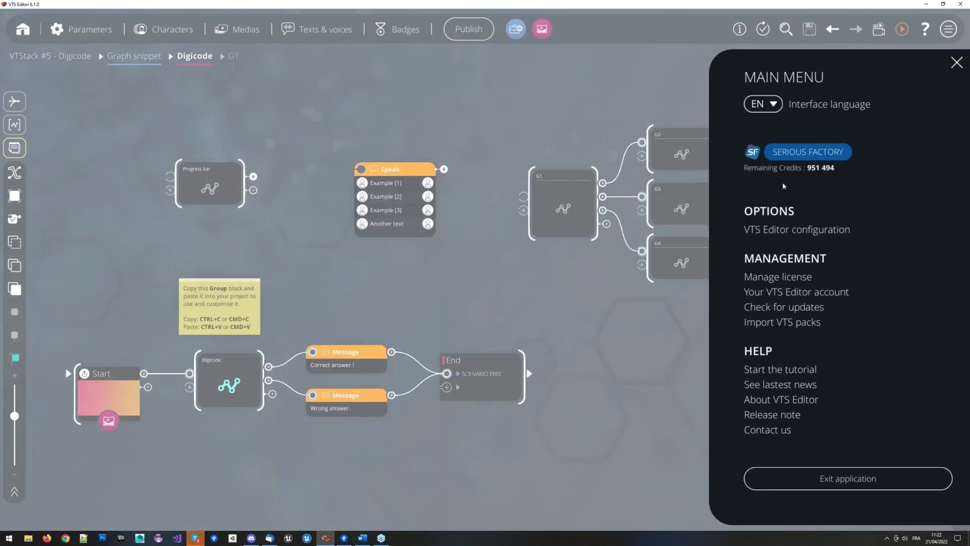
left_click(784, 230)
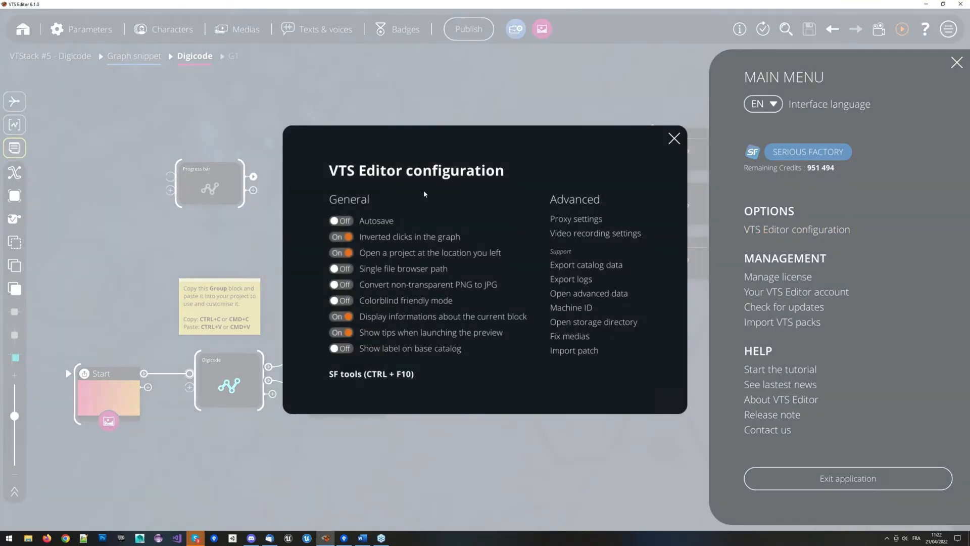
left_click(513, 91)
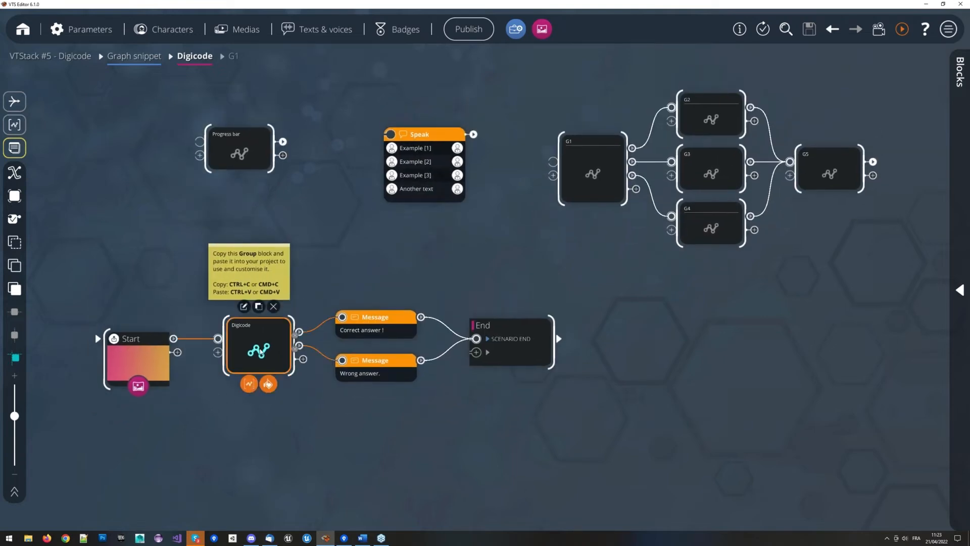
- Open the Digicode group and select the small block linked to the second output of the digit-count Conditions block
double_click(259, 349)
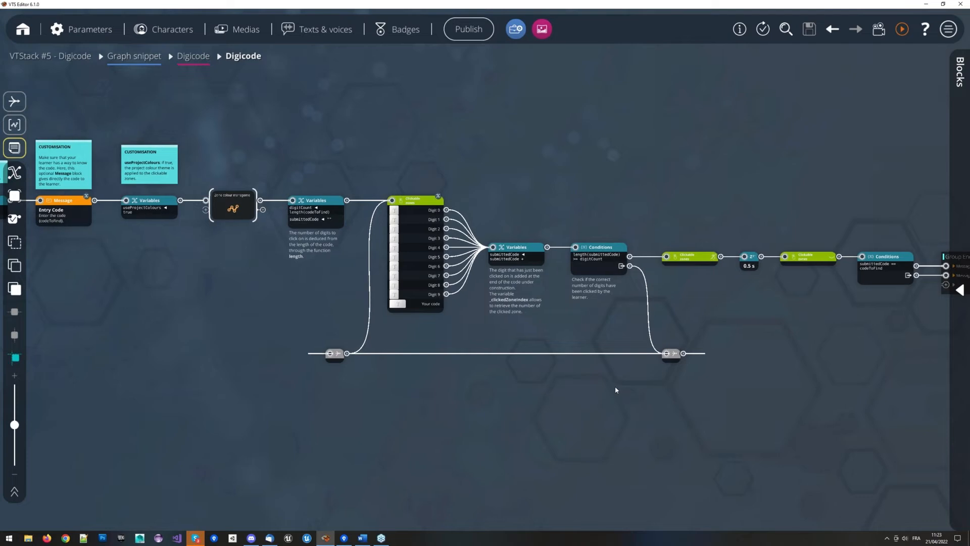
left_click(674, 358)
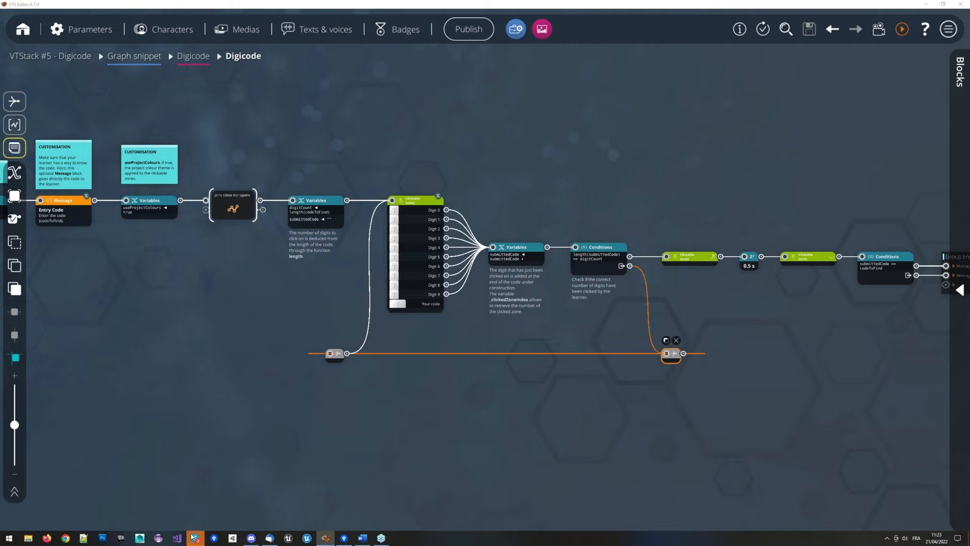
left_click(821, 155)
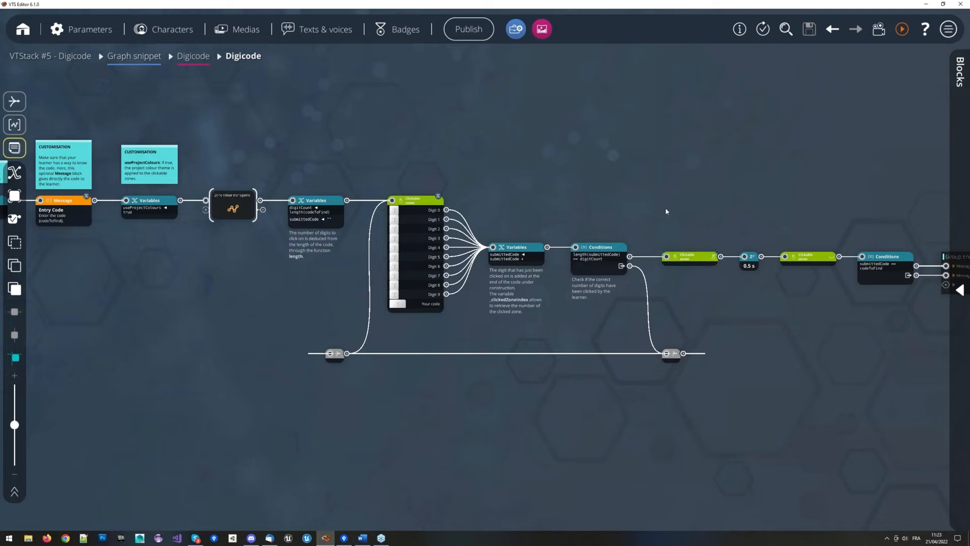
- Trace the loop from the Conditions block back to the Clickable zones block by selecting the small blocks on the horizontal link
key("Tab")
key("Tab")
scroll(613, 144, "down", 2)
scroll(617, 212, "up", 4)
left_click(709, 375)
left_click_drag(726, 392, 683, 381)
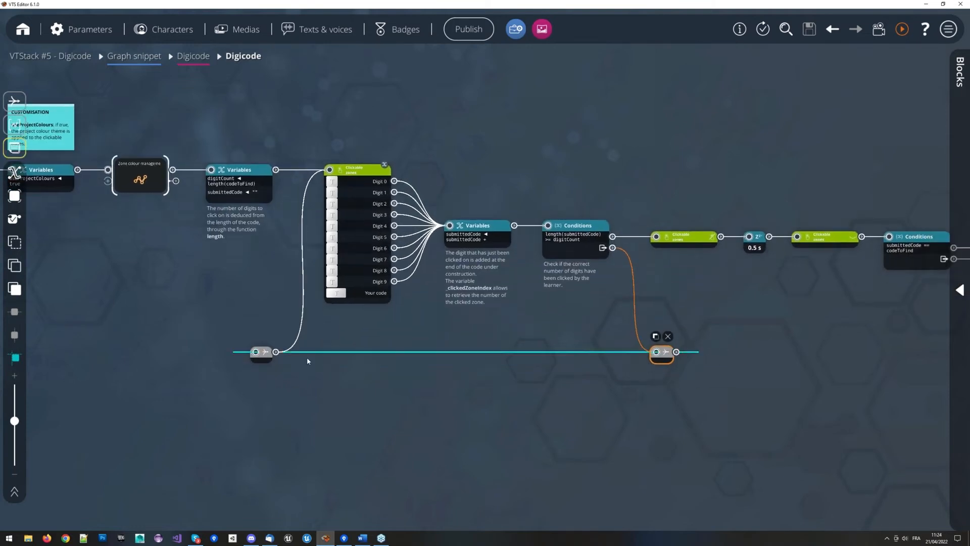
left_click(267, 357)
left_click(666, 364)
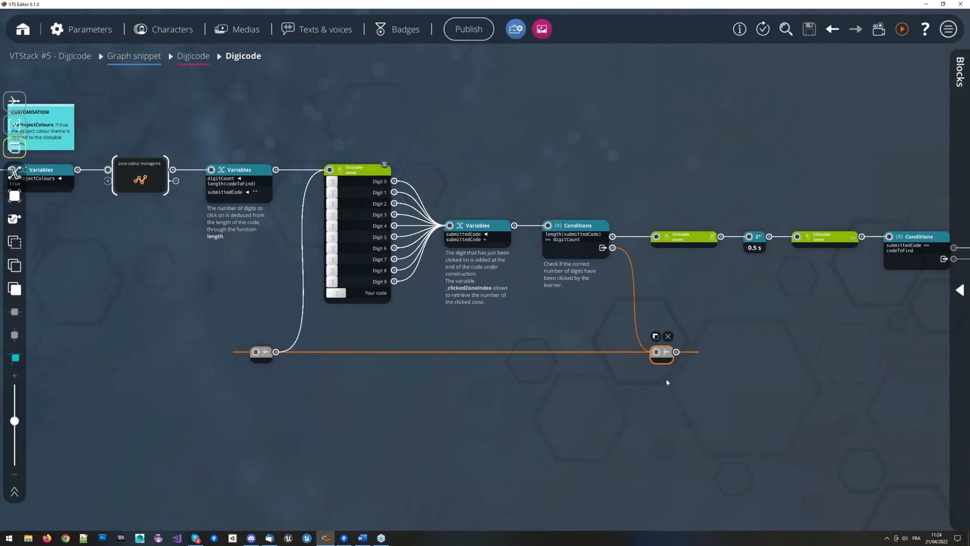
scroll(665, 379, "up", 2)
scroll(666, 379, "down", 2)
left_click_drag(665, 360, 652, 365)
scroll(662, 393, "up", 2)
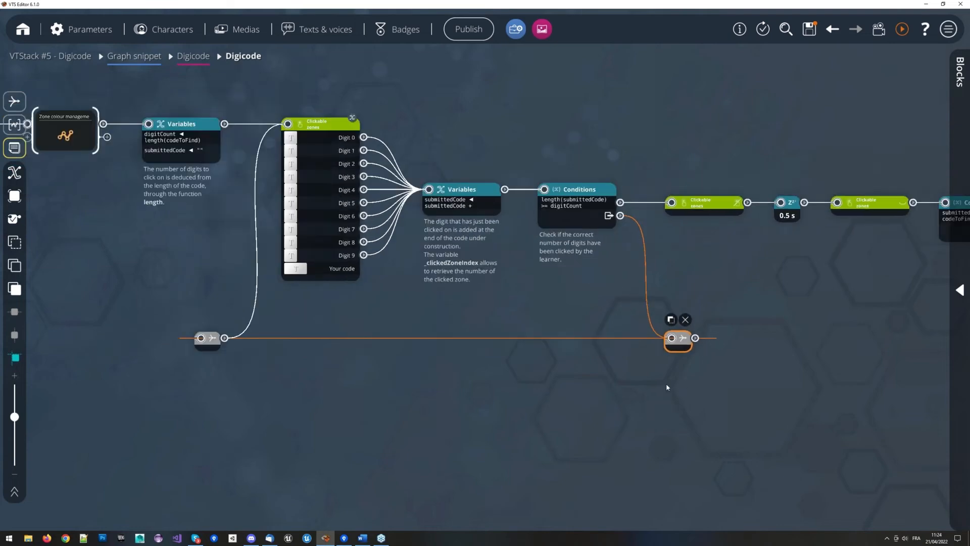
- Inspect the loop from the Conditions block back to the Clickable zones block, selecting the small link block at its Conditions end
scroll(666, 387, "down", 2)
left_click(666, 388)
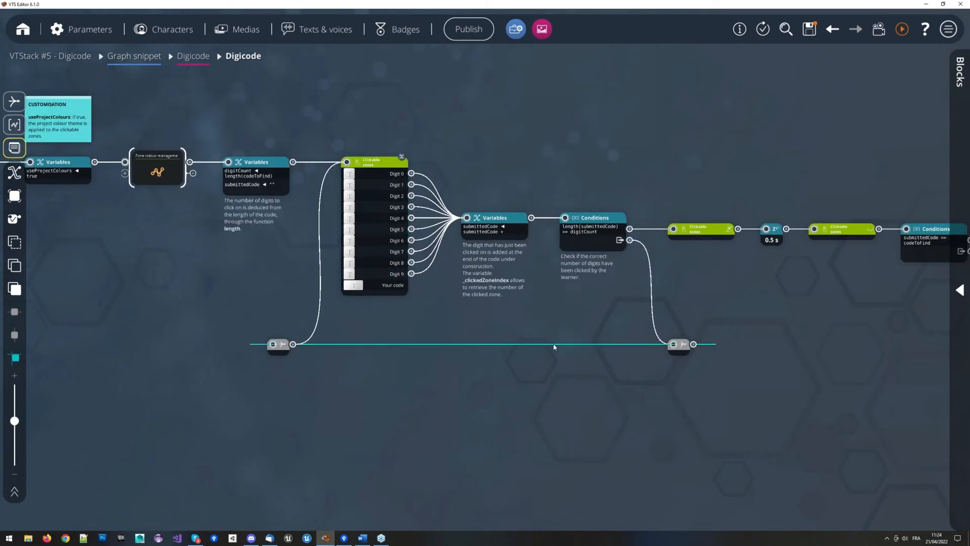
scroll(322, 317, "up", 1)
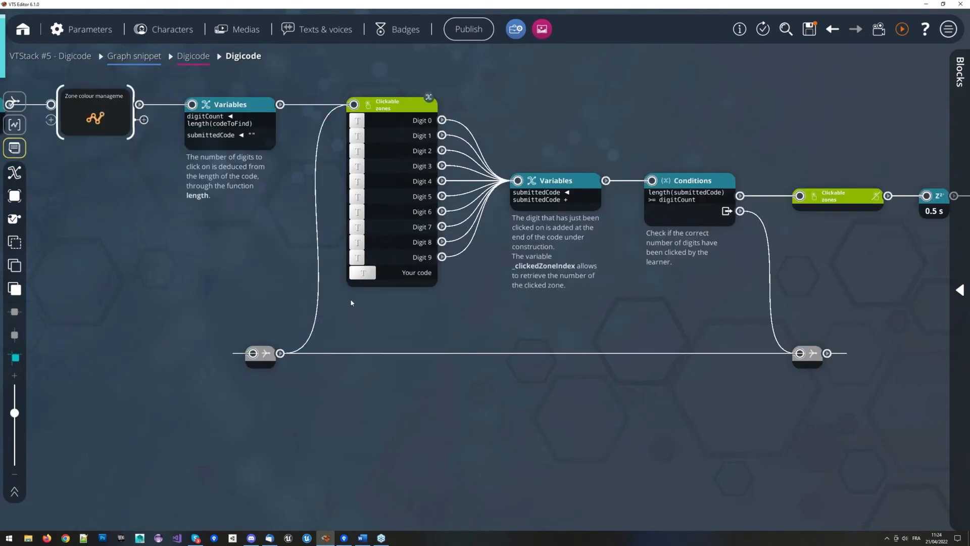
scroll(333, 292, "down", 1)
left_click(742, 351)
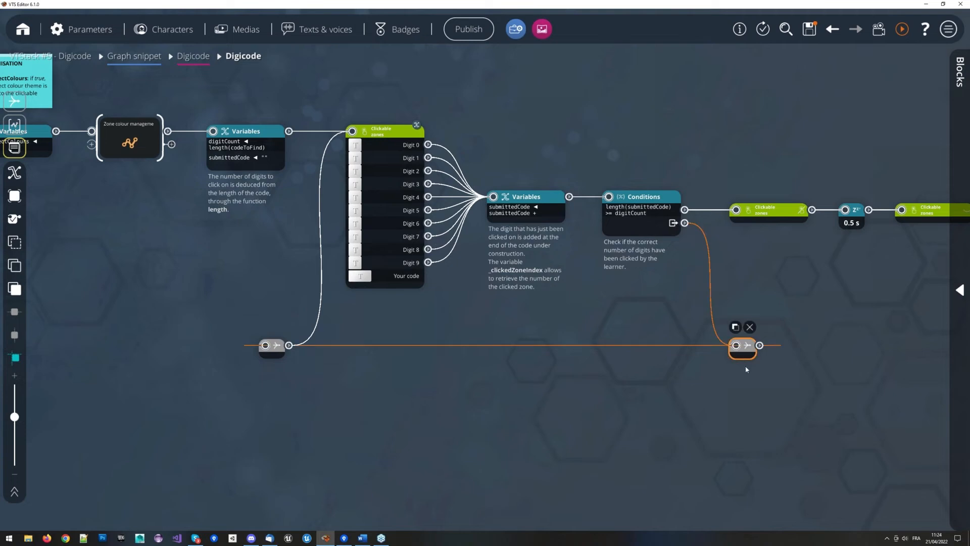
left_click(725, 390)
- Reverse the direction of the loop's two link blocks and reposition them closer together below the Clickable zones and Conditions blocks
left_click(277, 356)
double_click(277, 357)
left_click(302, 371)
left_click_drag(284, 356, 370, 355)
left_click_drag(756, 346, 683, 354)
scroll(685, 366, "down", 2)
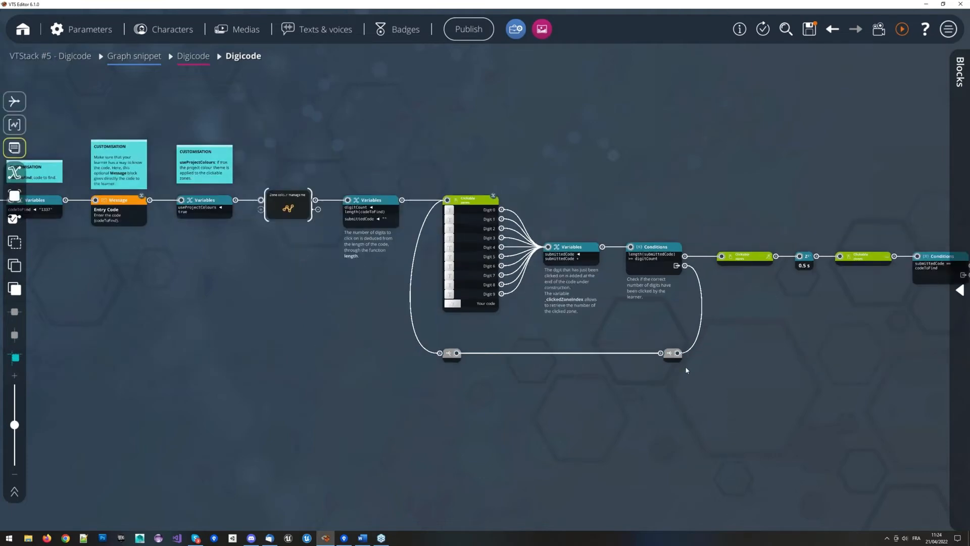
scroll(685, 366, "up", 2)
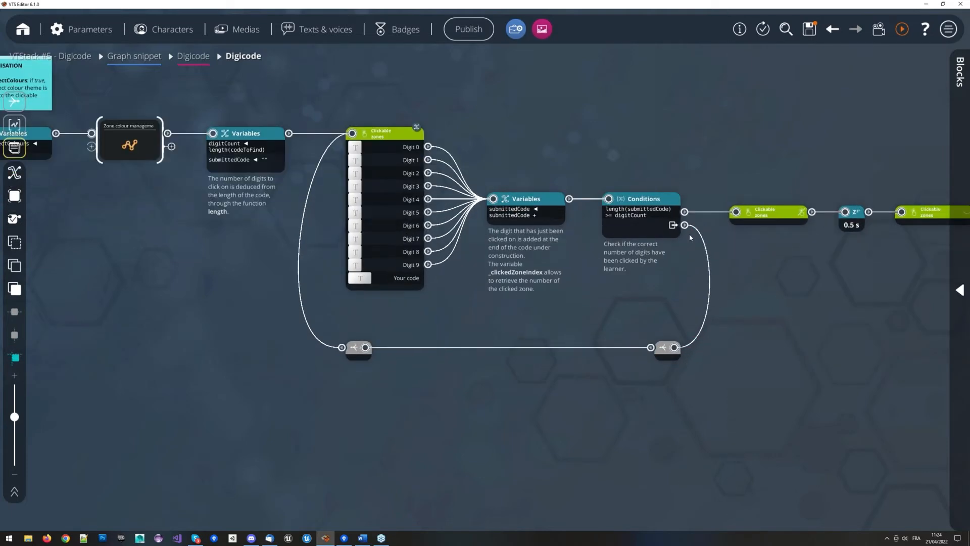
- Select both link blocks of the loop together, flip their direction back and move them outward again
scroll(707, 364, "down", 1)
left_click_drag(704, 383, 419, 344)
scroll(515, 346, "up", 1)
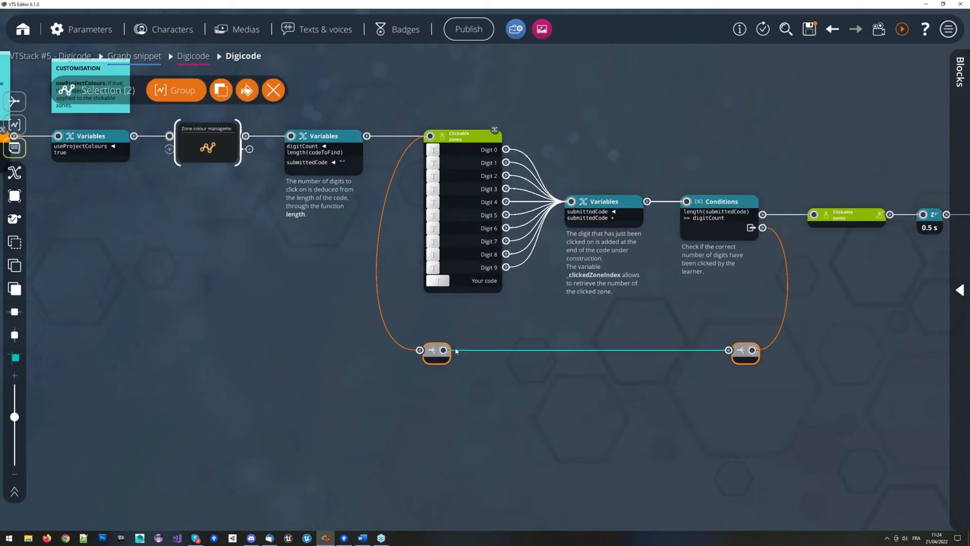
key("f")
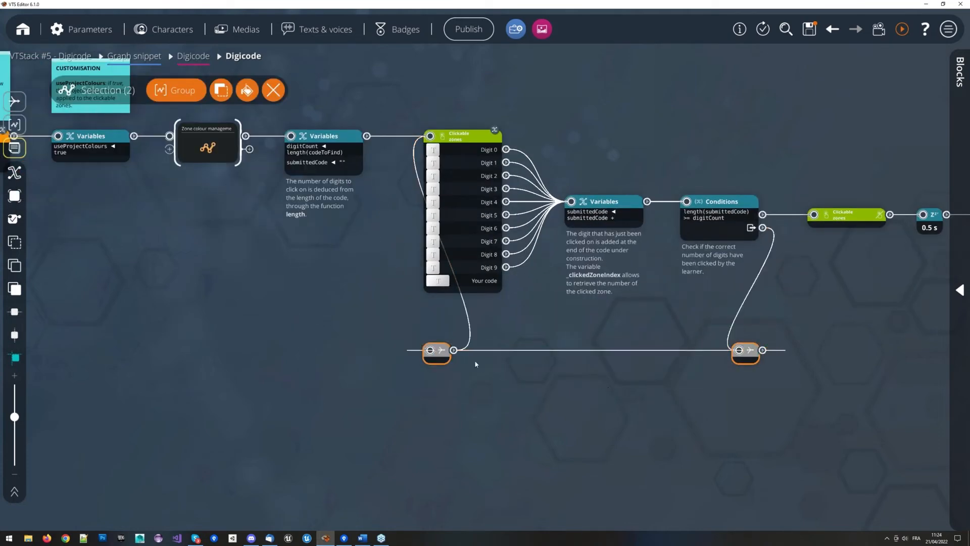
left_click(391, 364)
left_click_drag(439, 359, 446, 364)
left_click_drag(747, 349, 818, 350)
- Review the whole Digicode group graph from the Start block to the Group End block
scroll(468, 359, "down", 1)
left_click_drag(356, 369, 740, 316)
left_click(779, 321)
scroll(779, 322, "down", 1)
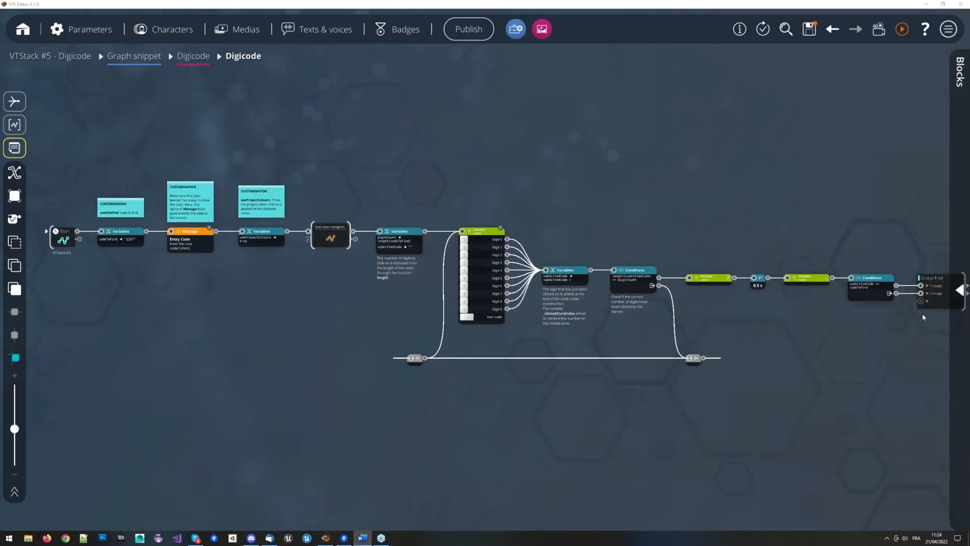
left_click(438, 165)
left_click_drag(483, 137, 453, 198)
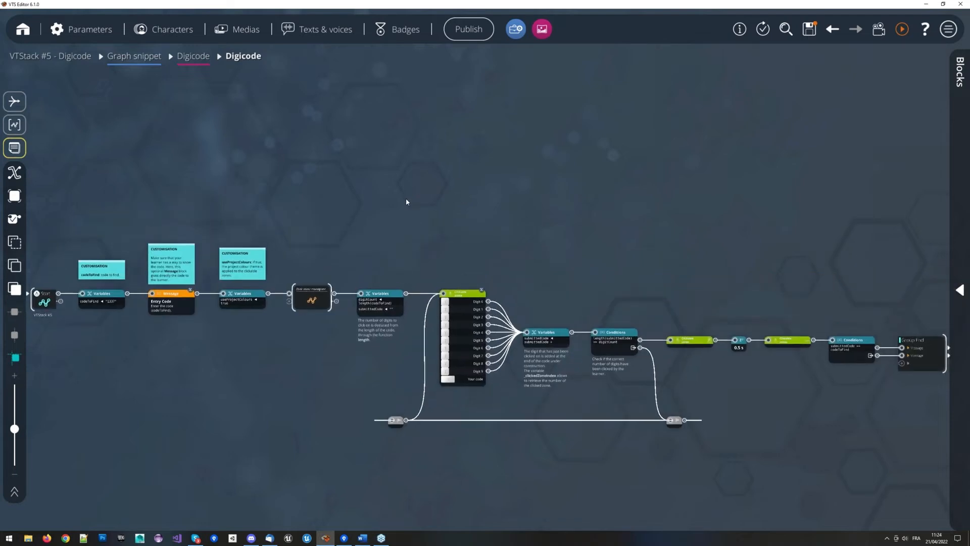
- Add a small link block in the empty area above the Clickable zones block
scroll(435, 197, "up", 3)
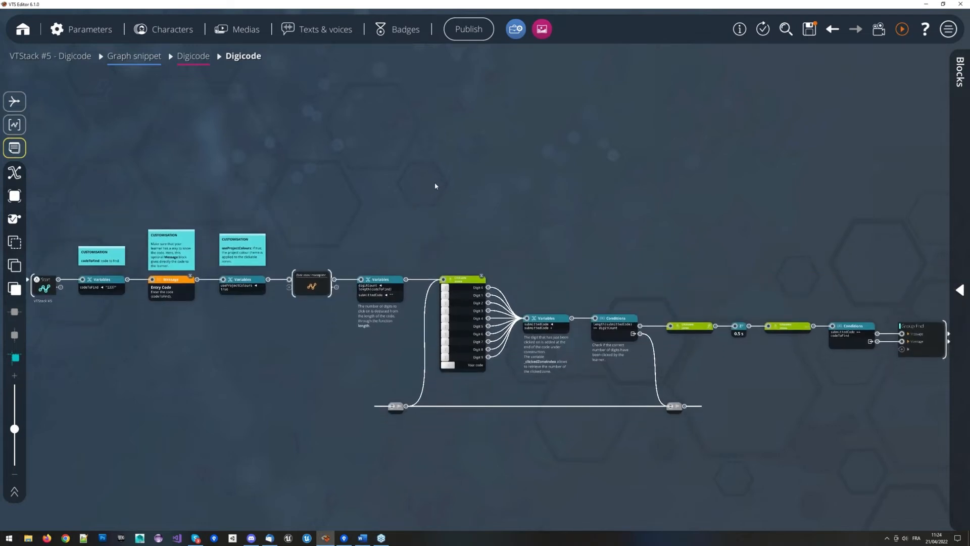
scroll(484, 193, "up", 3)
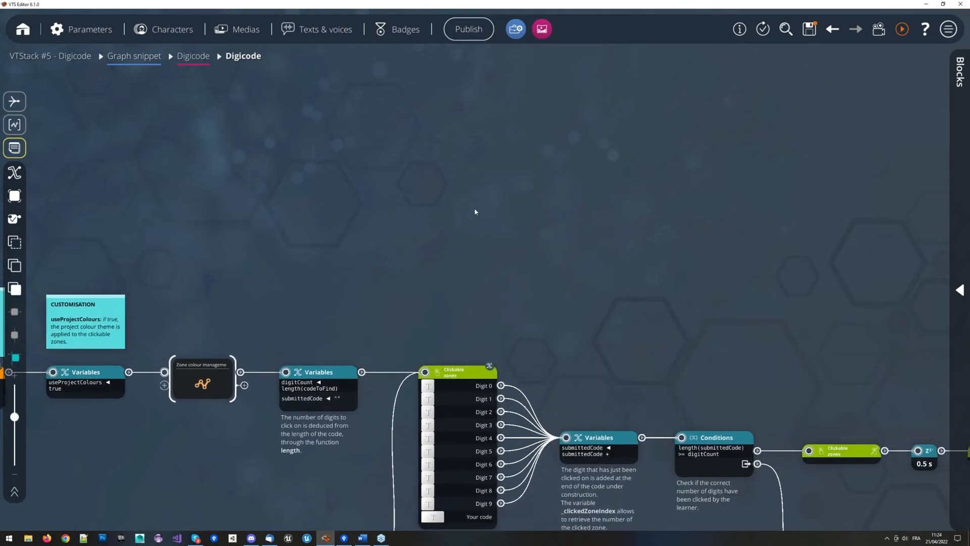
double_click(478, 214)
left_click_drag(476, 214, 442, 212)
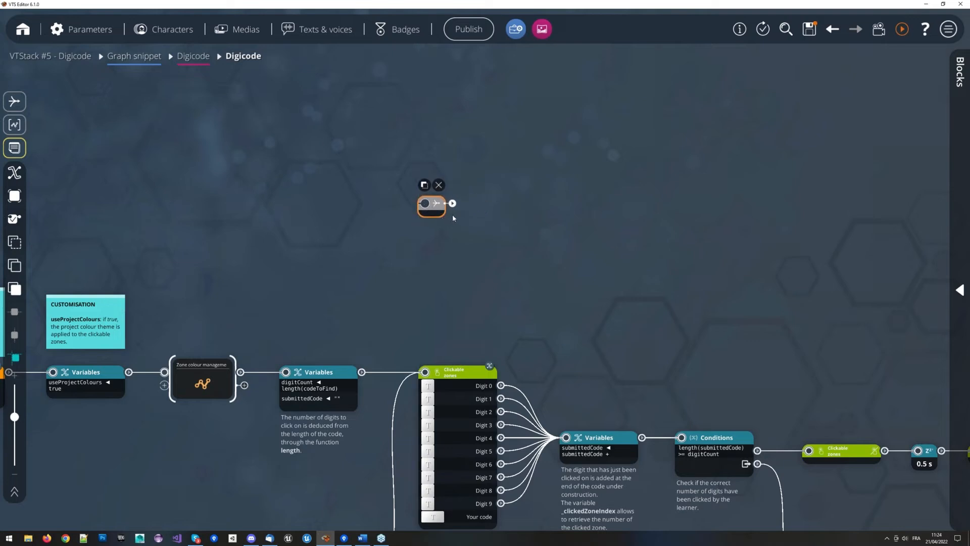
left_click_drag(524, 221, 469, 243)
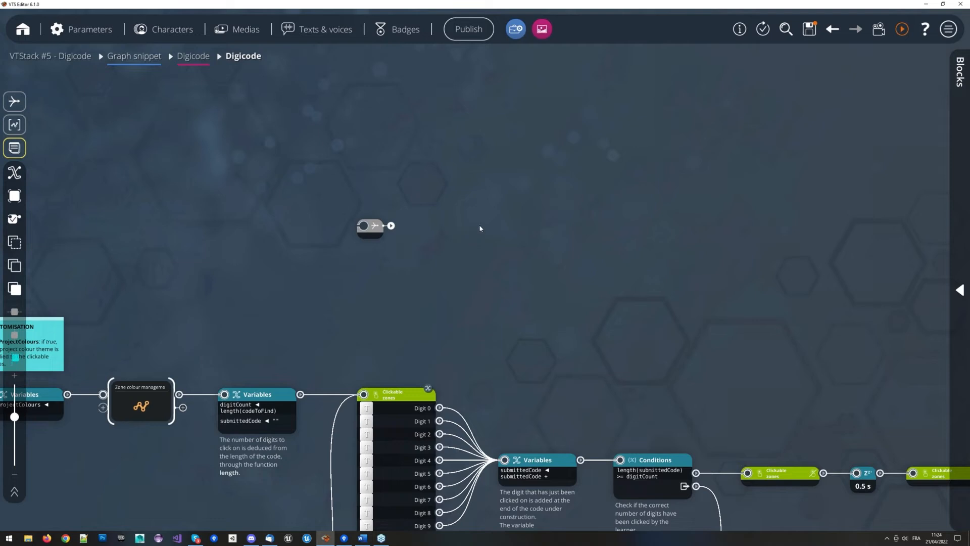
- Add unconnected Speak, 1 s wait, Message, Conditions and Variables blocks beside the new link block
key("s")
key("w")
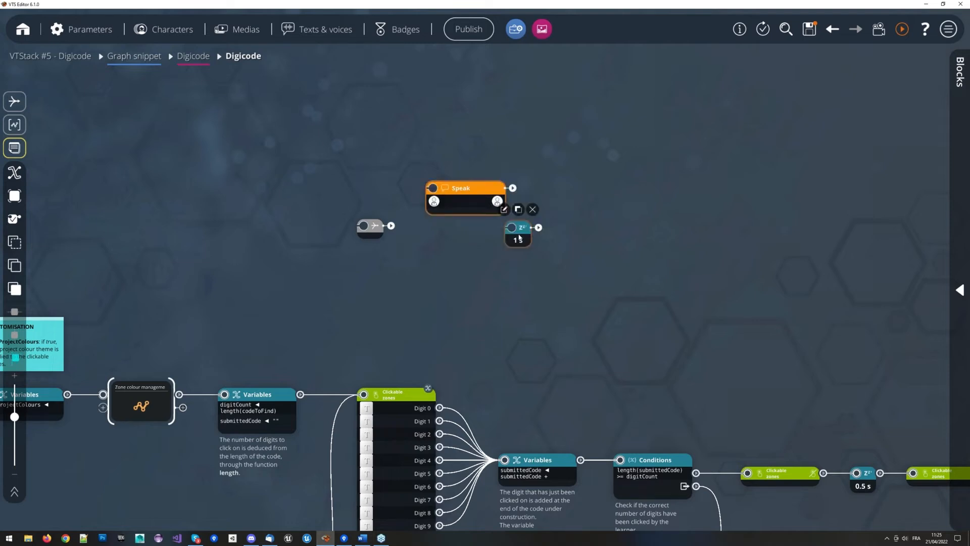
key("m")
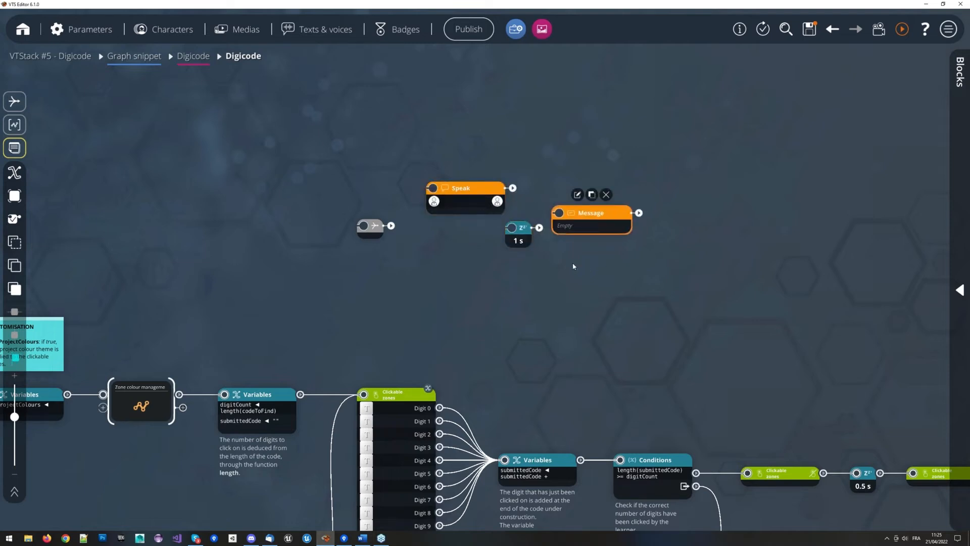
key("c")
key("v")
- Select the new Conditions block, and move the new Variables block slightly farther away from it
scroll(428, 283, "up", 3)
left_click_drag(174, 331, 689, 180)
left_click(368, 192)
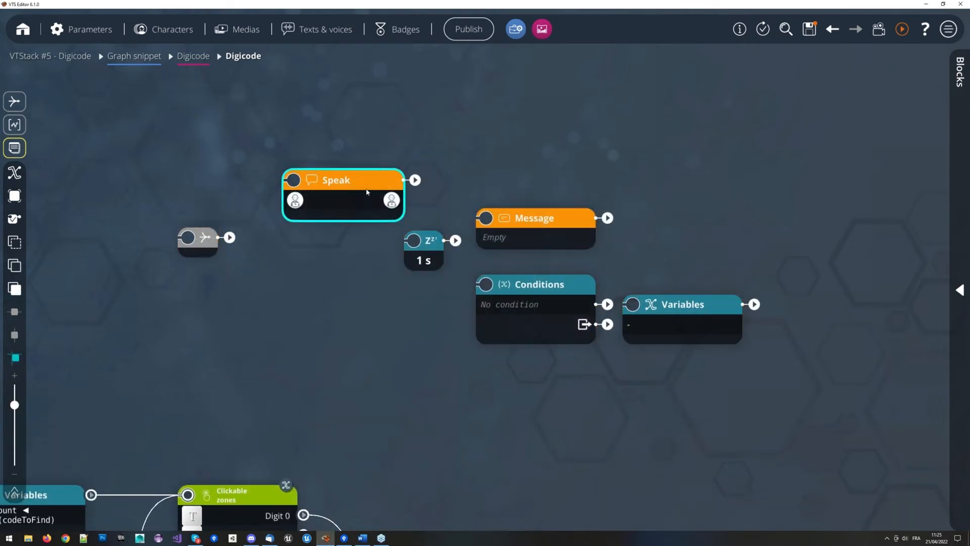
left_click_drag(533, 378, 700, 287)
left_click(657, 286)
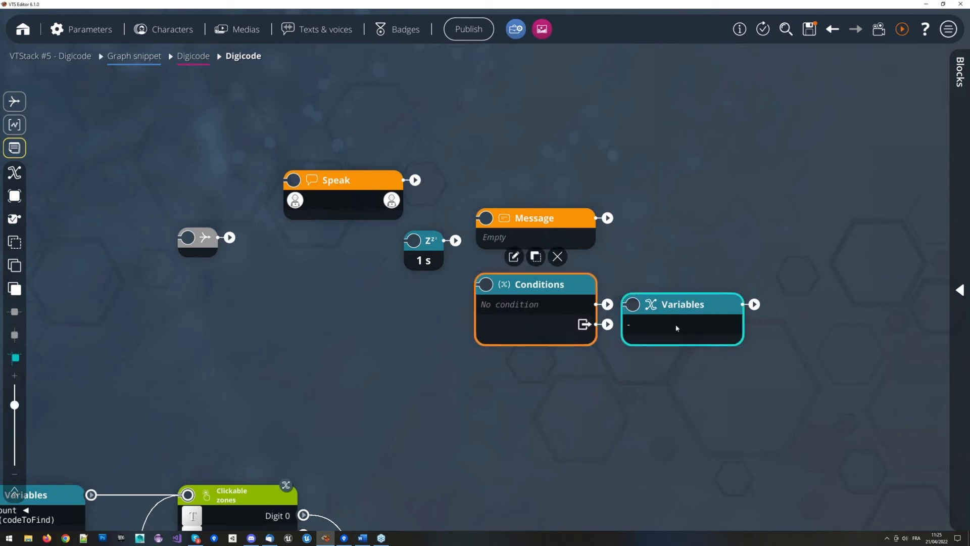
left_click_drag(720, 323, 750, 323)
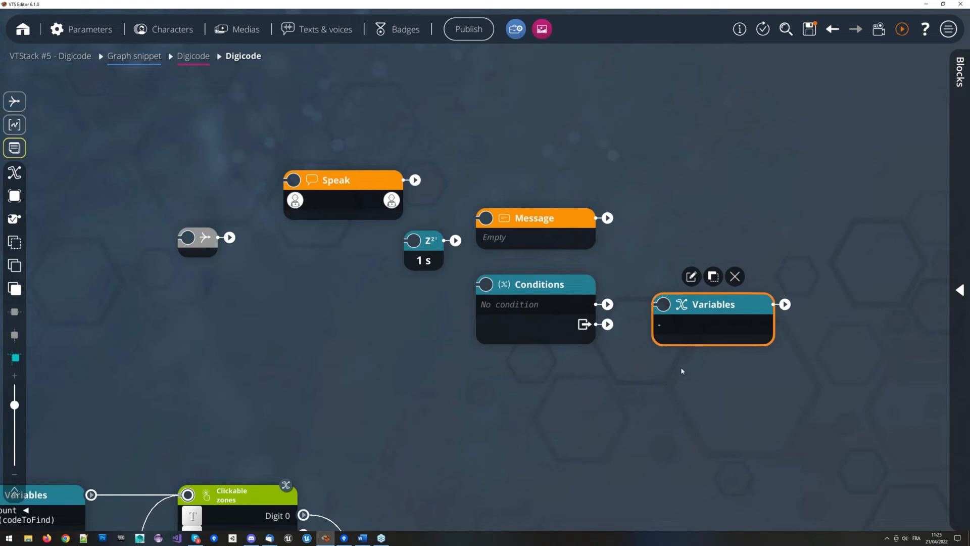
- Add another Conditions block, another Variables block and three more Speak blocks around the existing test blocks
left_click_drag(607, 415, 557, 363)
key("c")
key("v")
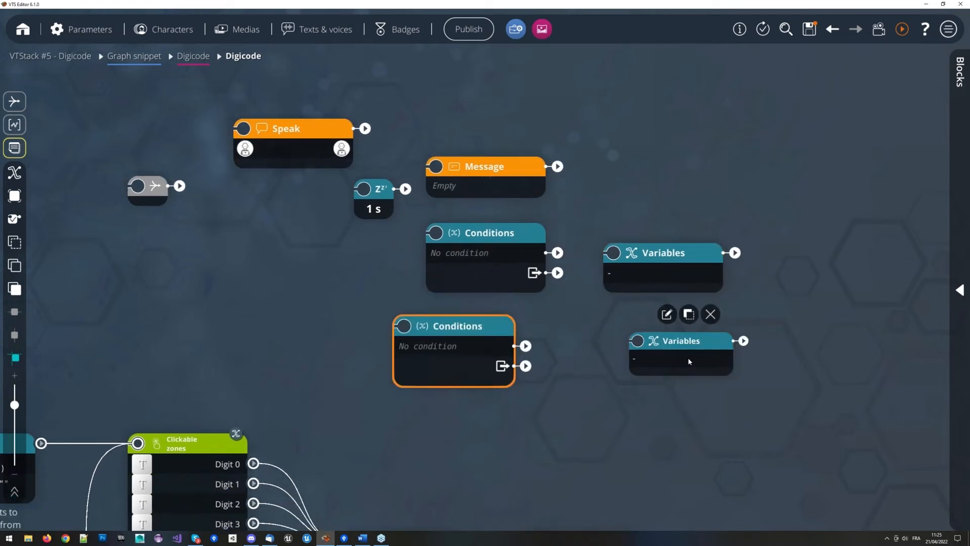
left_click_drag(316, 323, 326, 416)
key("s")
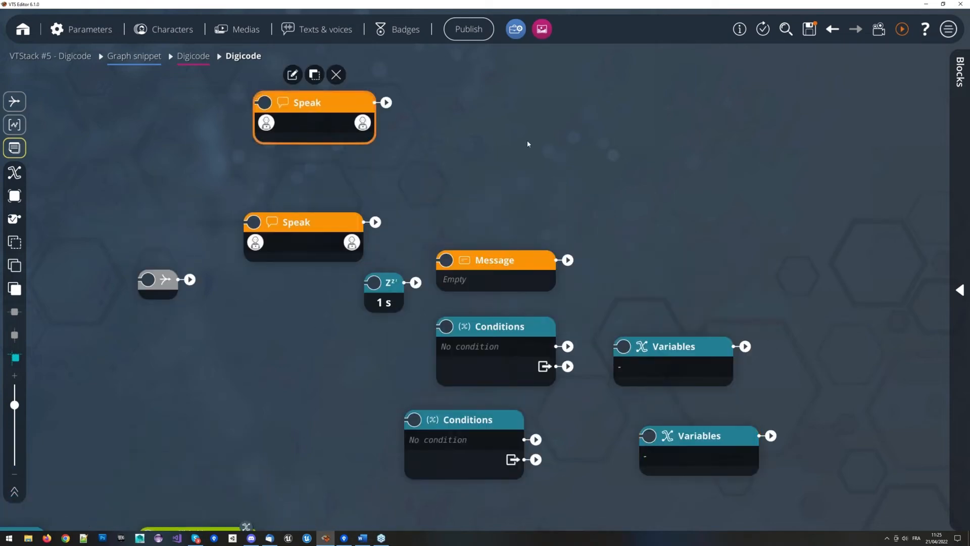
key("s")
key("s")
- Select all eleven unconnected test blocks above the Digicode graph and delete them
scroll(644, 205, "down", 2)
left_click_drag(269, 107, 767, 387)
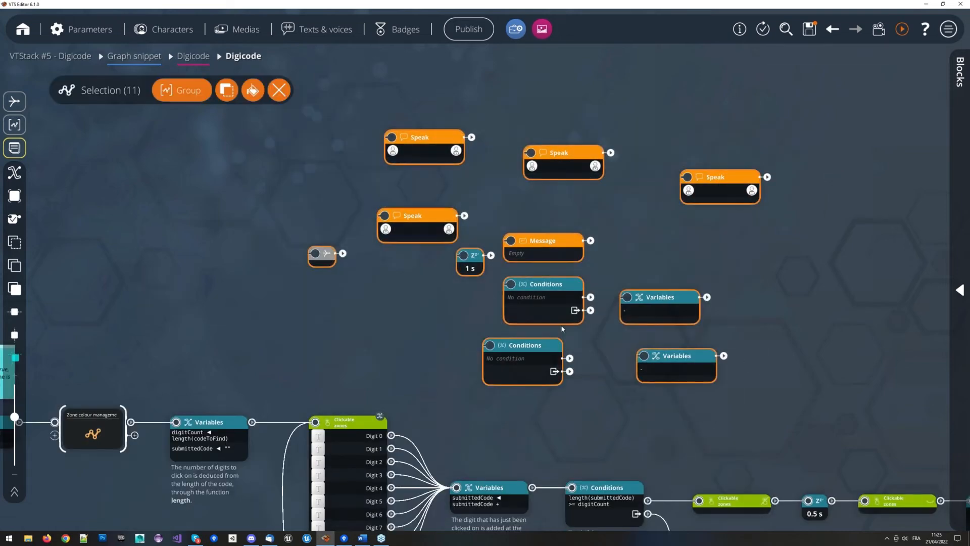
key("Delete")
scroll(535, 310, "down", 3)
left_click_drag(484, 286, 501, 170)
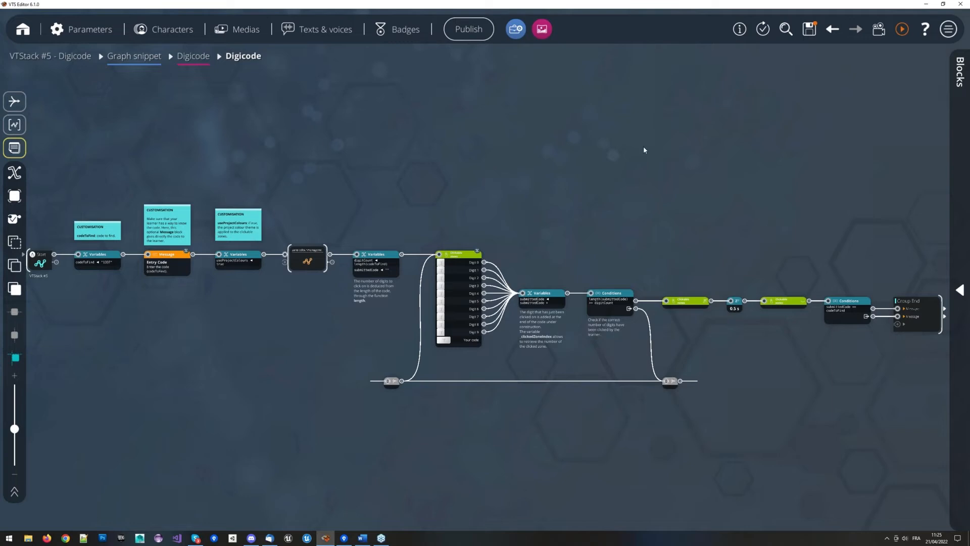
left_click_drag(583, 138, 586, 133)
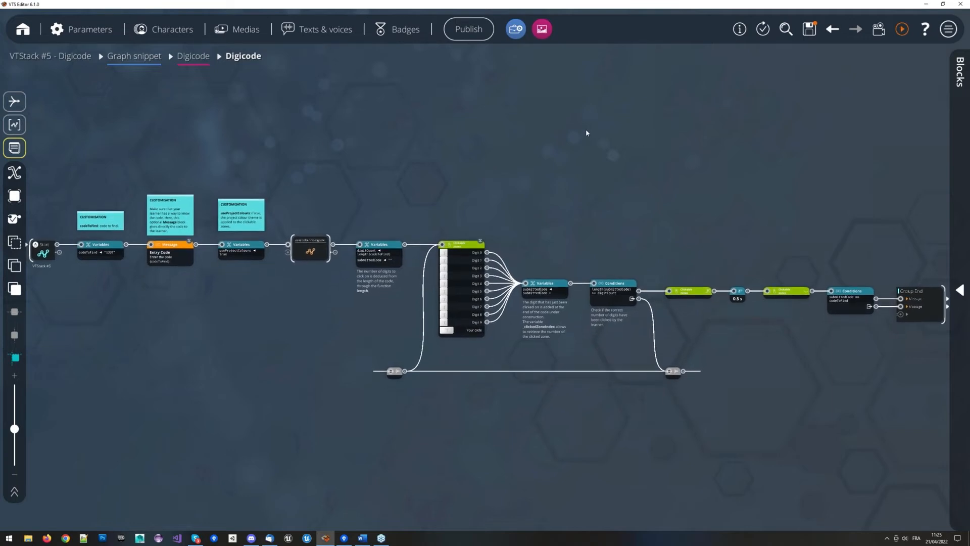
scroll(586, 133, "down", 1)
scroll(529, 151, "up", 1)
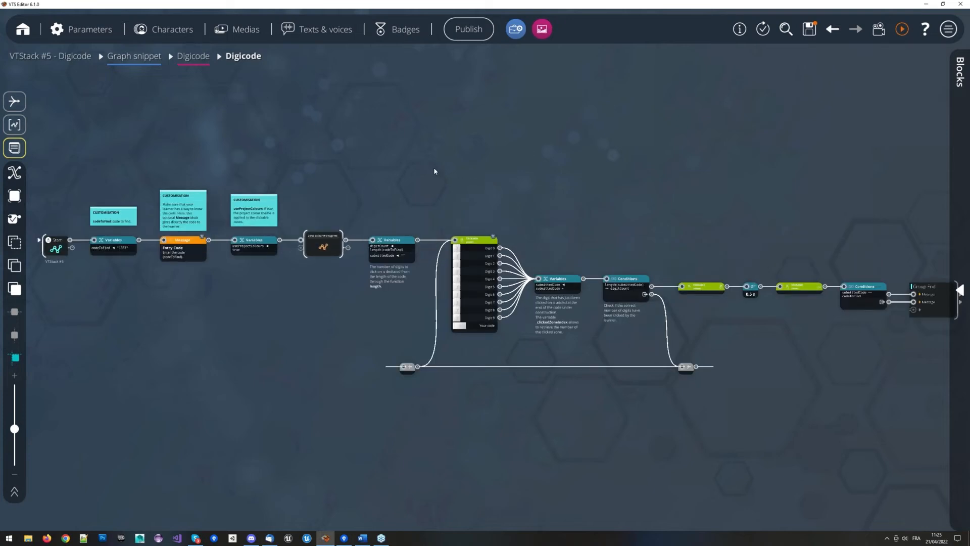
- Go back up to the Digicode scene and bring its Start-to-End block chain into view
left_click(181, 55)
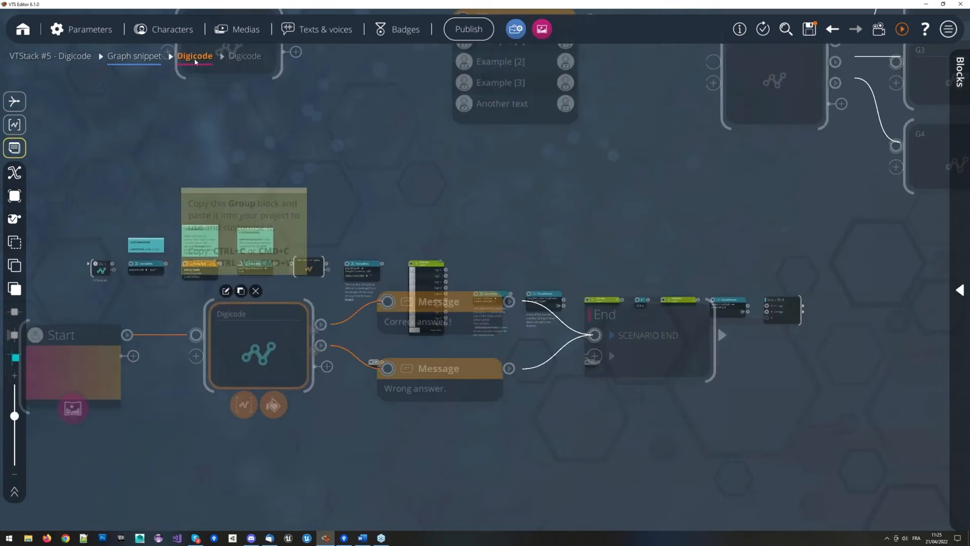
scroll(438, 227, "up", 3)
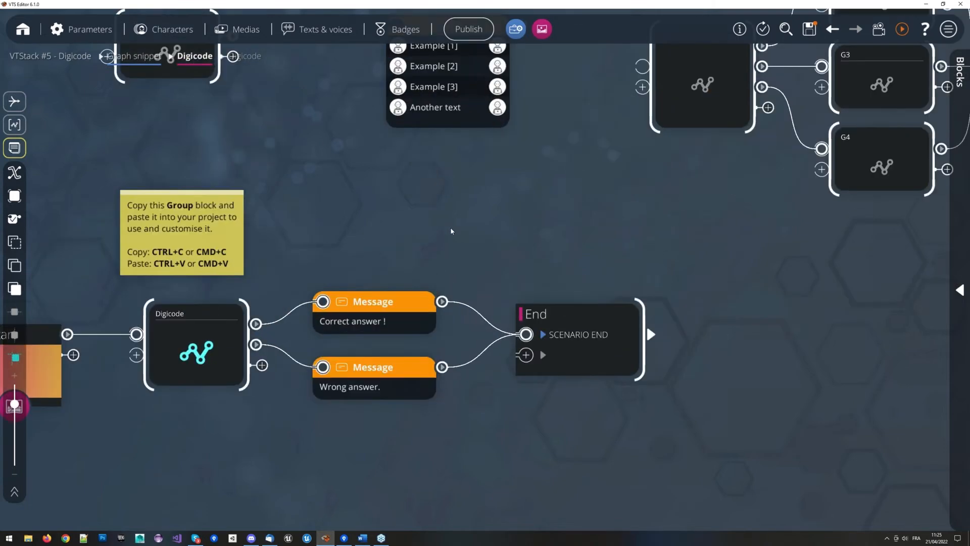
scroll(451, 228, "down", 1)
left_click_drag(505, 220, 515, 218)
left_click_drag(534, 205, 591, 167)
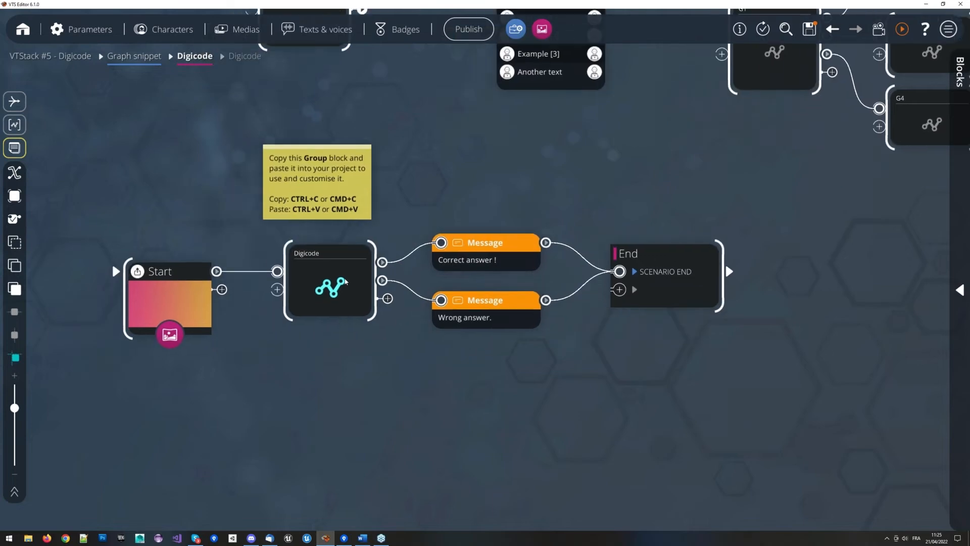
- Change the Digicode group block's icon colour to orange
scroll(327, 319, "up", 2)
mouse_move(331, 303)
left_click(348, 334)
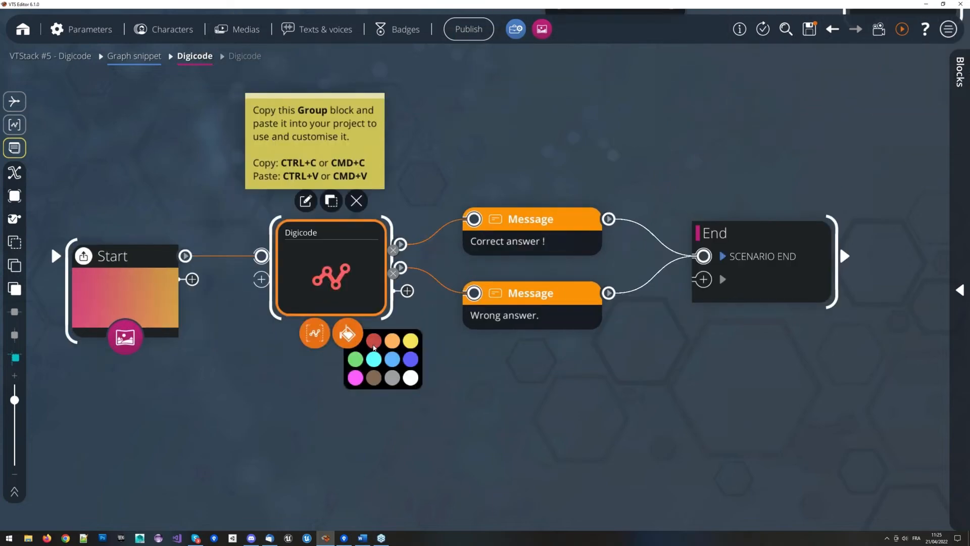
left_click_drag(442, 149, 416, 219)
- Open the note above the Digicode group, set its colour to orange and close it
double_click(334, 212)
left_click(371, 205)
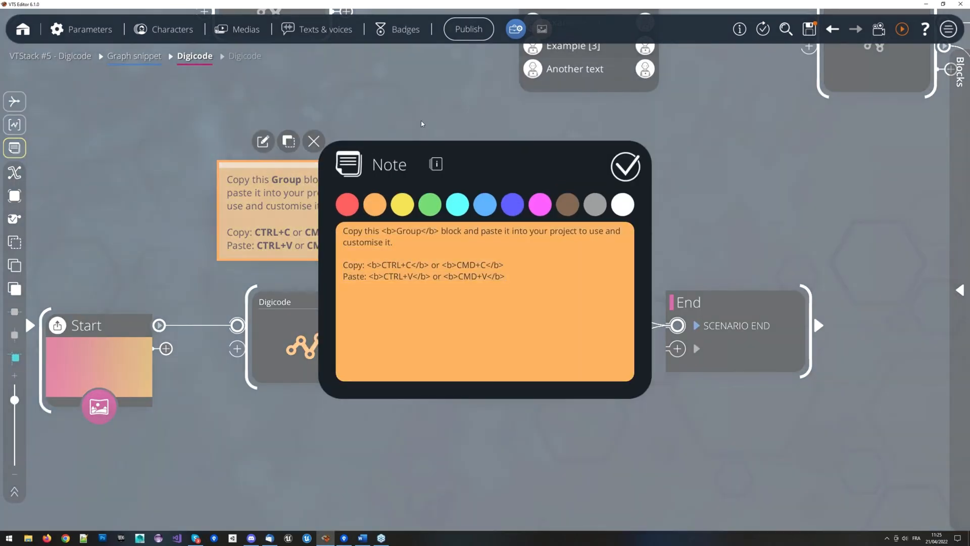
left_click(131, 165)
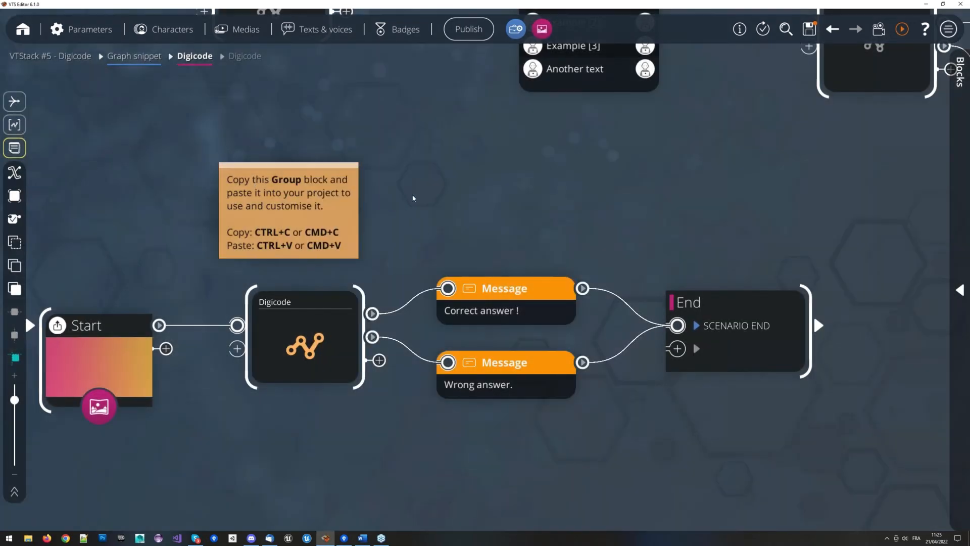
- Colour the links entering and leaving the "Correct answer !" message green
left_click_drag(422, 243, 403, 207)
scroll(417, 250, "up", 1)
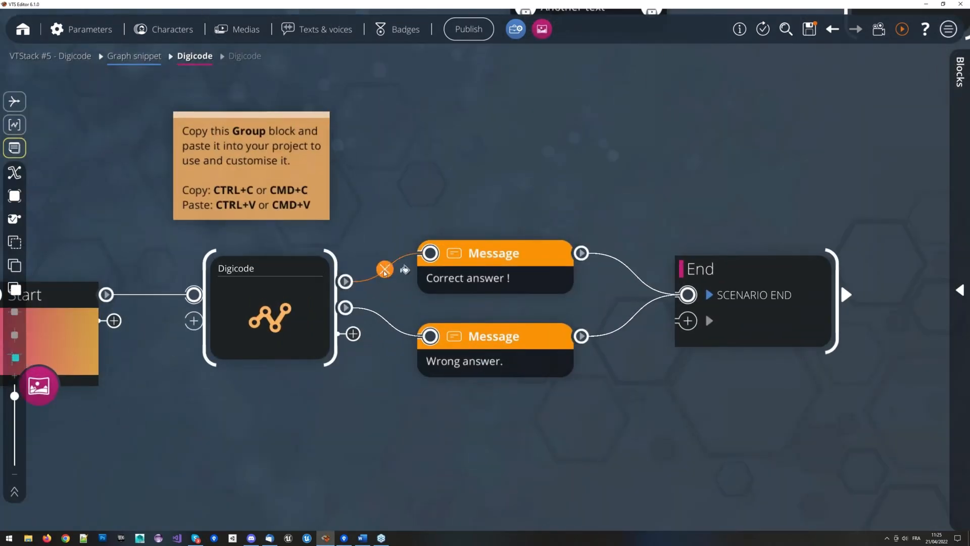
left_click(405, 270)
left_click(419, 282)
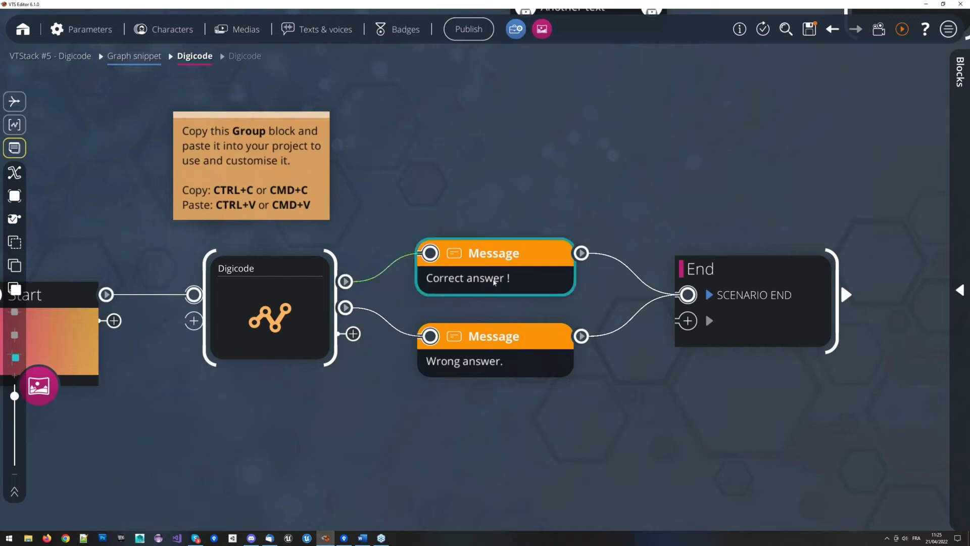
left_click(645, 268)
left_click(660, 281)
scroll(494, 247, "down", 4)
scroll(494, 247, "up", 4)
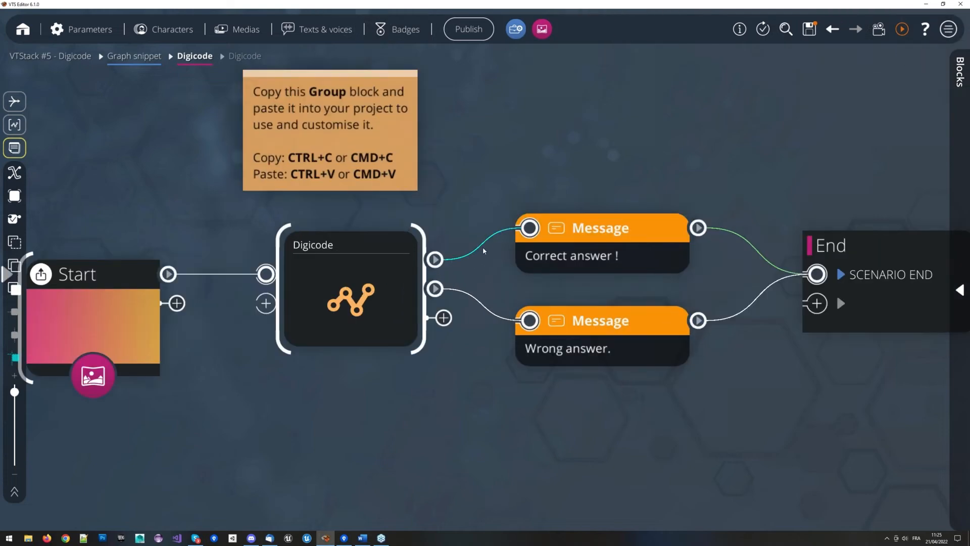
scroll(483, 249, "down", 2)
left_click_drag(450, 210, 339, 279)
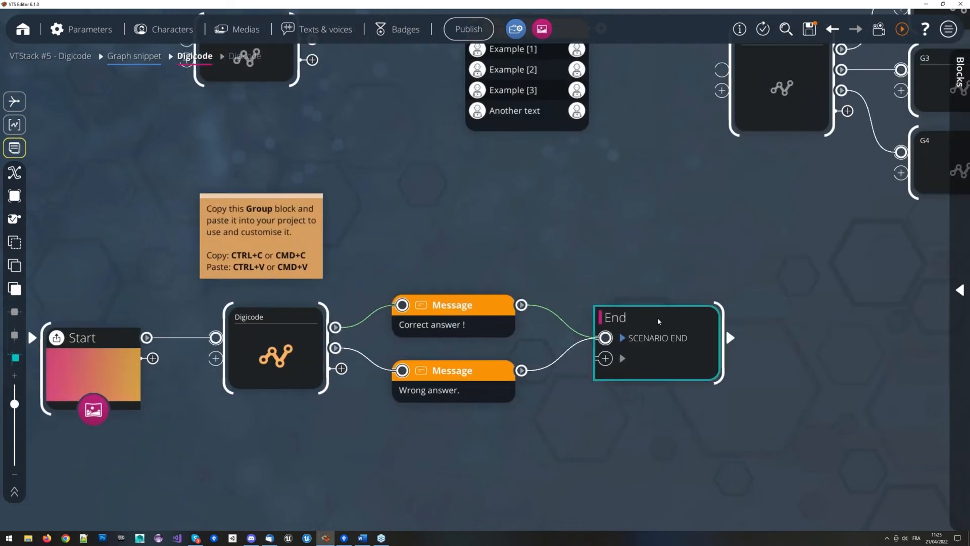
left_click_drag(544, 234, 602, 225)
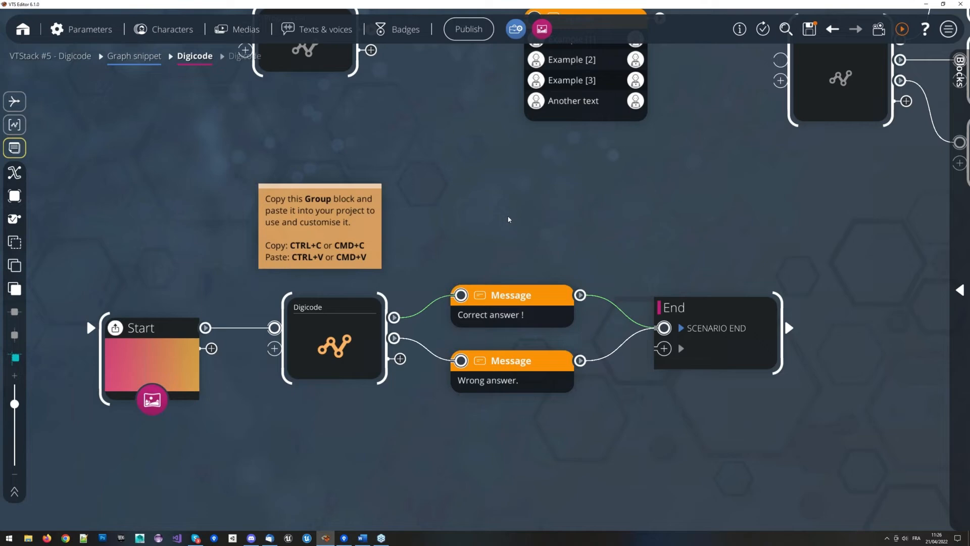
- Colour the link from the Digicode group to the "Wrong answer." message red
scroll(509, 222, "down", 1)
scroll(510, 229, "down", 2)
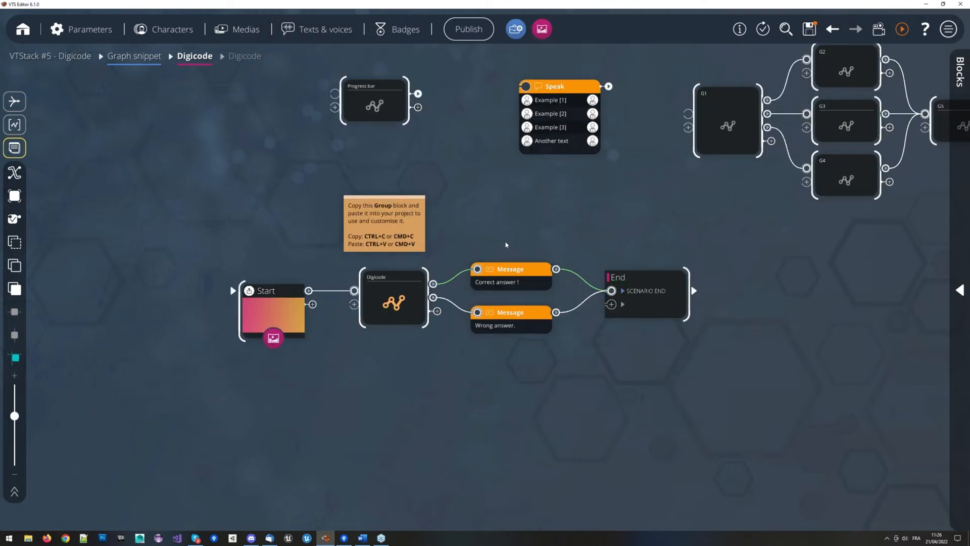
left_click(478, 313)
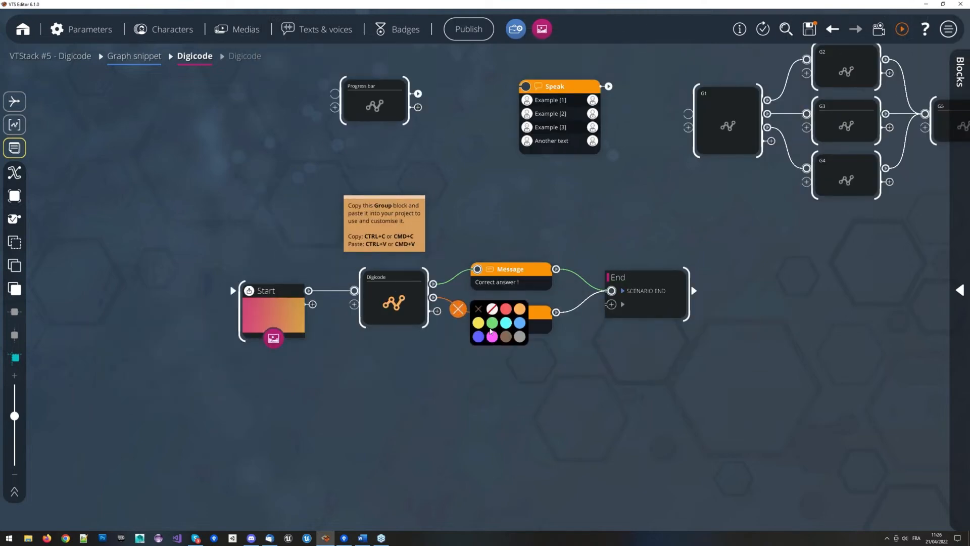
scroll(573, 236, "up", 2)
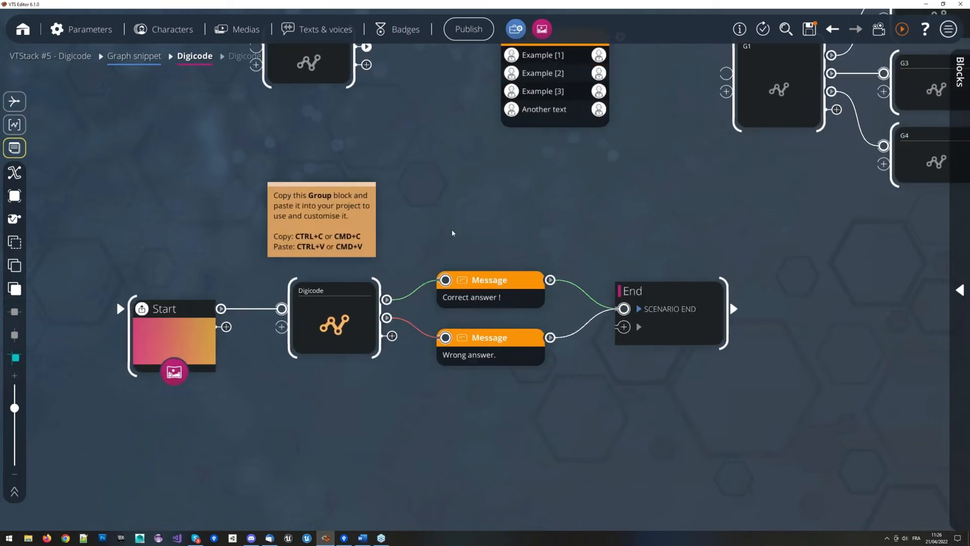
scroll(474, 264, "down", 3)
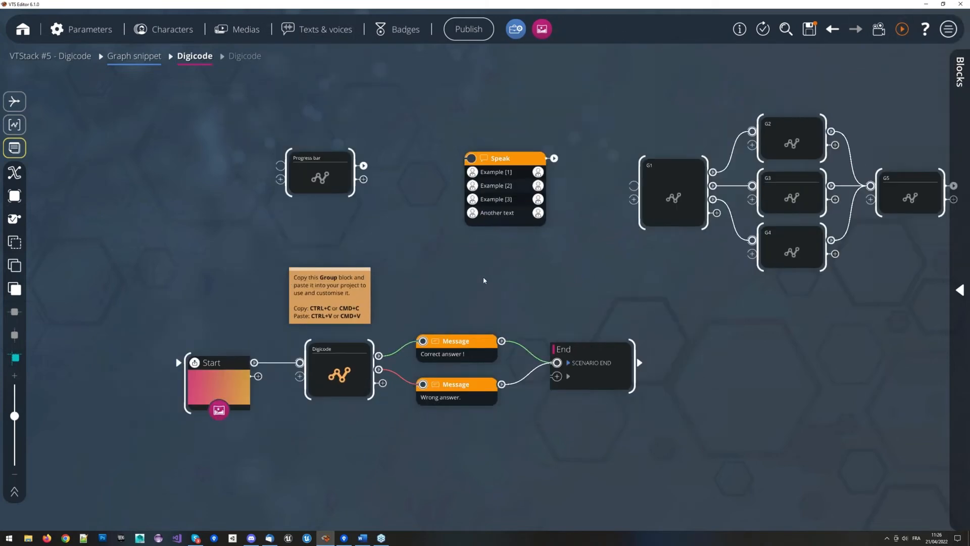
left_click_drag(403, 283, 414, 283)
scroll(419, 275, "down", 1)
scroll(420, 281, "up", 1)
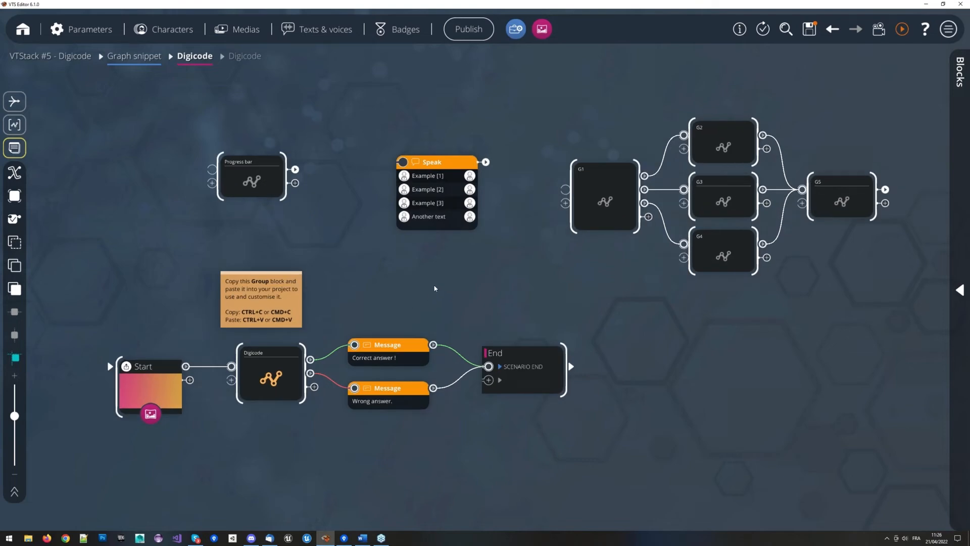
left_click_drag(438, 288, 460, 252)
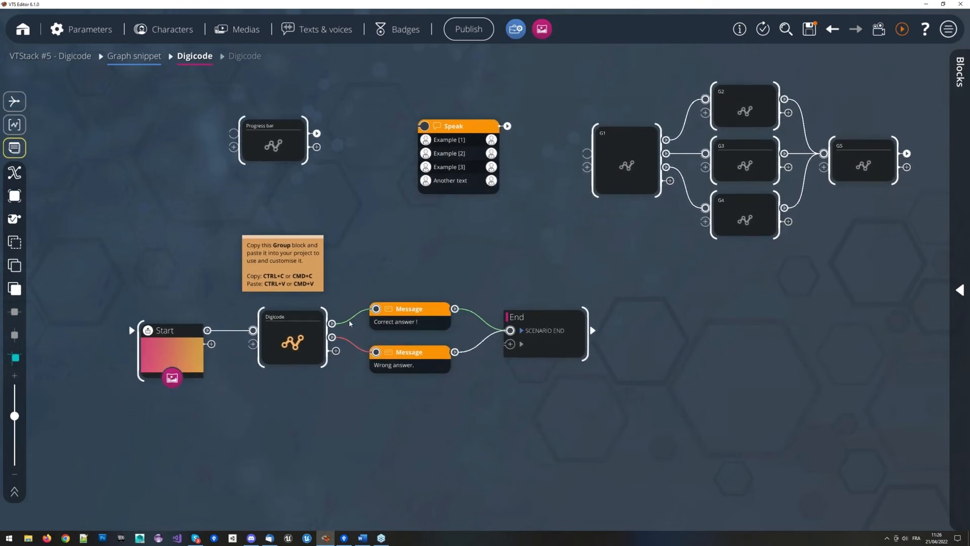
scroll(350, 323, "up", 2)
left_click_drag(385, 296, 406, 314)
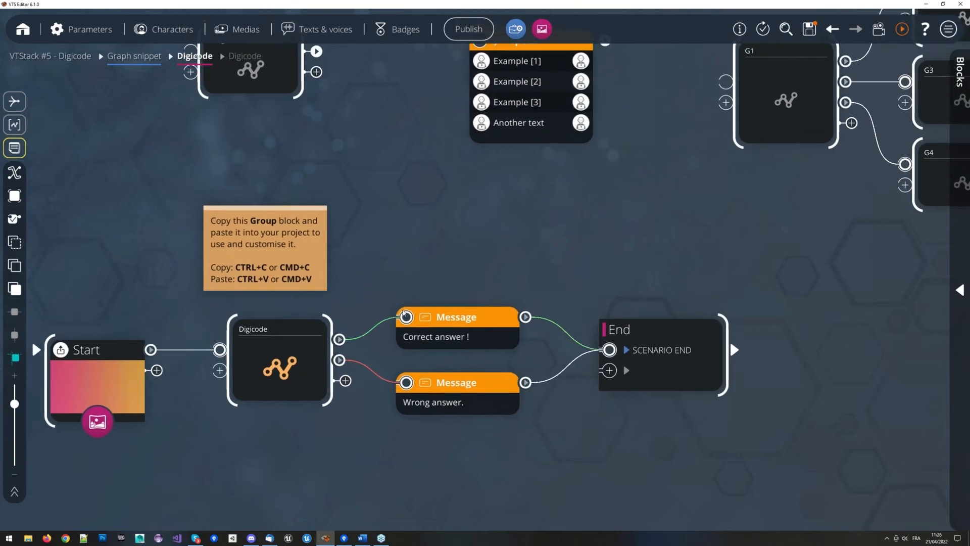
scroll(411, 295, "down", 3)
scroll(388, 290, "up", 2)
scroll(387, 290, "down", 3)
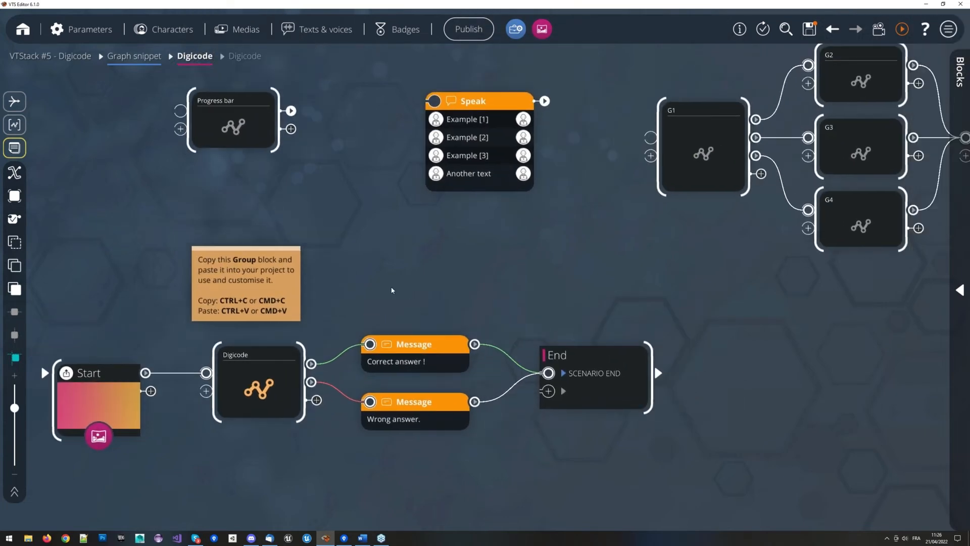
scroll(426, 271, "up", 2)
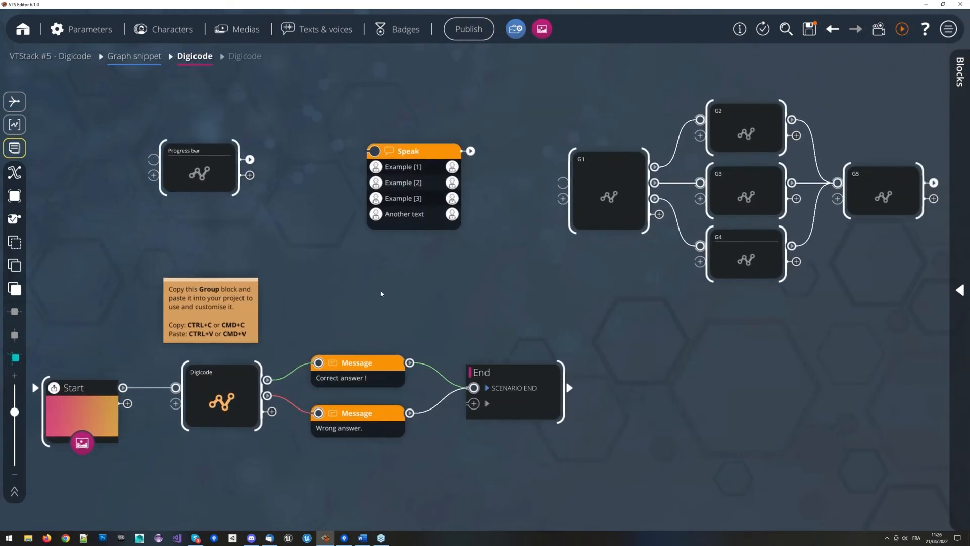
scroll(384, 292, "down", 2)
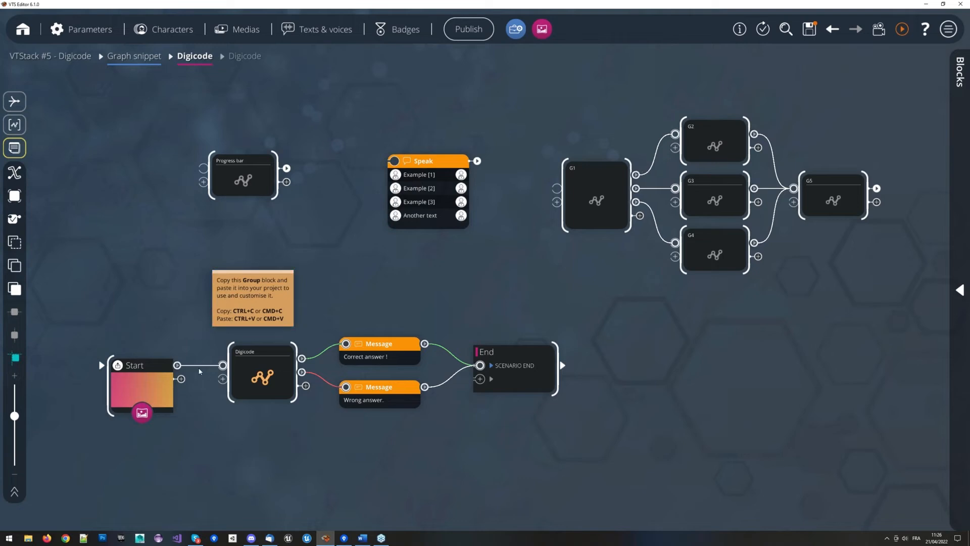
left_click_drag(477, 296, 496, 290)
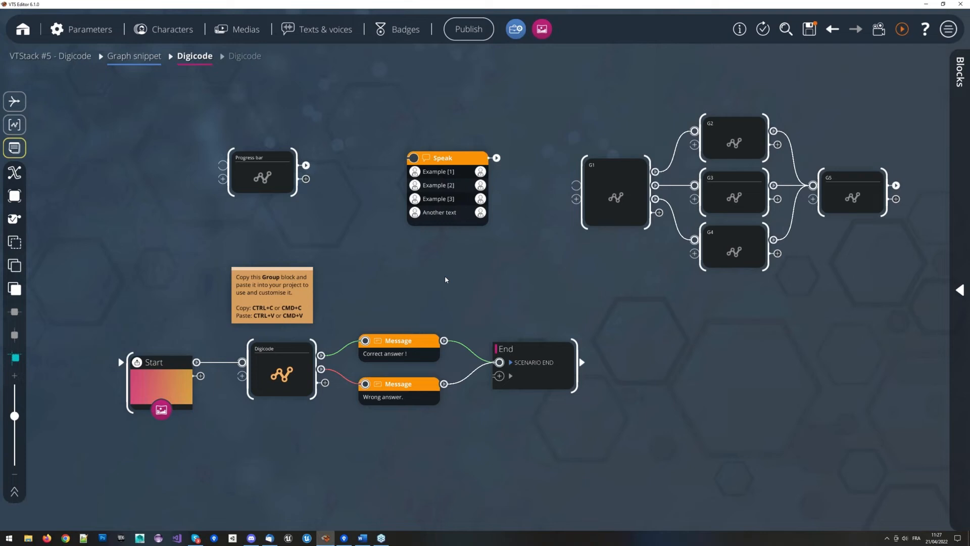
left_click_drag(455, 285, 440, 301)
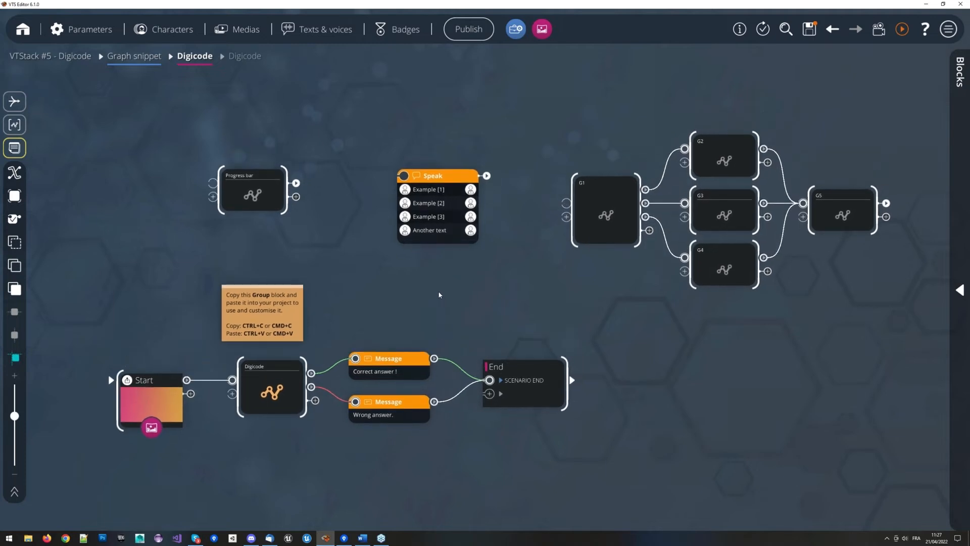
left_click_drag(484, 333, 500, 227)
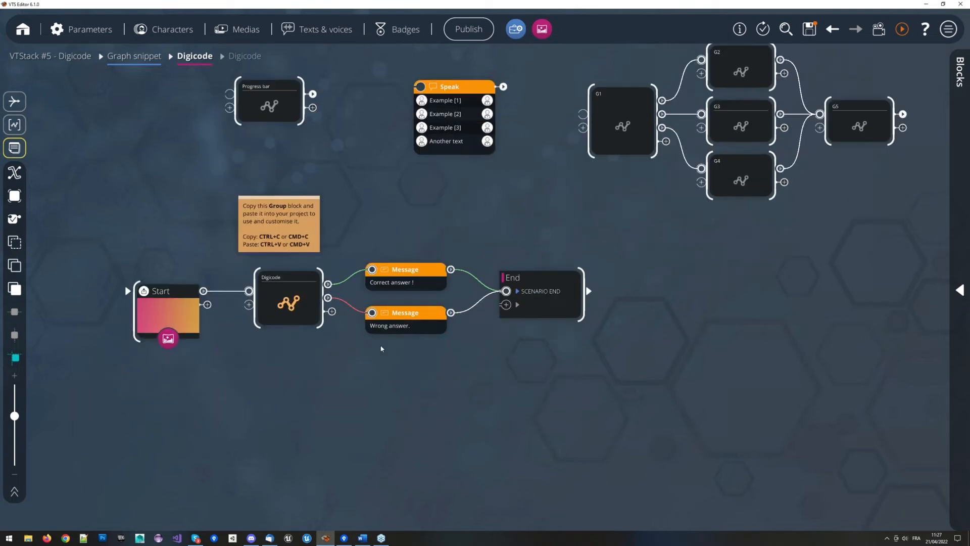
- Attach the note "Note attached to the block" below the "Wrong answer." message and copy its text
scroll(381, 348, "up", 3)
left_click(475, 331)
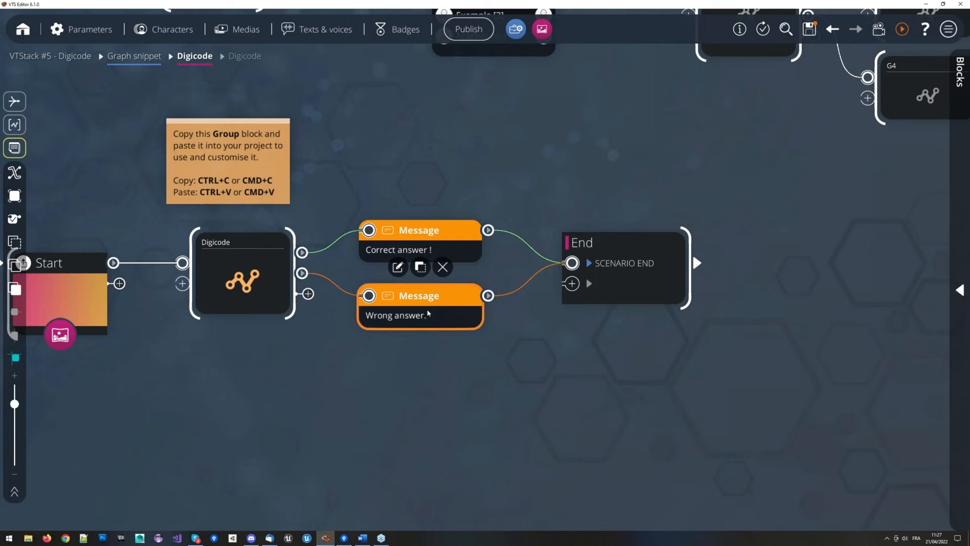
left_click(429, 313)
type("Note attached to the block")
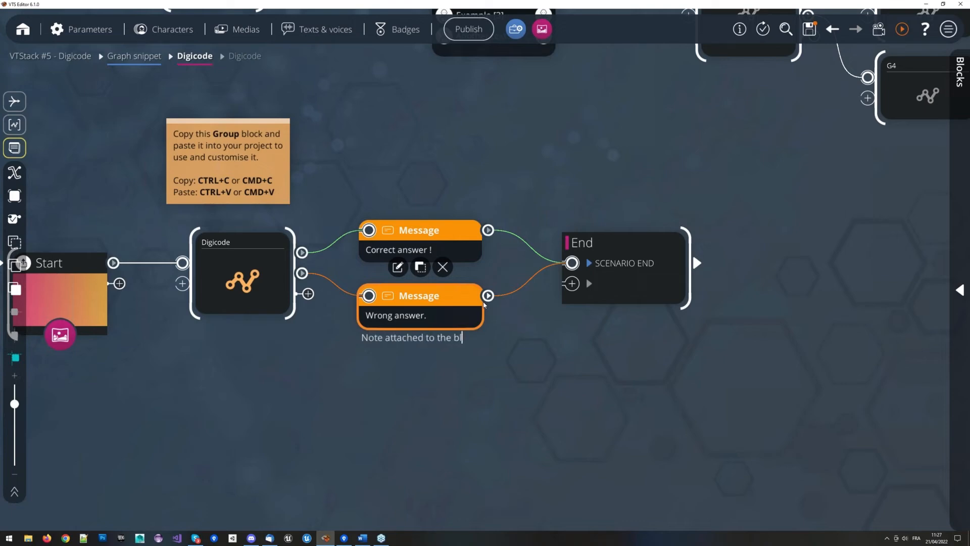
key("ctrl+a")
key("ctrl+c")
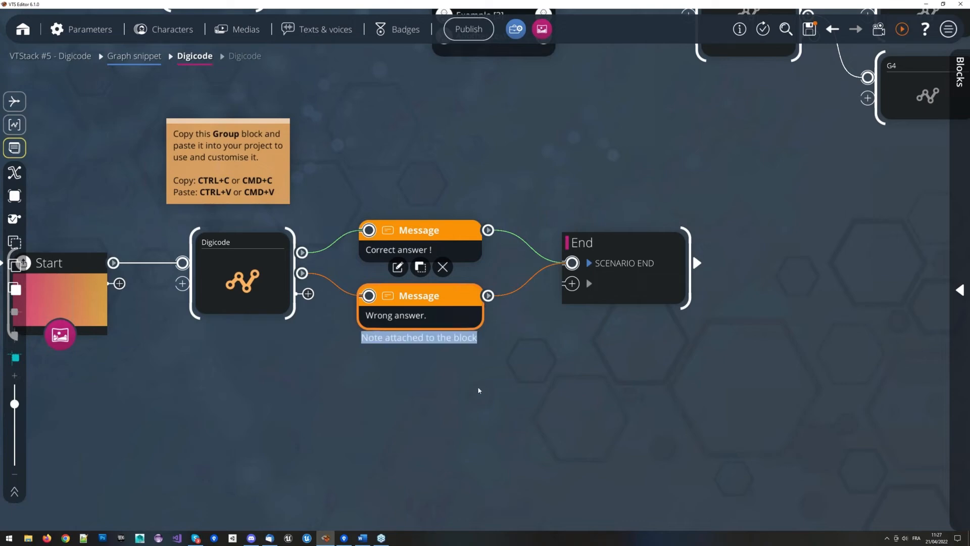
- Lengthen the note under the "Wrong answer." message by pasting its text repeatedly, and finish editing
scroll(480, 390, "down", 2)
left_click_drag(484, 393, 476, 288)
left_click(447, 247)
key("ctrl+v")
key("ctrl+v")
key("ctrl+v")
key("ctrl+v")
key("ctrl+v")
key("ctrl+v")
key("ctrl+a")
key("ctrl+c")
key("ctrl+v")
key("ctrl+v")
key("ctrl+v")
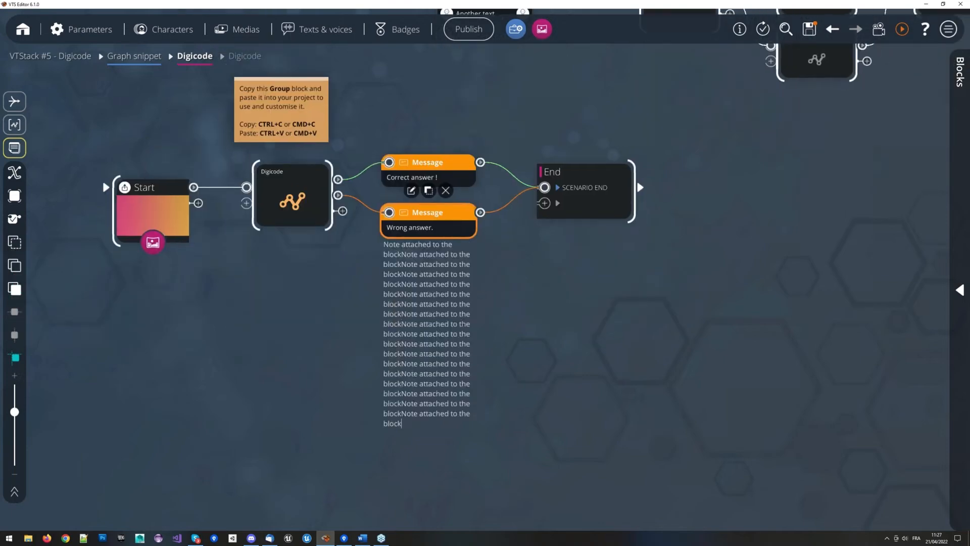
key("ctrl+v")
key("ctrl+v")
left_click(606, 342)
scroll(609, 341, "down", 2)
scroll(580, 322, "down", 2)
left_click(477, 288)
scroll(597, 332, "up", 4)
left_click(541, 329)
scroll(541, 328, "down", 1)
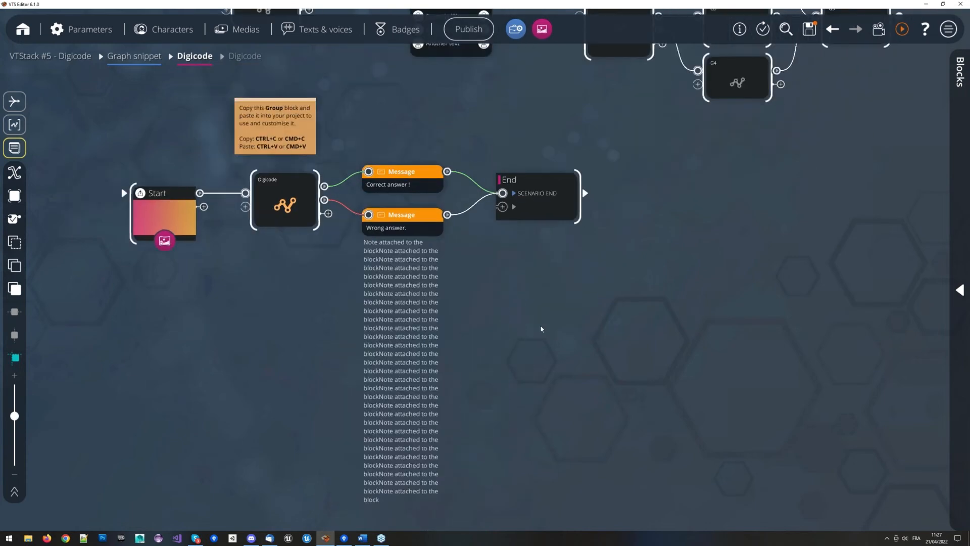
scroll(540, 329, "down", 1)
- Delete part of the long note's text and multiply the remaining text by copying and pasting it
left_click(418, 297)
left_click(416, 274)
left_click_drag(416, 273, 457, 464)
key("BackSpace")
left_click_drag(422, 274, 377, 232)
left_click(416, 273)
key("ctrl+a")
key("ctrl+c")
key("ctrl+v")
key("ctrl+v")
key("ctrl+v")
key("ctrl+v")
left_click(490, 277)
- Remove the whole note text from below the "Wrong answer." message
left_click(430, 279)
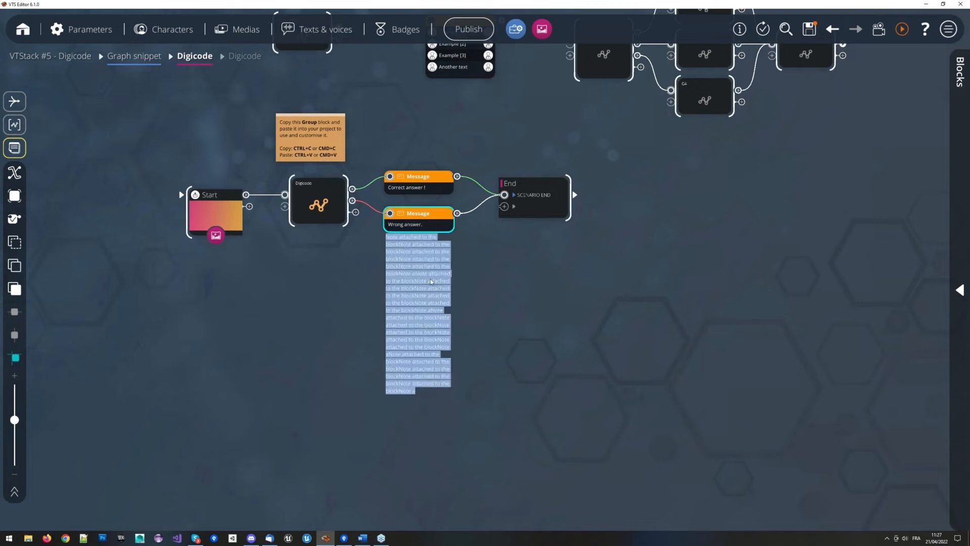
key("BackSpace")
left_click_drag(525, 321, 554, 418)
scroll(481, 343, "up", 3)
left_click_drag(480, 342, 506, 379)
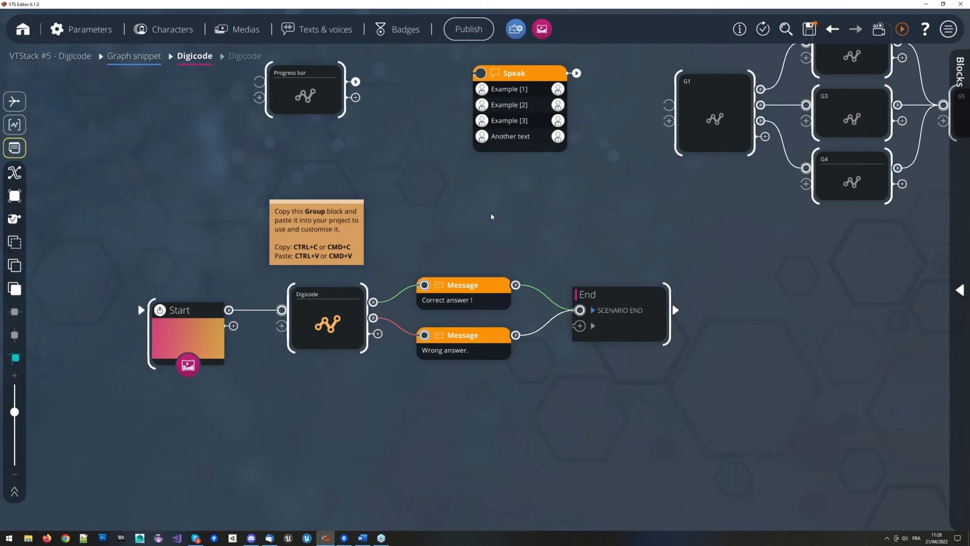
- Open the Speak block with the example replies for editing
key("space")
key("space")
left_click_drag(494, 313, 445, 460)
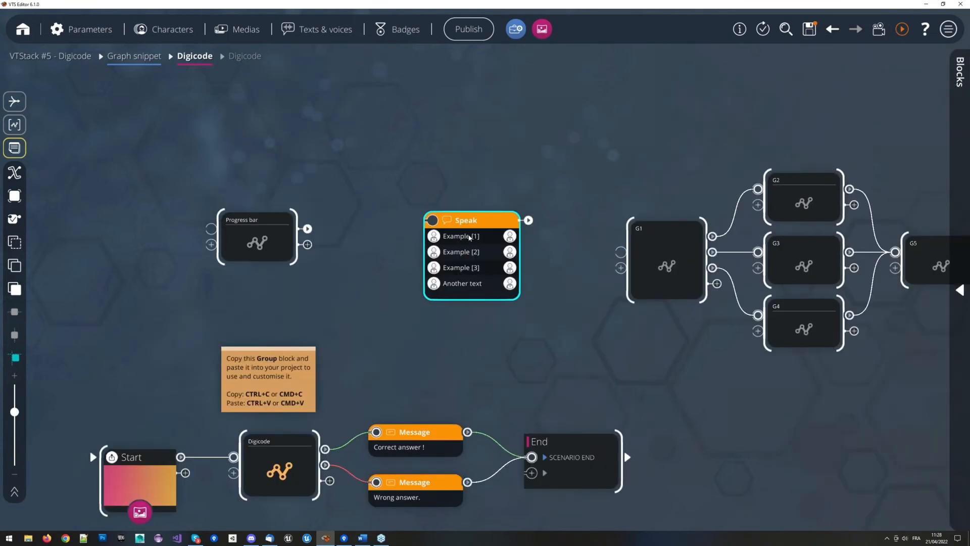
double_click(475, 251)
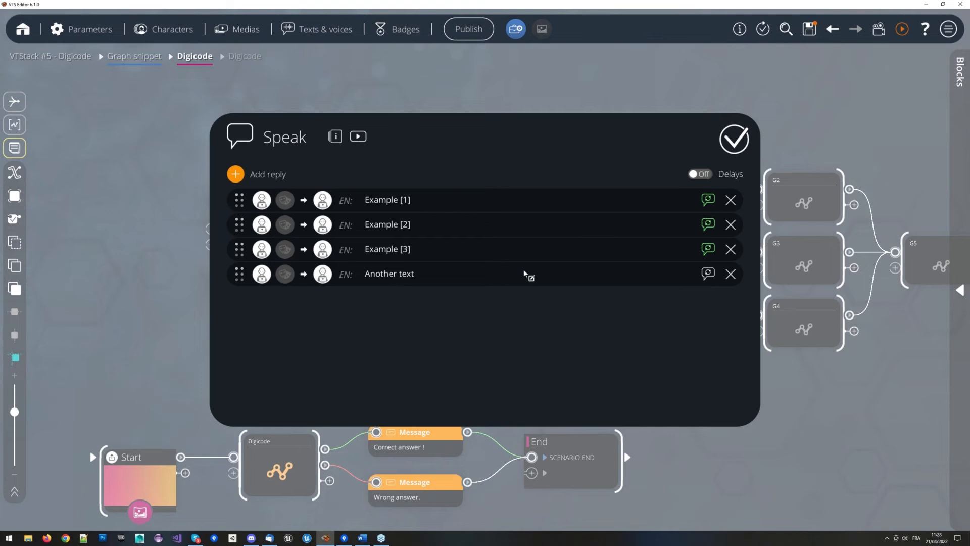
- Add empty replies below "Another text" in the Speak block and delete them
left_click(480, 298)
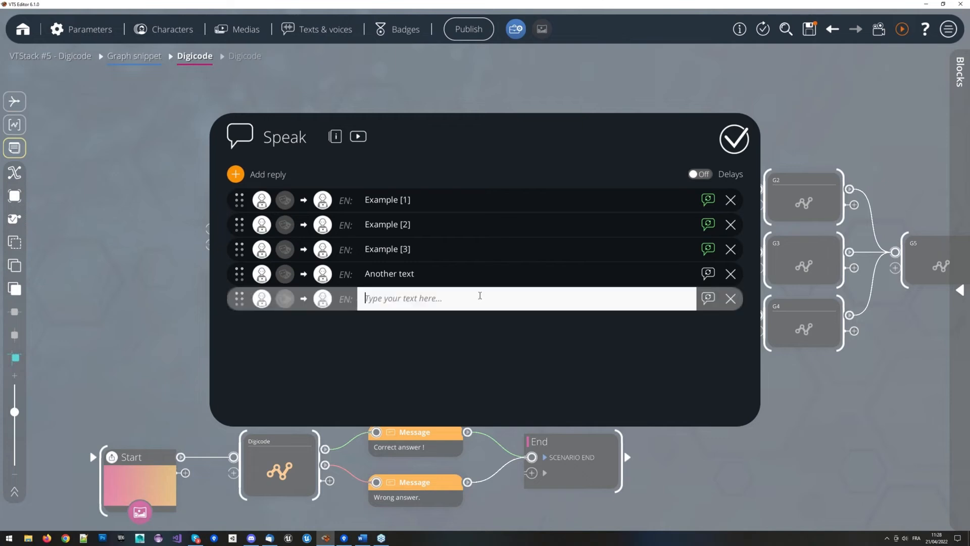
left_click(483, 345)
left_click(483, 345)
left_click(730, 298)
left_click(731, 298)
left_click(731, 300)
- Extend the fourth reply to "Another textazloaazme" and add a reply "test test" followed by an empty one
left_click(516, 274)
type("azloaazme")
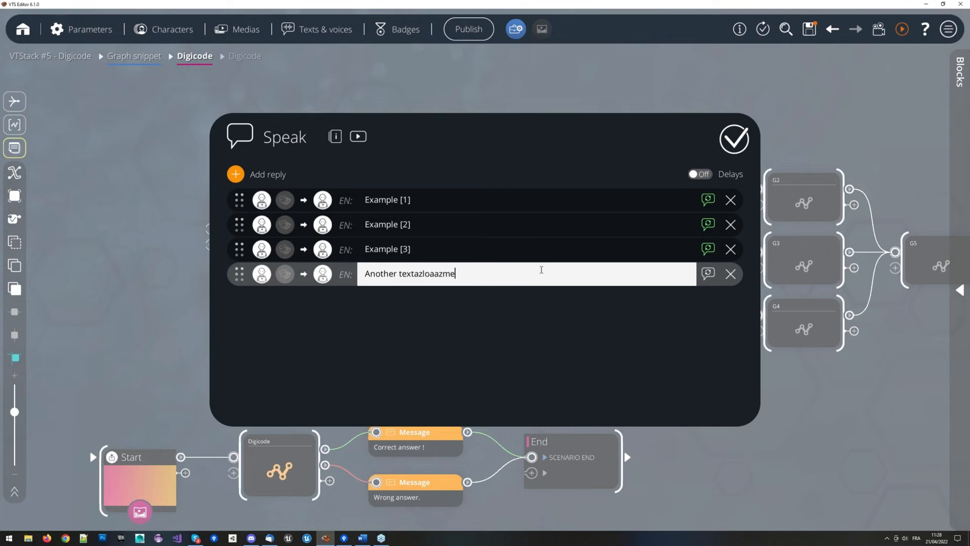
key("Return")
type("test")
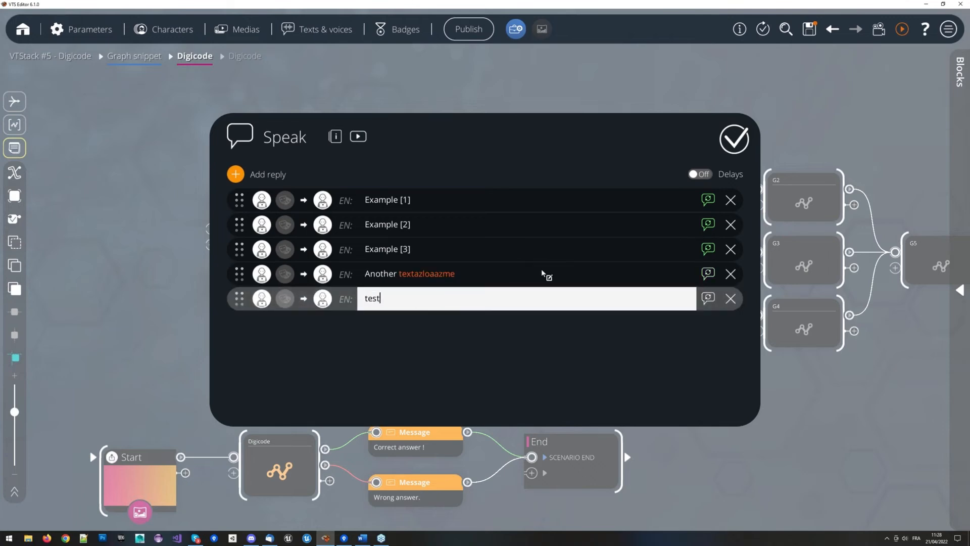
type(" test")
key("shift+Return")
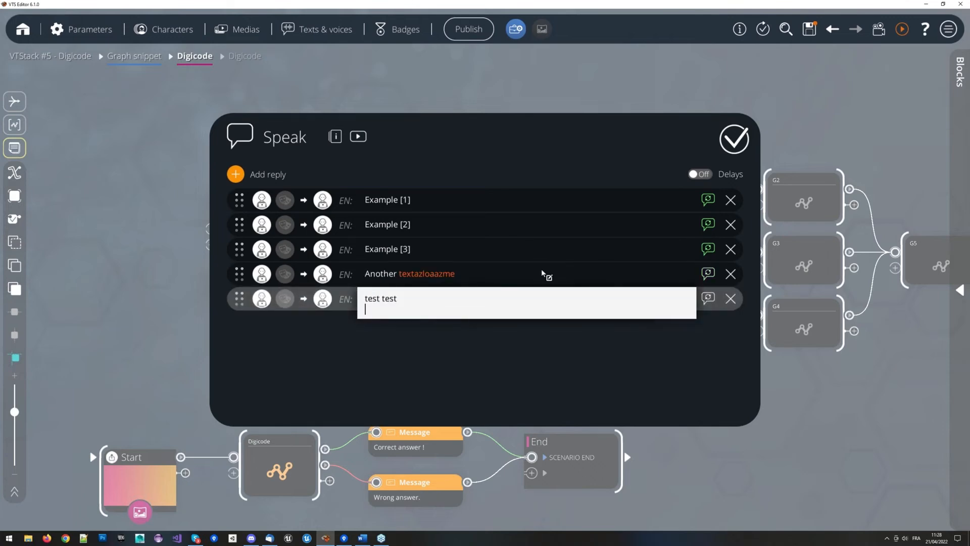
key("BackSpace")
key("Return")
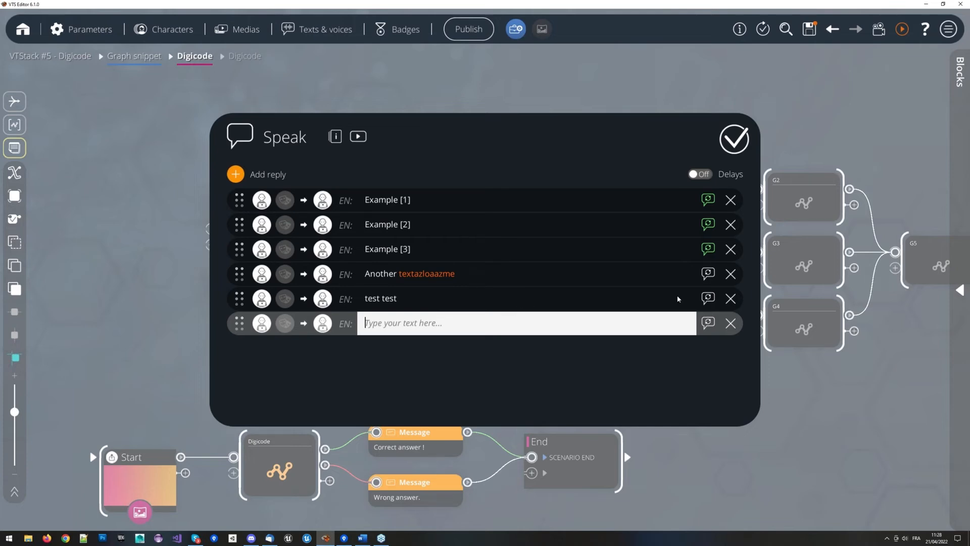
- Delete the three replies below "Example [3]" and close the Speak block
left_click(731, 274)
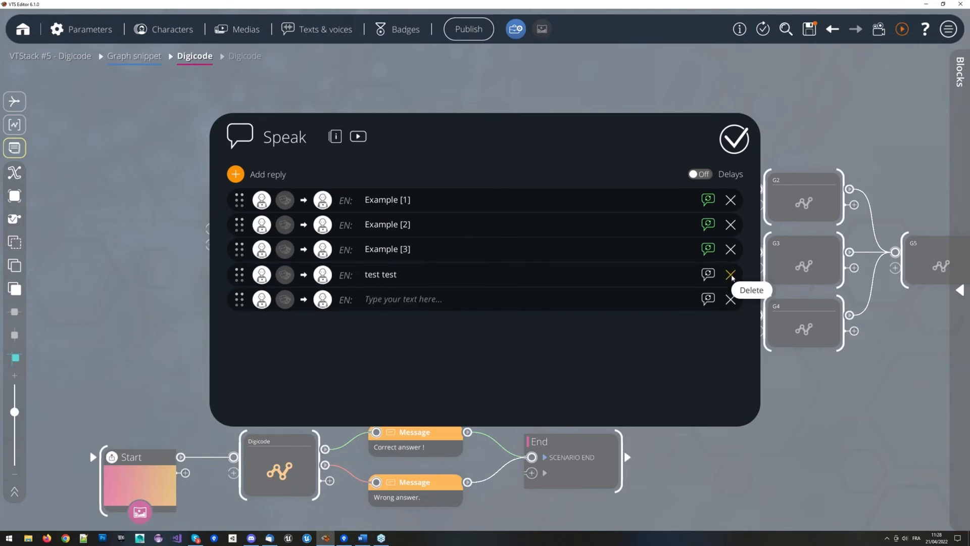
left_click(731, 274)
left_click(731, 274)
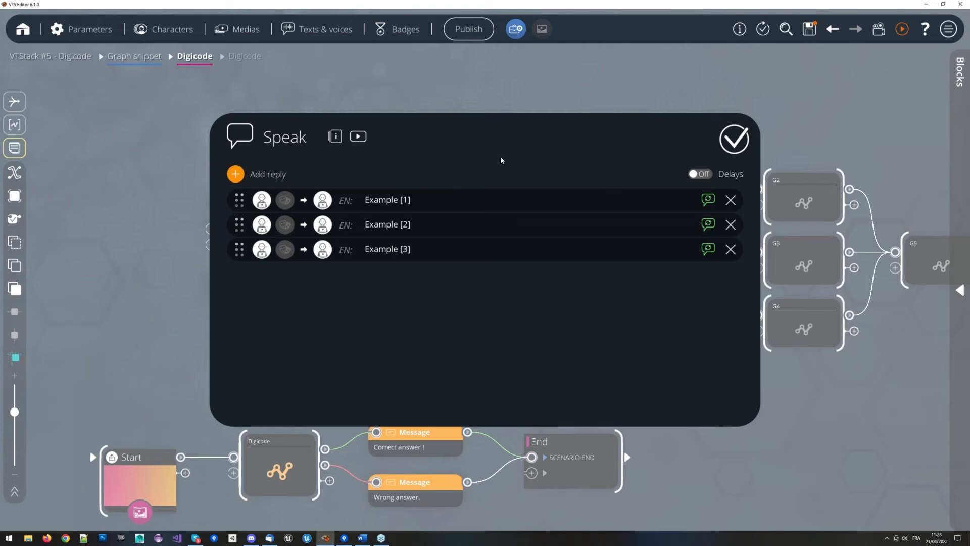
left_click(510, 96)
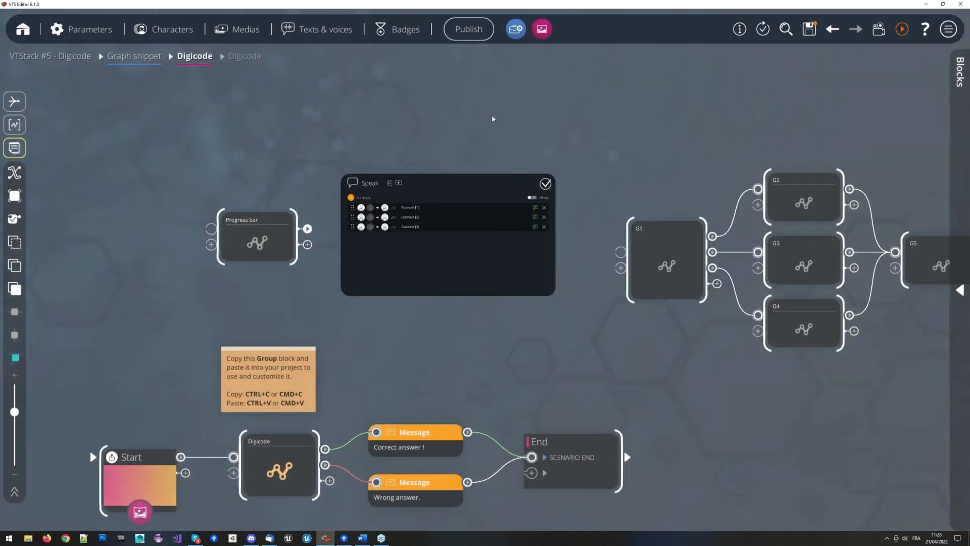
- Reopen the Speak block to view its replies and close it again
left_click_drag(381, 121, 376, 180)
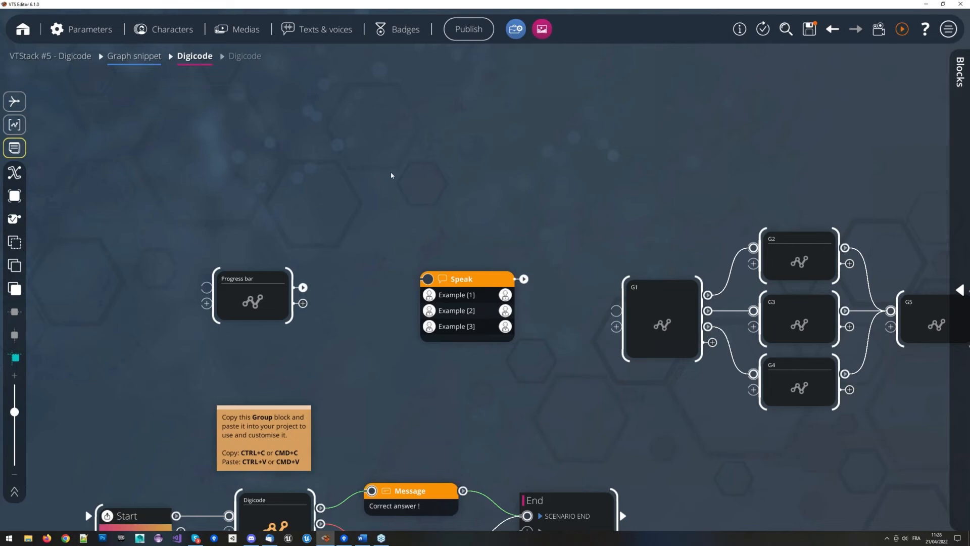
double_click(475, 321)
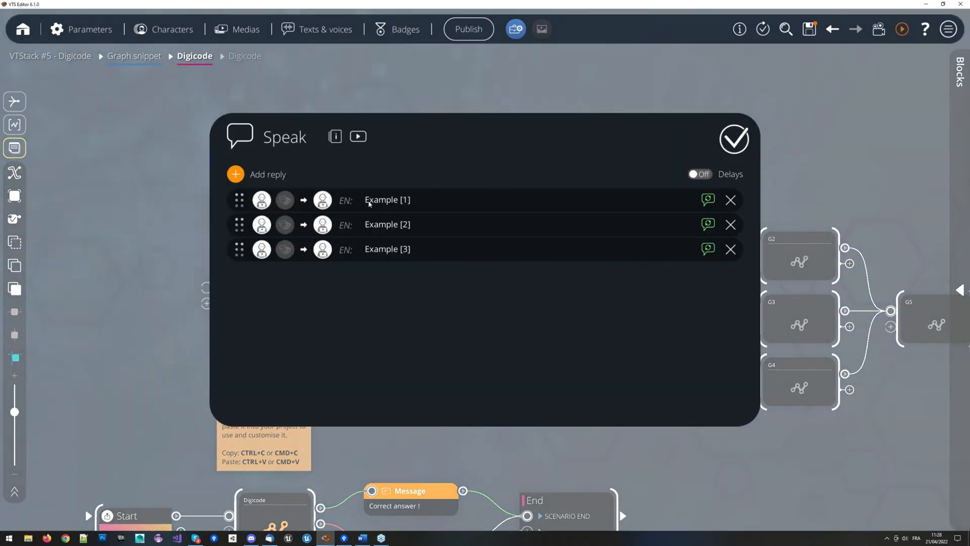
key("Escape")
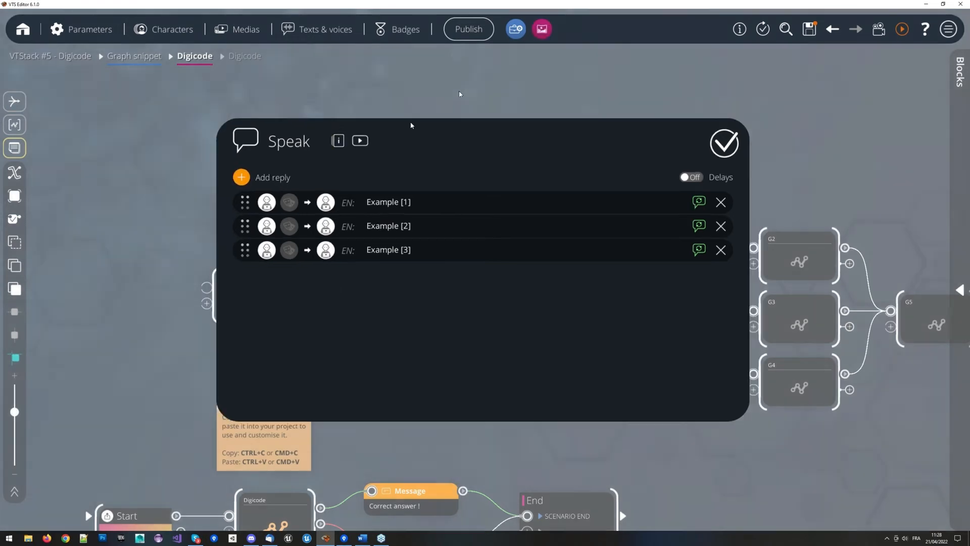
- Create a Variables block in the empty area above the Speak block by quick block creation
key("space")
type("va")
left_click(395, 123)
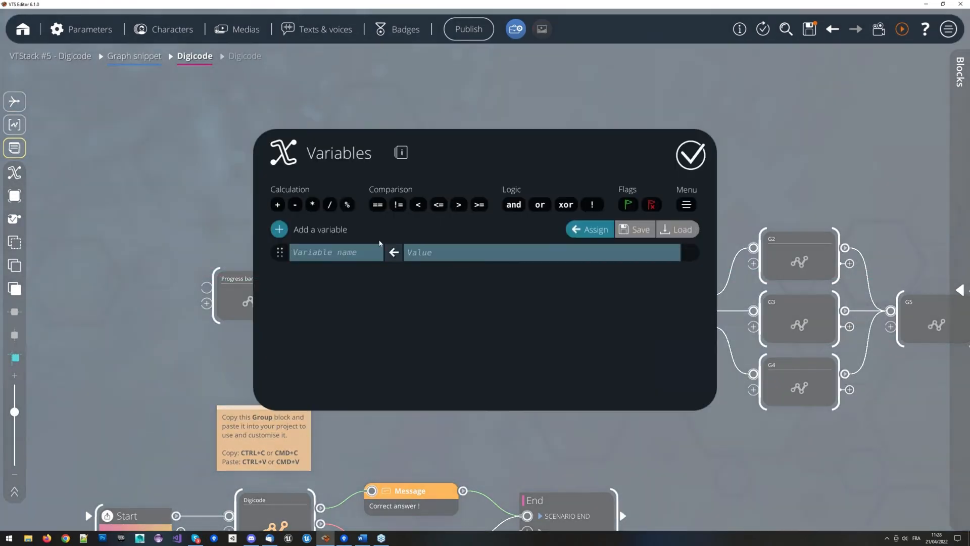
- Add four more empty variable rows to the Variables block
left_click(441, 289)
left_click(442, 291)
left_click(440, 353)
left_click(439, 357)
left_click(446, 372)
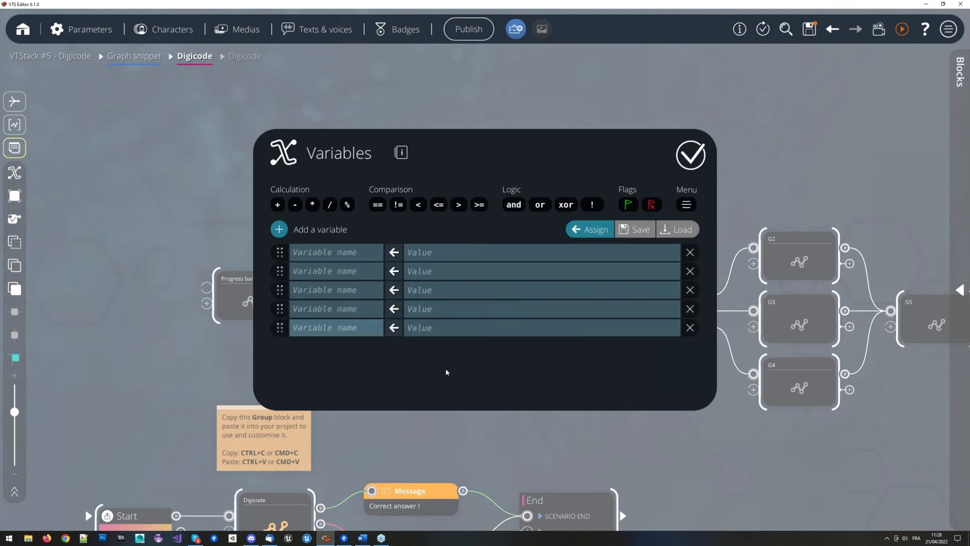
- Close the Variables block and delete it from the graph
left_click(760, 180)
left_click(614, 198)
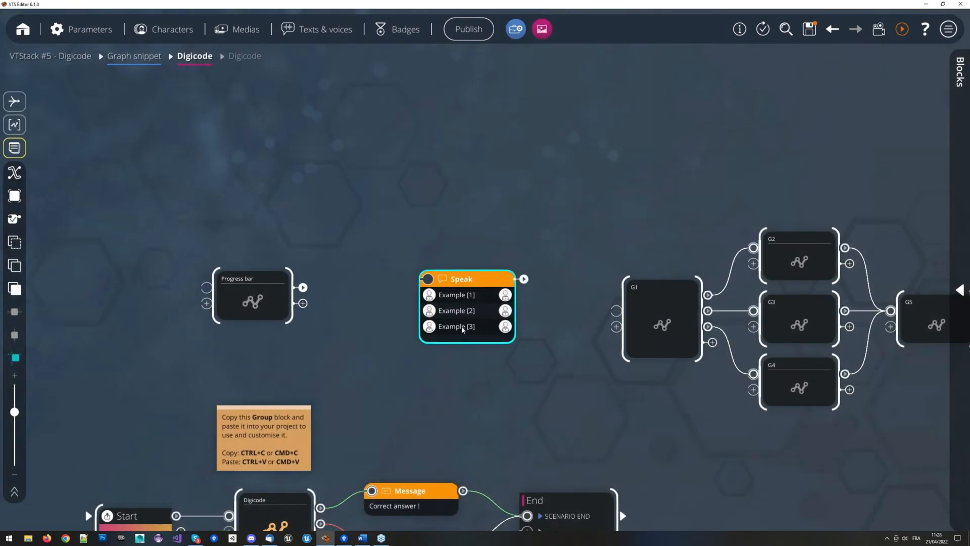
- Open the Speak block with the three Example replies and turn on its Delays option
double_click(461, 324)
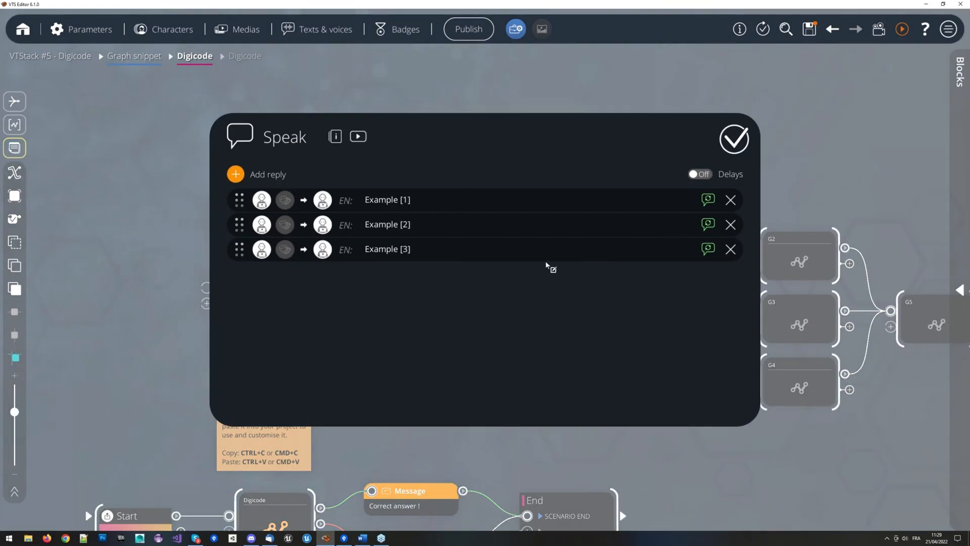
left_click(699, 174)
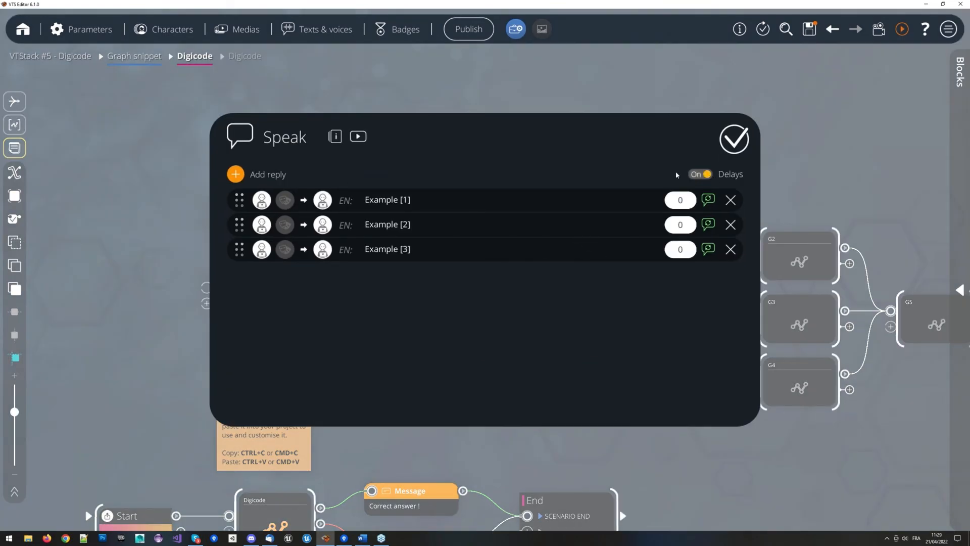
mouse_move(702, 175)
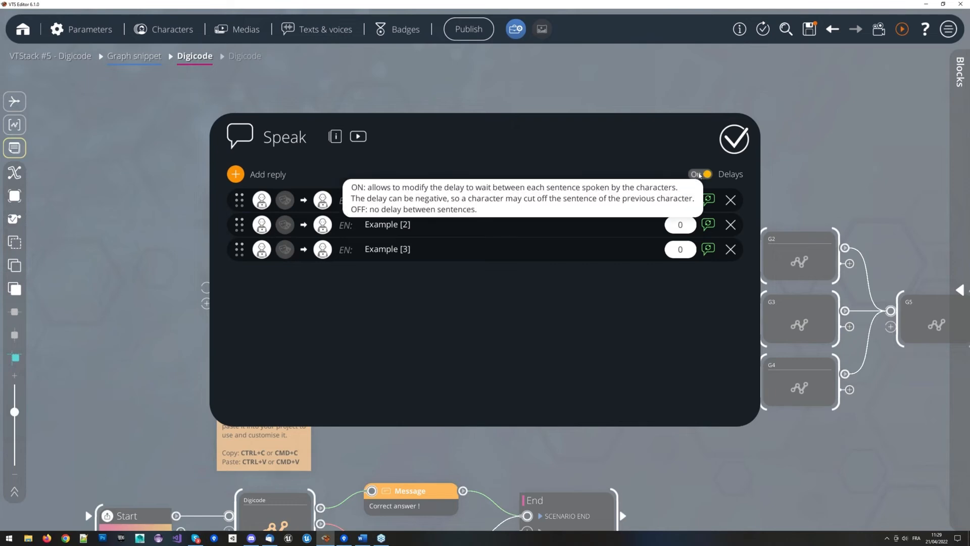
- Set the delay of the "Example [1]" reply to 0.5 and close the Speak block
left_click(685, 201)
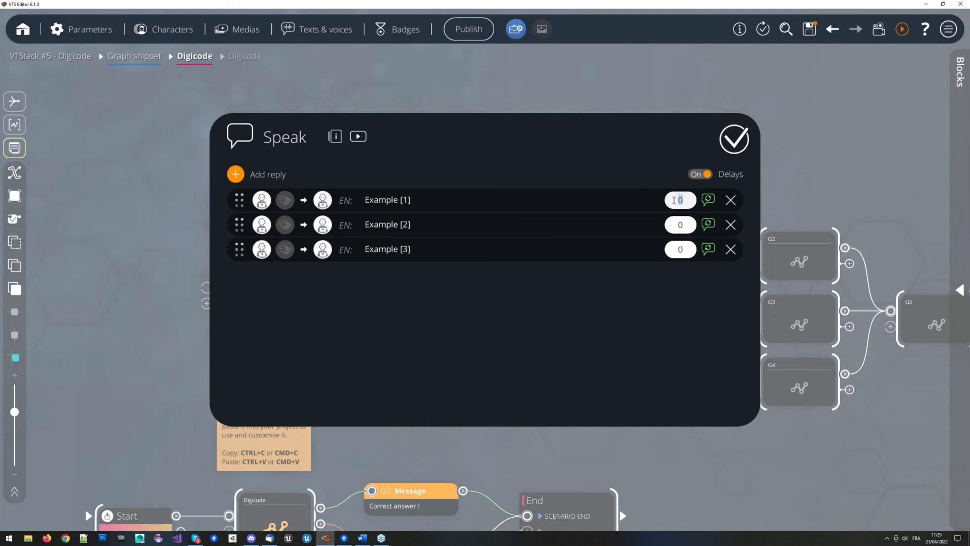
left_click(422, 203)
left_click(422, 222)
left_click(645, 280)
left_click(683, 201)
type("1")
left_click_drag(685, 200, 665, 200)
type("0.5")
key("Return")
- Split the Speak block after "Example [1]" and move the block with the remaining replies farther to the right
left_click_drag(331, 215, 329, 213)
scroll(330, 213, "up", 2)
left_click_drag(459, 235, 500, 285)
left_click(359, 262, "alt")
left_click_drag(357, 270, 643, 250)
- Insert a Wait block of 0.5 s between the two Speak blocks by quick block creation
key("space")
type("att")
key("ctrl+a")
type("wa")
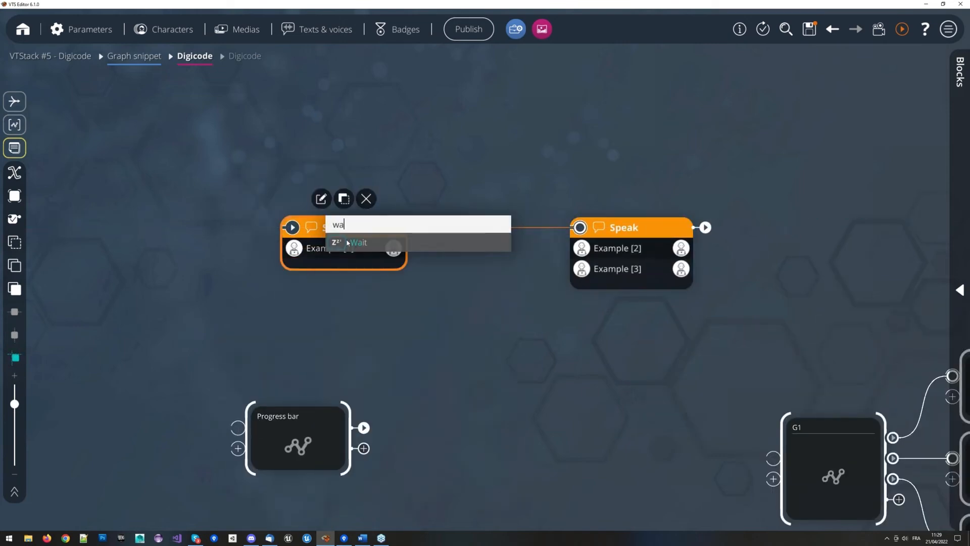
left_click(410, 242)
left_click_drag(500, 245, 473, 245)
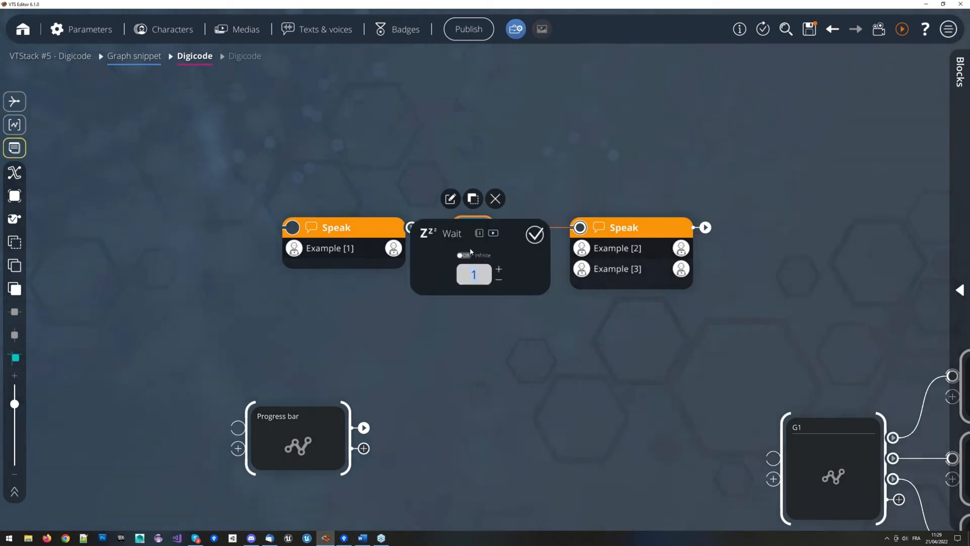
type("0.5")
left_click(524, 185)
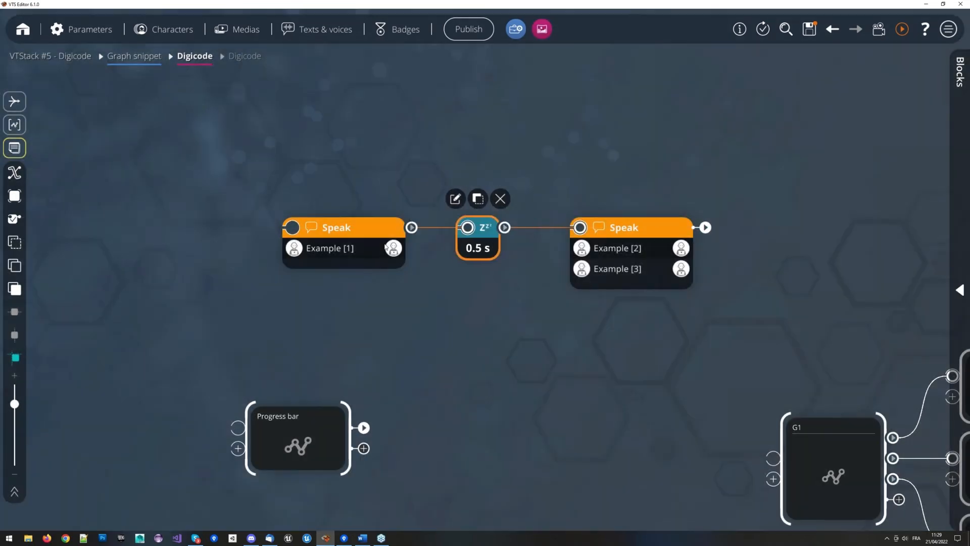
- Delete the Wait block and merge the second Speak block back into the first
left_click_drag(375, 154, 695, 291)
left_click(285, 252)
left_click(477, 247)
left_click(503, 199)
left_click_drag(603, 252, 353, 252)
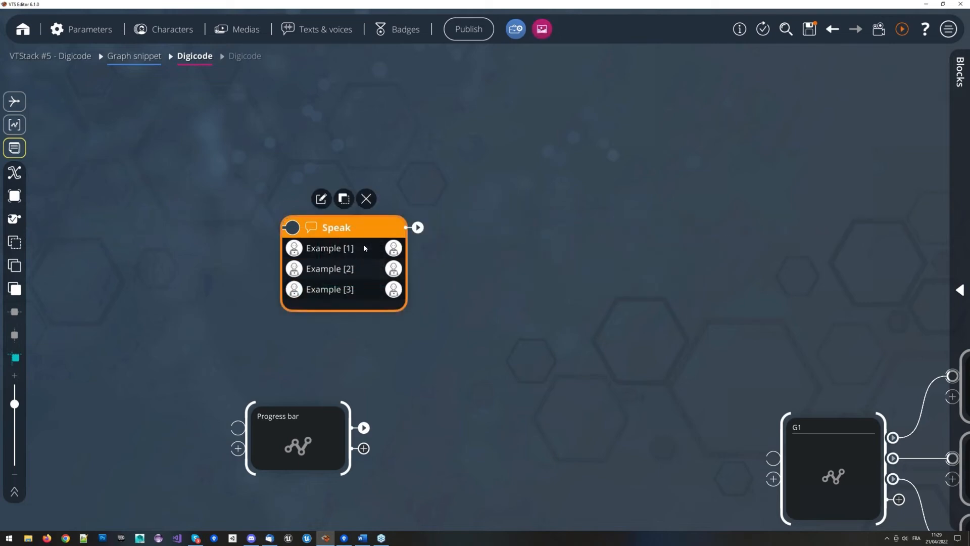
- Reopen the merged Speak block and set the "Example [1]" delay to -0.5
double_click(382, 242)
left_click(683, 201)
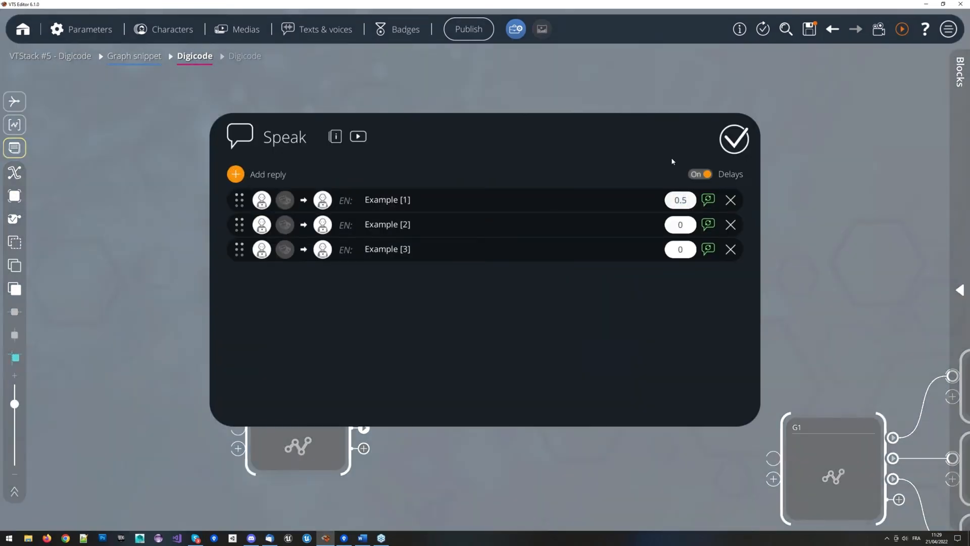
left_click(674, 199)
type("-")
left_click(420, 223)
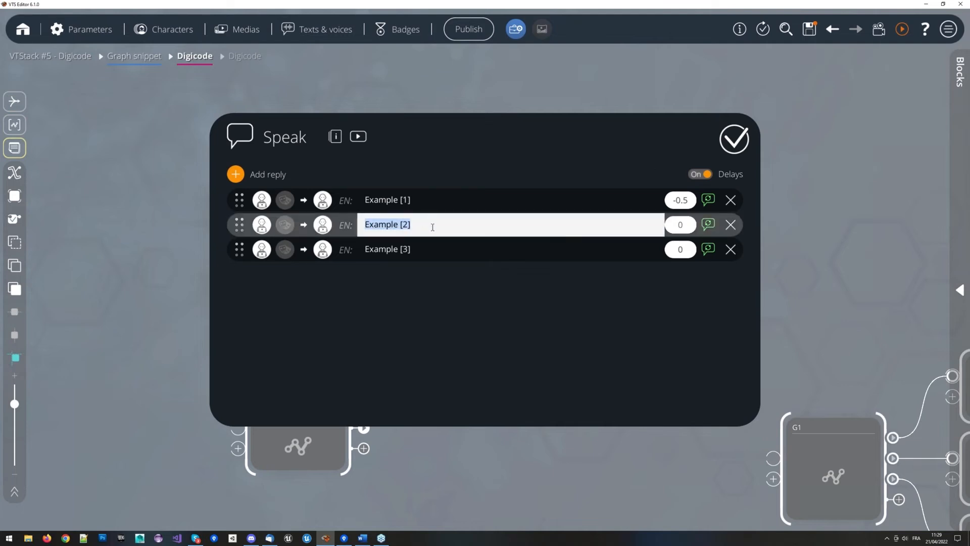
left_click(432, 227)
left_click(689, 199)
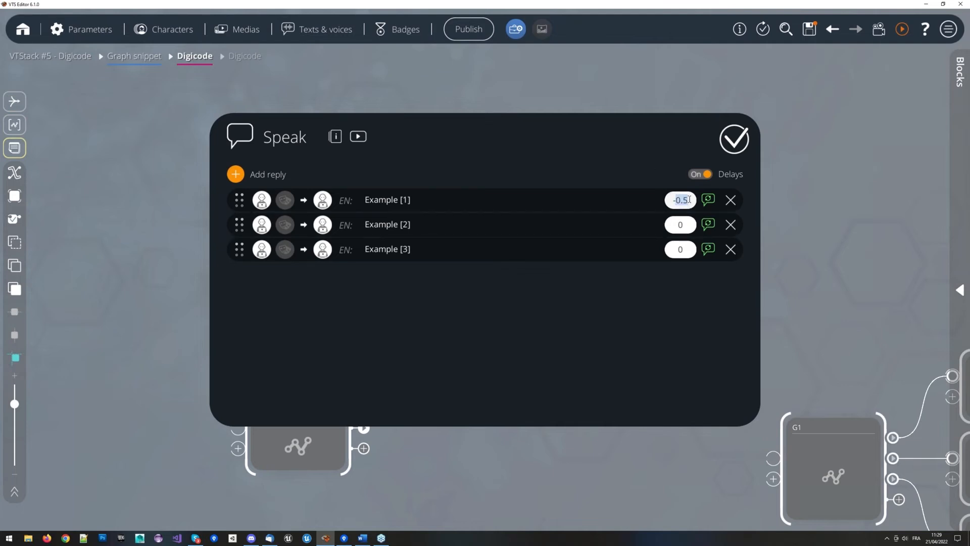
left_click(468, 228)
left_click(454, 204)
left_click(445, 204)
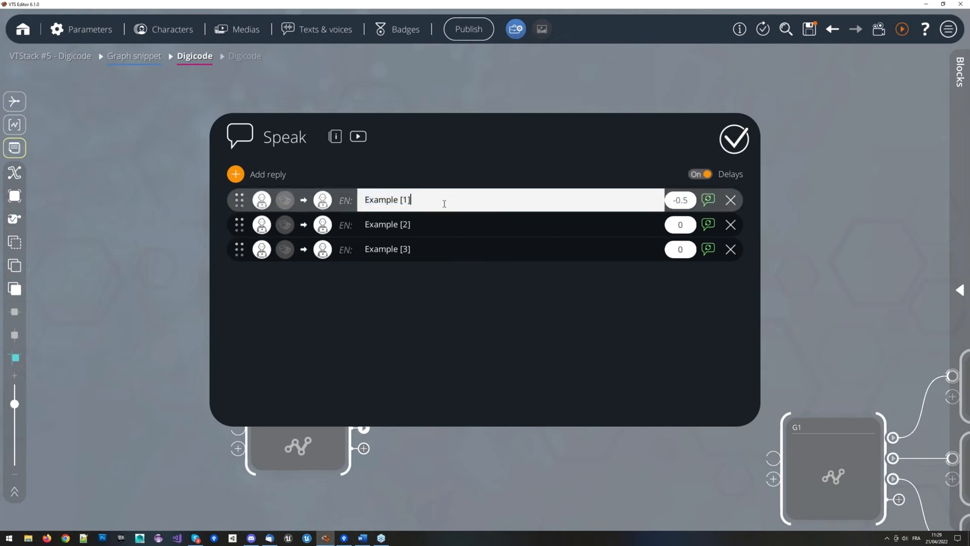
left_click_drag(448, 201, 354, 204)
- Assign a different speaker to the "Example [2]" reply
left_click(268, 227)
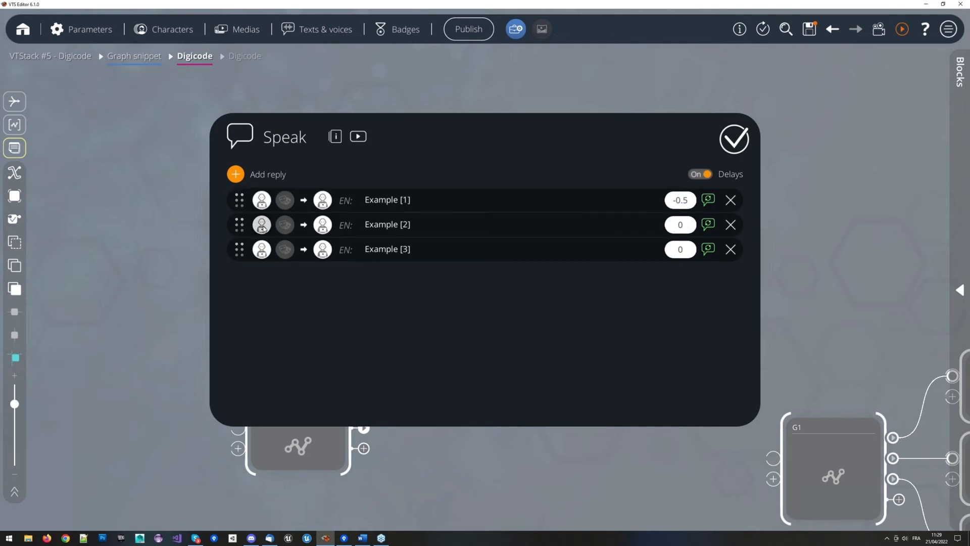
left_click(384, 265)
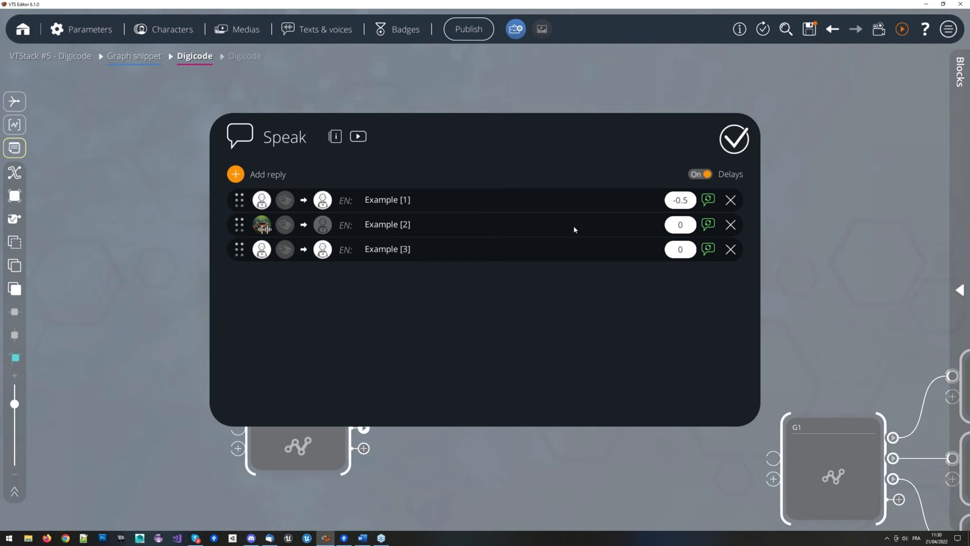
- Set the delay of the "Example [1]" reply to 1
double_click(687, 201)
left_click_drag(689, 200, 672, 202)
type("11")
key("BackSpace")
left_click(680, 226)
left_click(680, 250)
- Toggle the Delays option, leave it off and close the Speak block
left_click(653, 168)
left_click(706, 173)
left_click(704, 175)
left_click(704, 175)
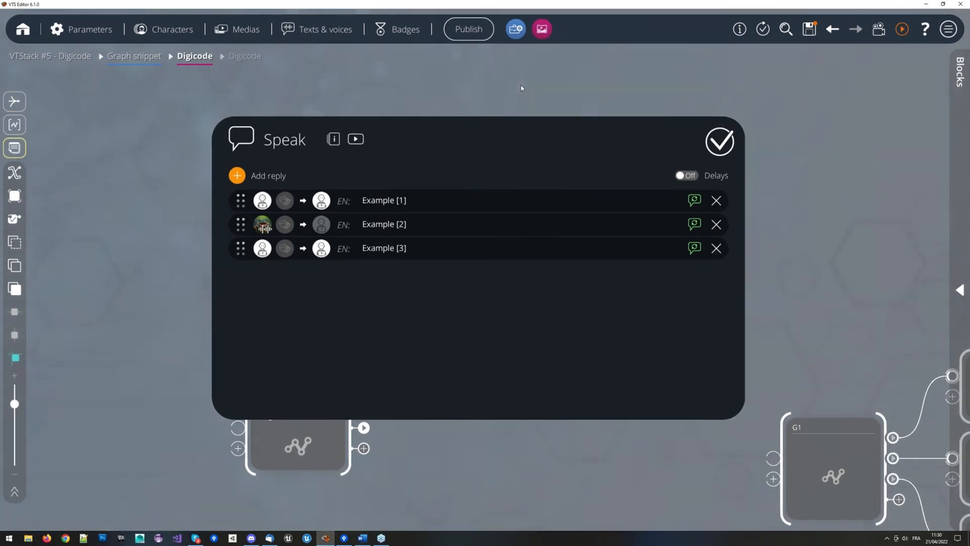
left_click(520, 86)
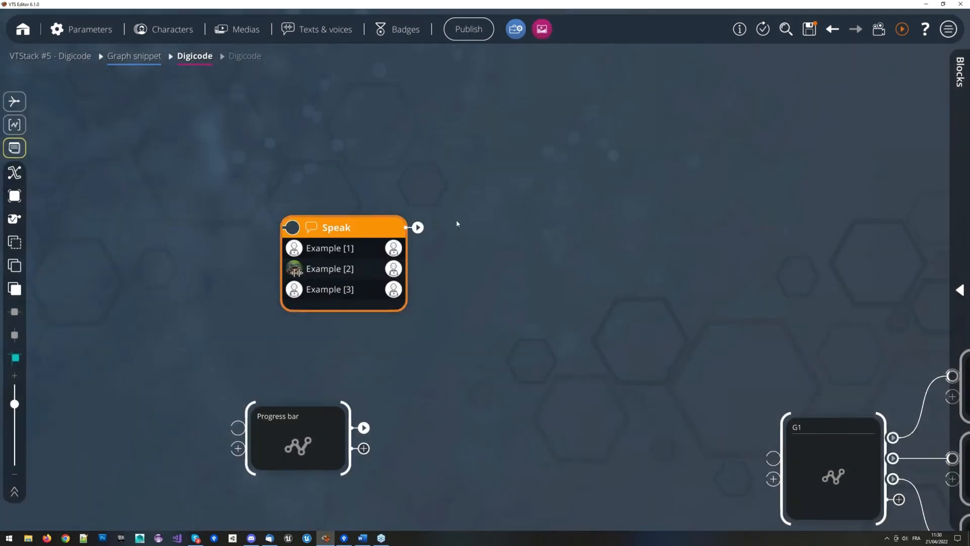
- Delete the Speak block and create a Clickable zones block to the right of the Progress bar group by quick block creation
left_click(366, 197)
scroll(451, 250, "down", 3)
left_click_drag(450, 250, 488, 240)
key("space")
type("zon")
key("Return")
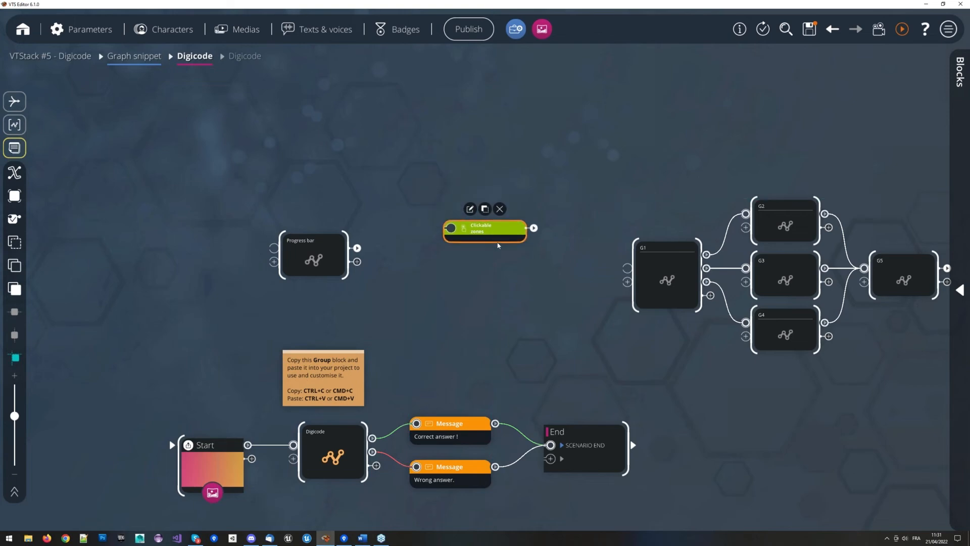
- Open the Clickable zones block and add a new zone named "test"
double_click(488, 236)
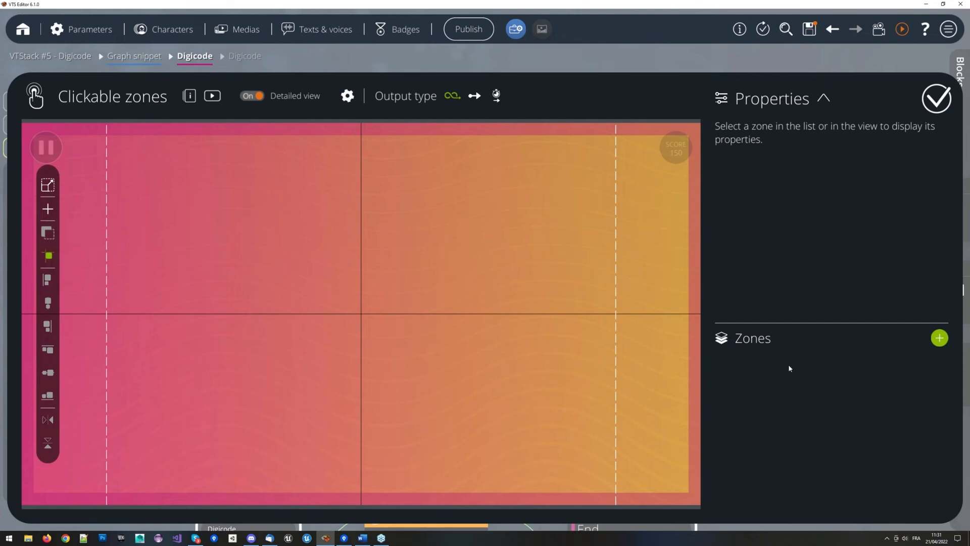
left_click(938, 338)
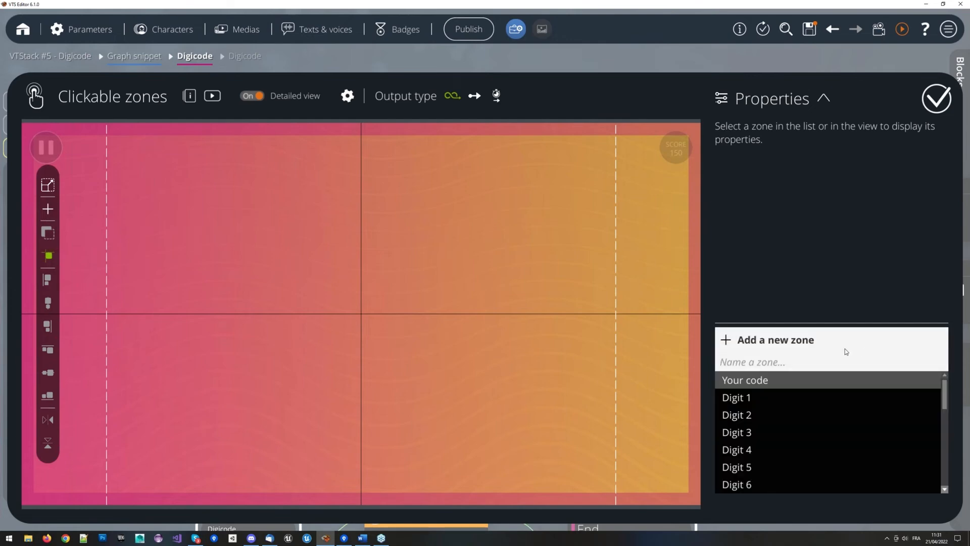
type("test")
left_click(762, 384)
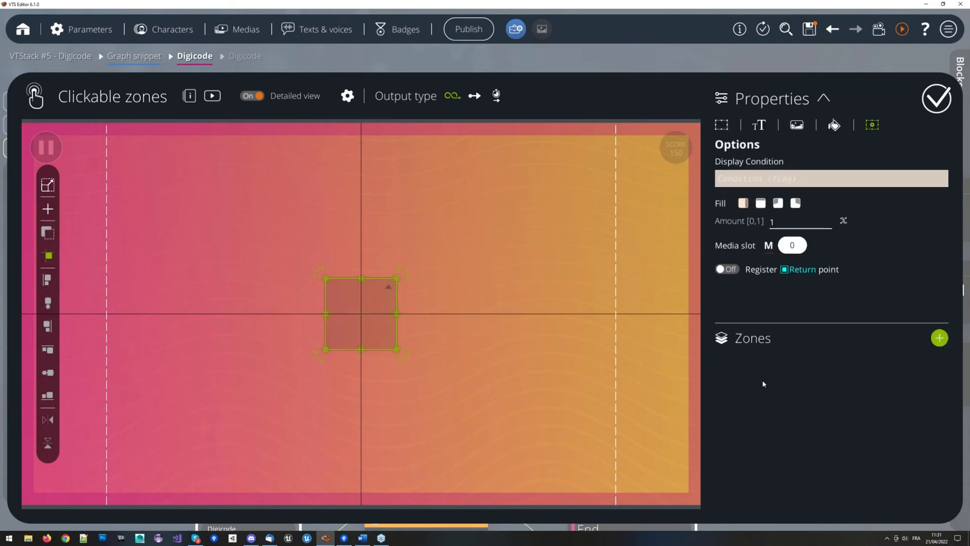
- Add a second zone named "test 2" and place the two zones apart, on either side of the vertical centre line
left_click(938, 337)
type("test 2")
left_click(778, 380)
left_click_drag(356, 289, 460, 235)
- Set the zone color of "test" to blue and move the zone level with "test 2"
left_click(237, 259)
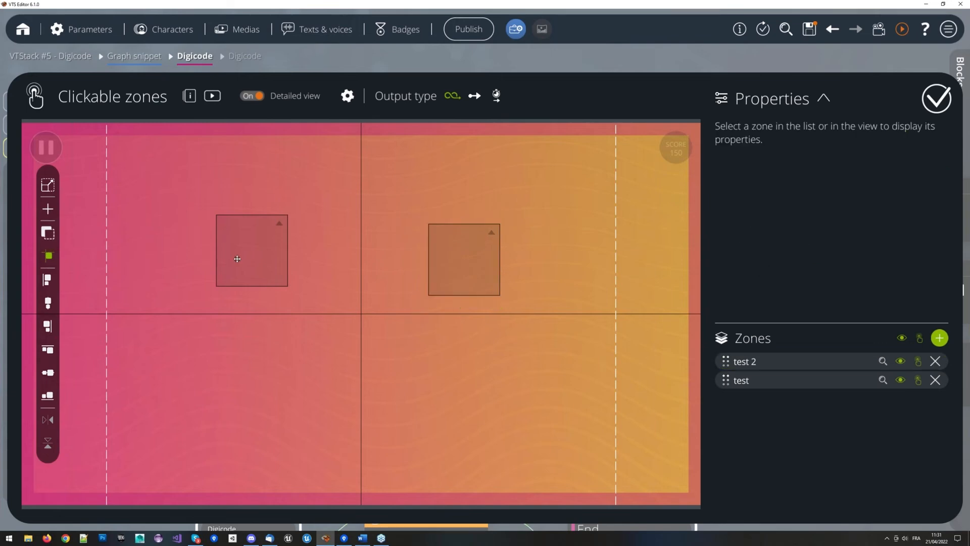
left_click(834, 124)
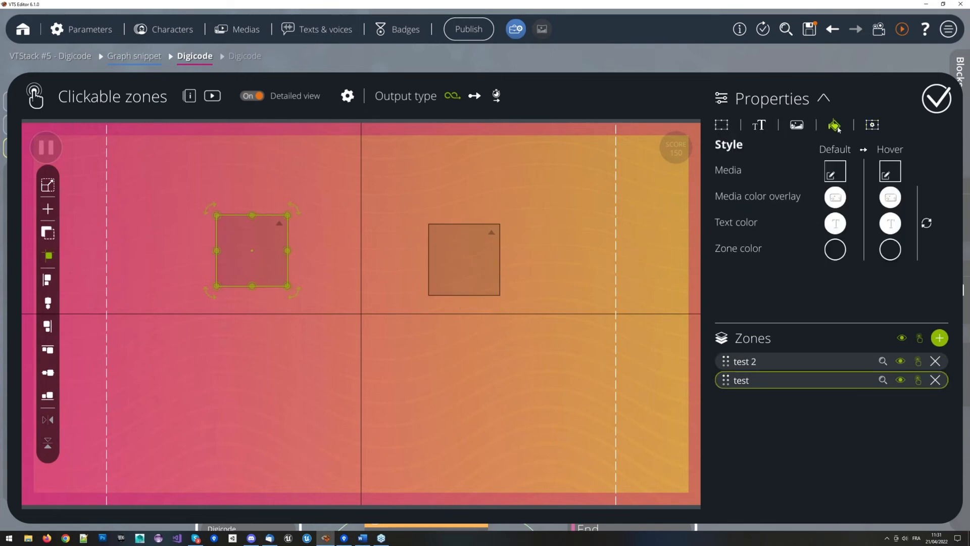
left_click(835, 248)
left_click(513, 281)
left_click(253, 253)
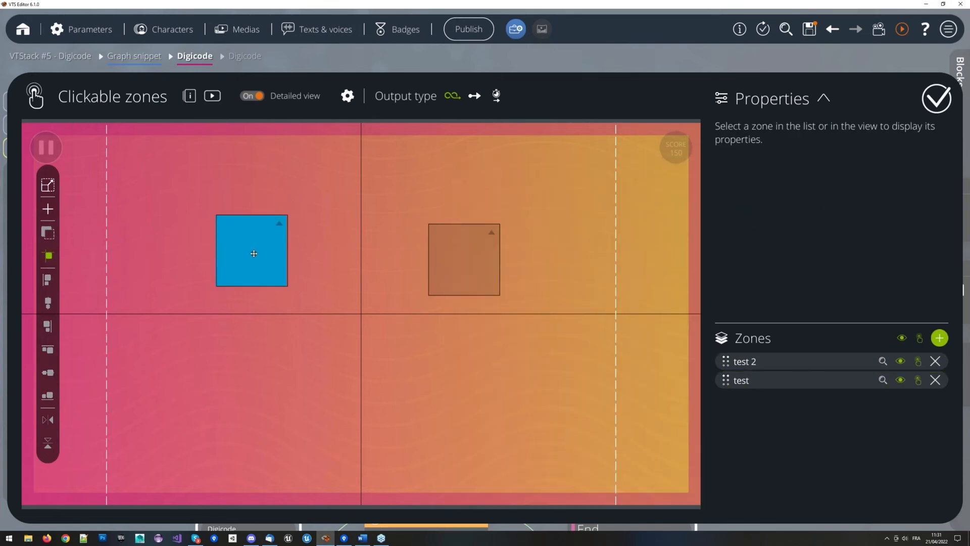
left_click_drag(254, 253, 279, 262)
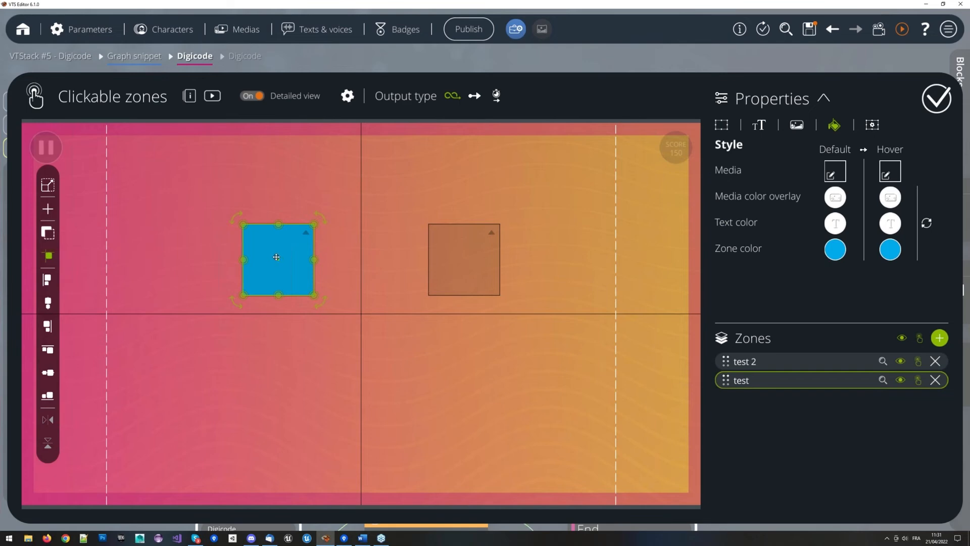
- Duplicate the "test 2" zone twice and spread the zones apart in the view
left_click(460, 257)
left_click_drag(459, 256, 501, 260)
key("ctrl+d")
key("ctrl+z")
left_click_drag(416, 270, 521, 330)
key("ctrl+d")
- Copy the blue style of the "test" zone and paste only the style onto "test 2" and its two copies
left_click(411, 252)
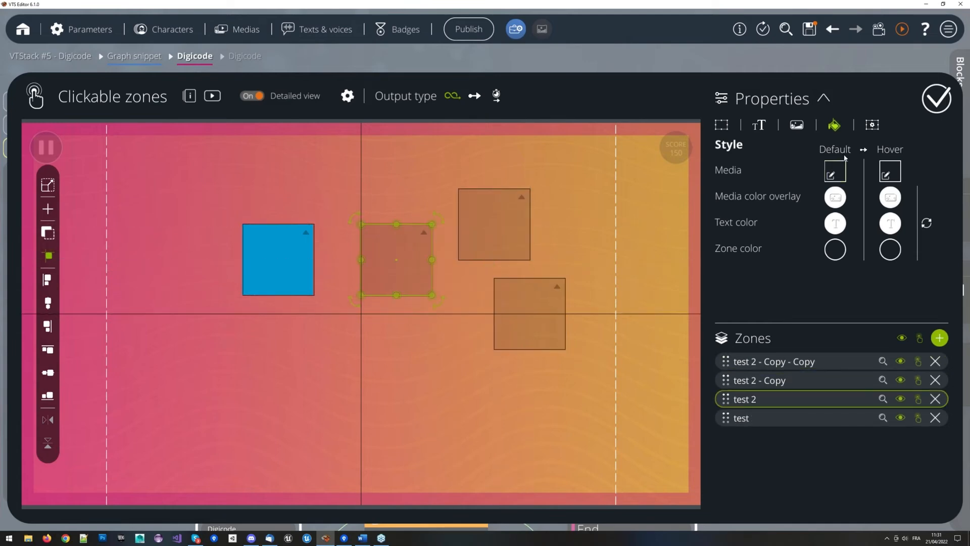
left_click(297, 252)
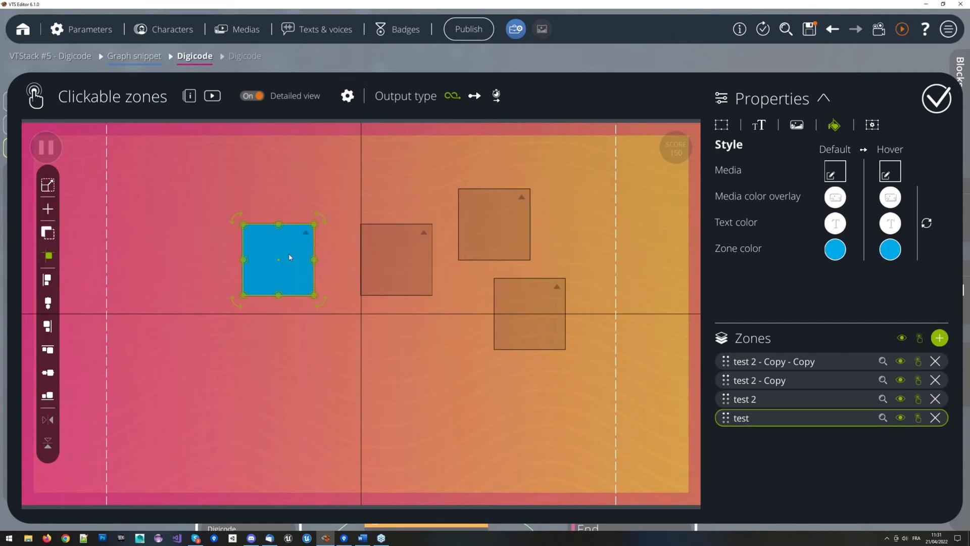
left_click(406, 251)
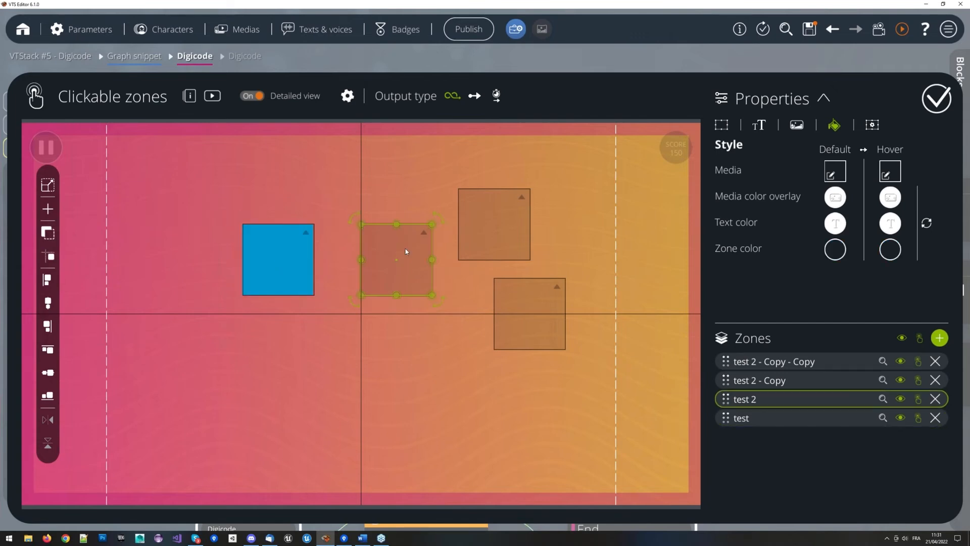
key("ctrl+shift+v")
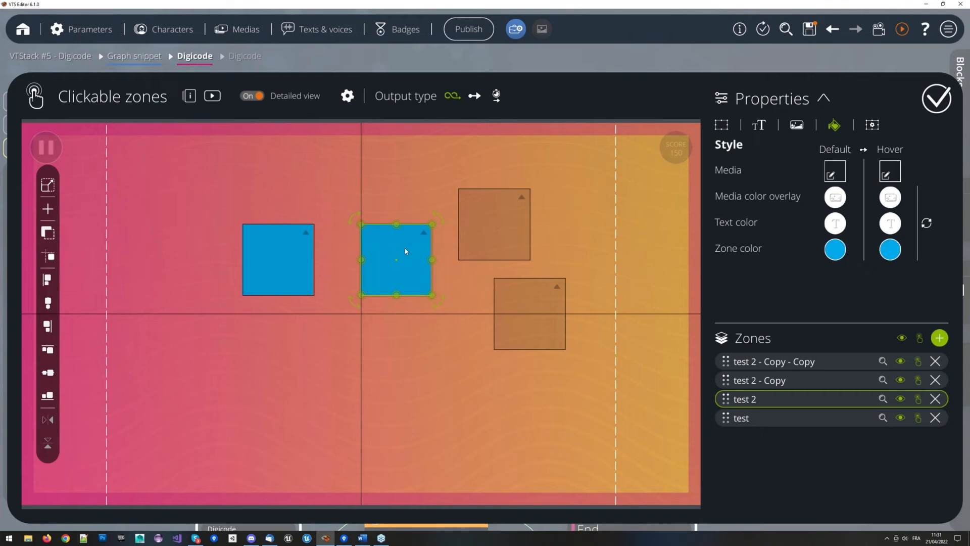
left_click(487, 236)
key("ctrl+shift+v")
left_click(535, 303)
key("ctrl+shift+v")
left_click(597, 218)
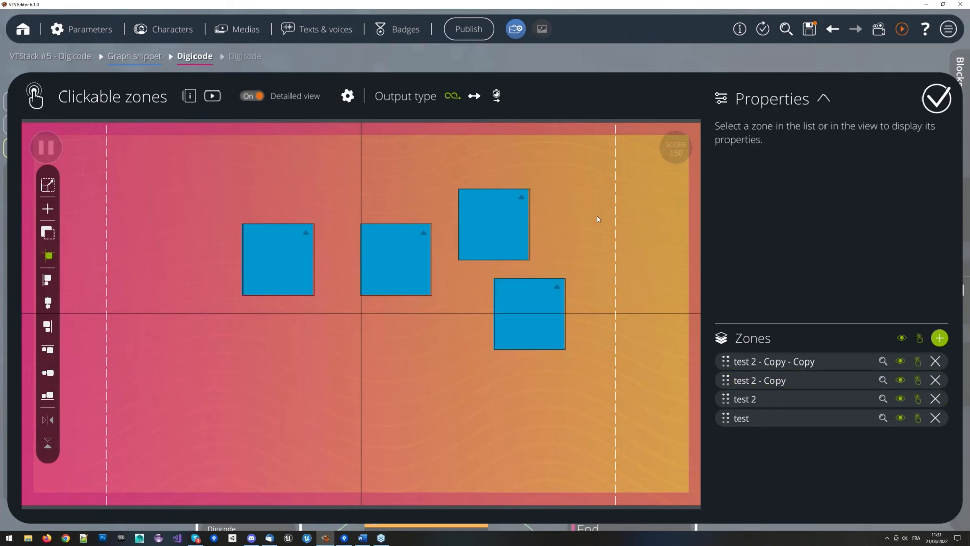
- Copy and paste the whole "test" zone, move the pasted copy below the other zones and delete it
left_click(425, 263)
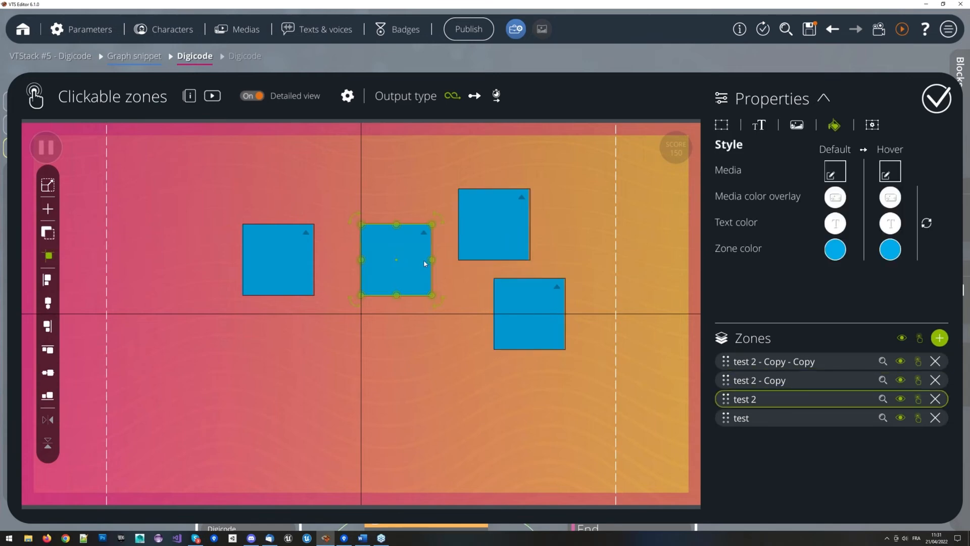
left_click(310, 242)
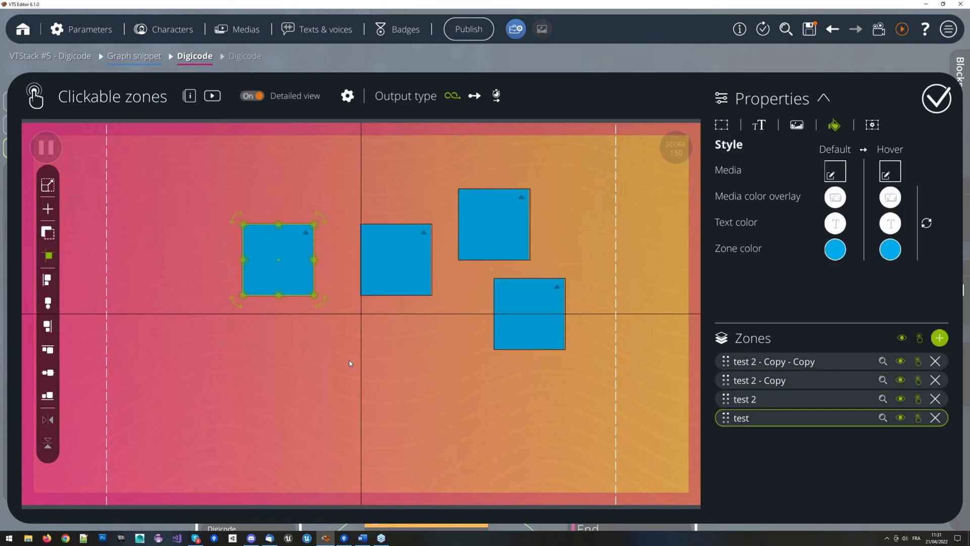
key("ctrl+c")
key("ctrl+v")
left_click_drag(279, 266, 414, 366)
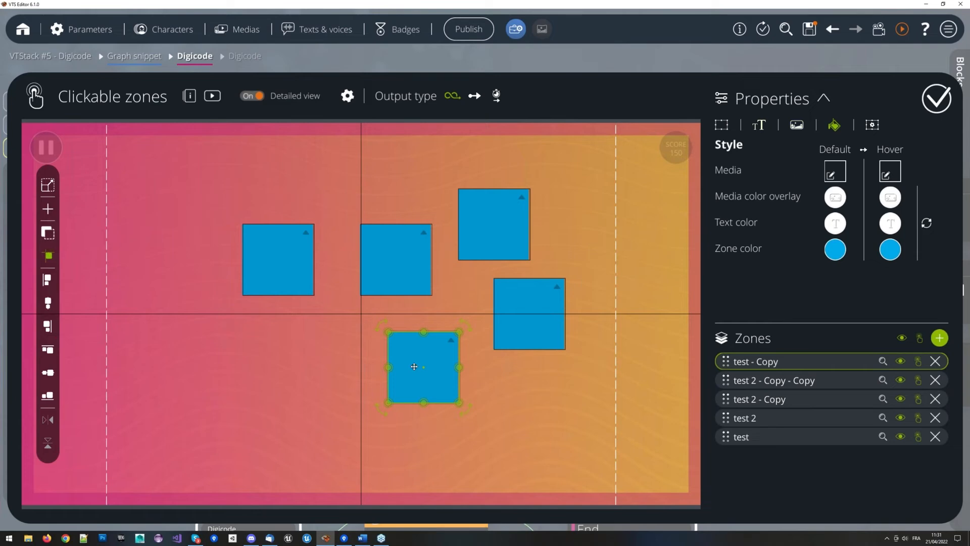
key("Delete")
- Review the text formatting and style properties of the "test 2" zone
left_click(405, 269)
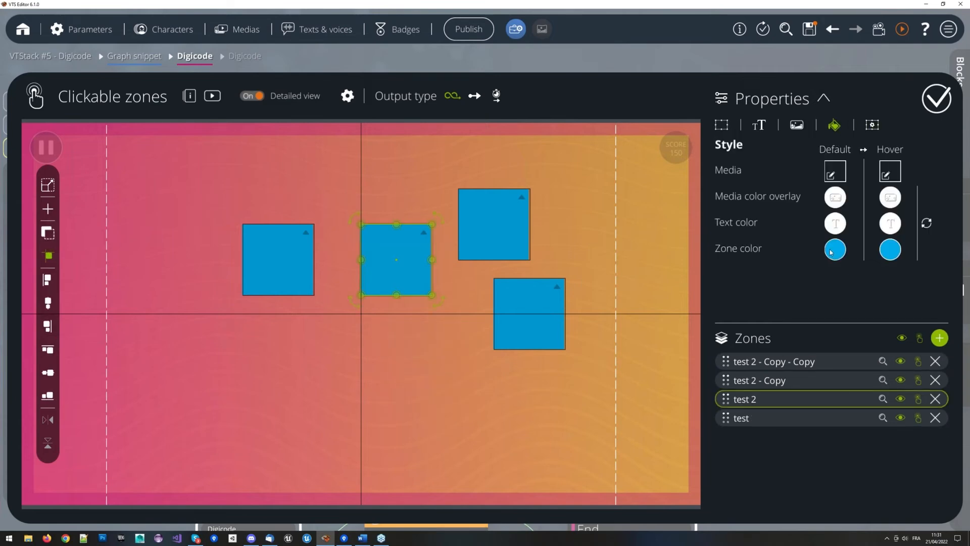
left_click(753, 128)
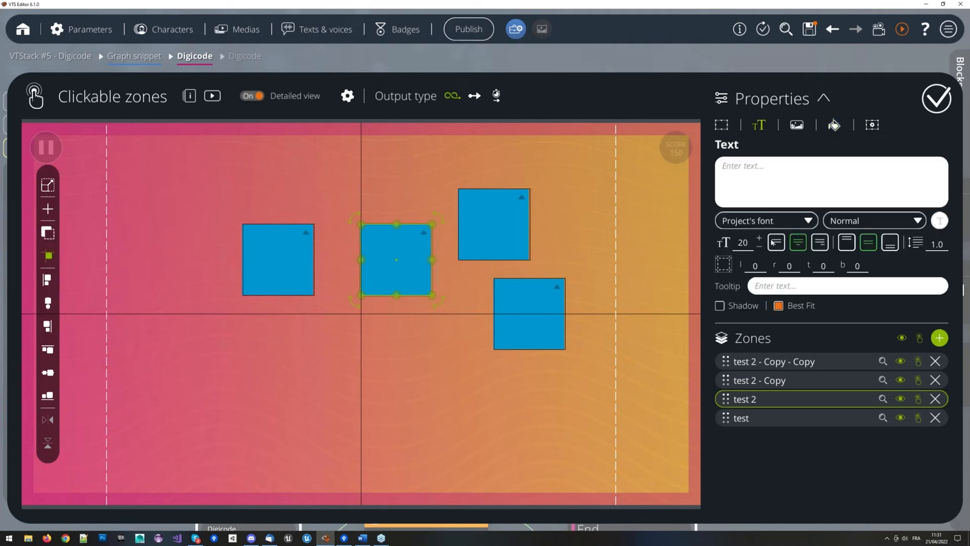
left_click(759, 247)
left_click(793, 266)
key("Tab")
left_click(835, 125)
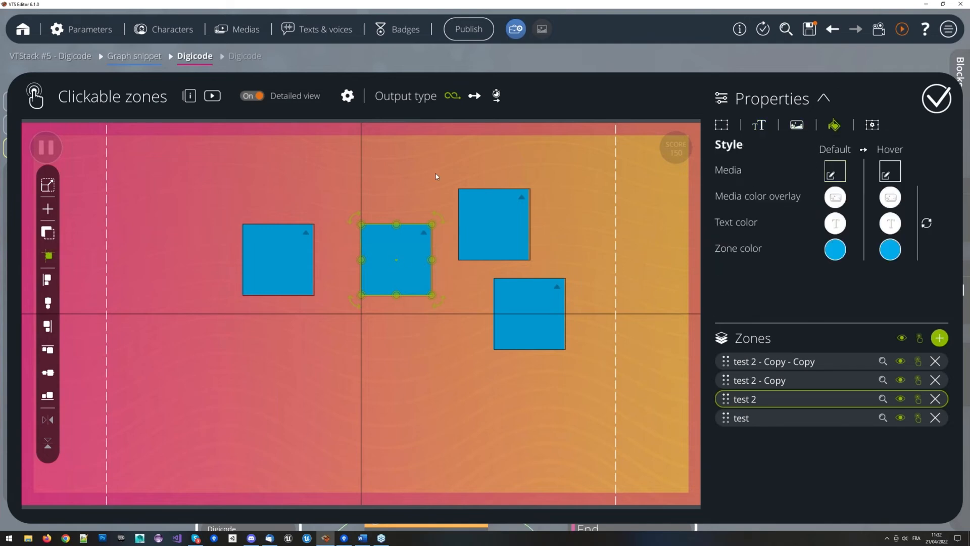
- Compare the style properties of the "test" and "test 2" zones and clear the selection
left_click(268, 244)
left_click(405, 259)
left_click(305, 255)
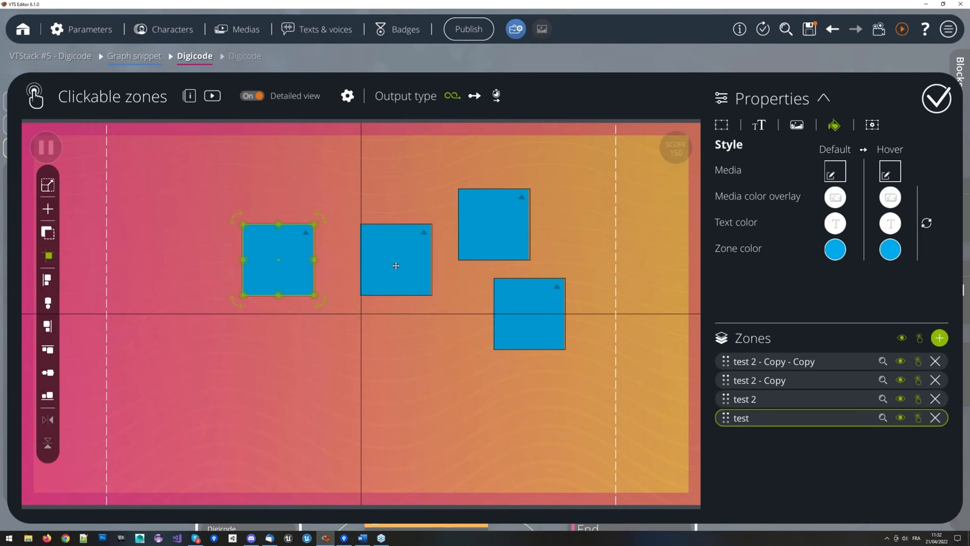
left_click(396, 269)
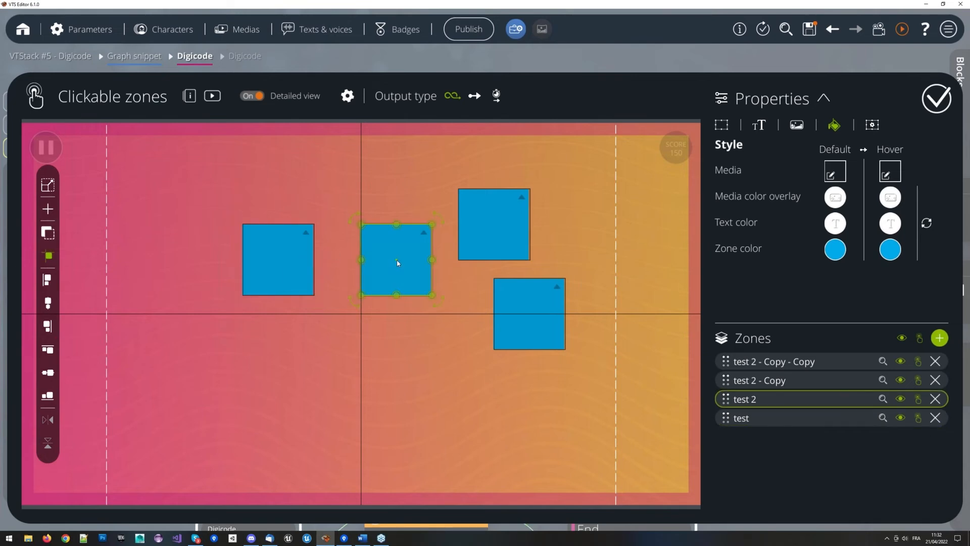
left_click(401, 178)
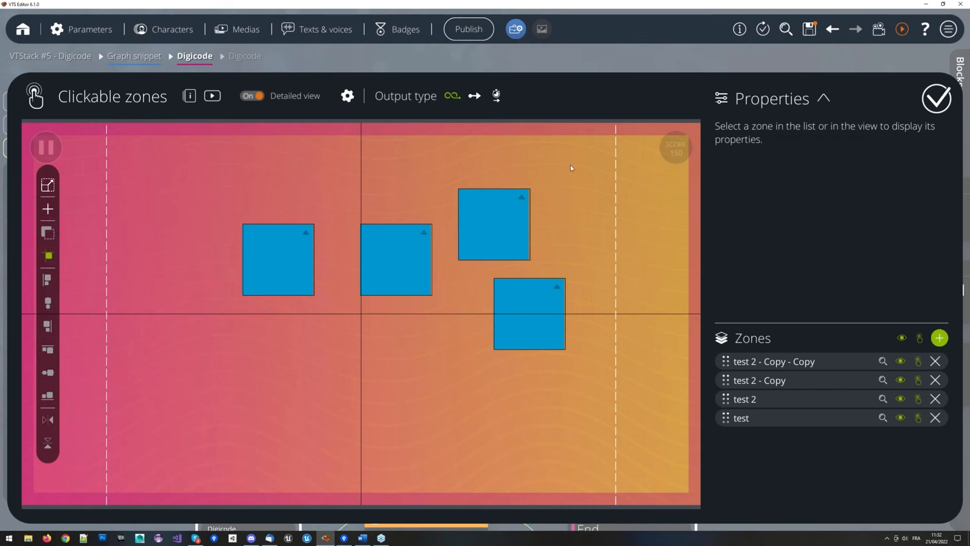
- Move the "test 2" zone slightly to the right and view the size and position of "test 2 - Copy"
left_click_drag(385, 258, 406, 263)
left_click(510, 235)
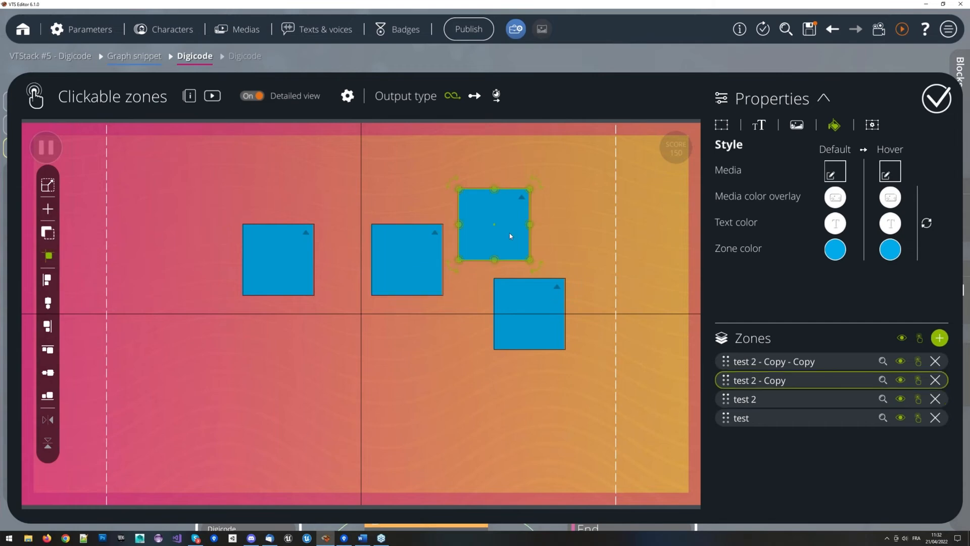
left_click(721, 125)
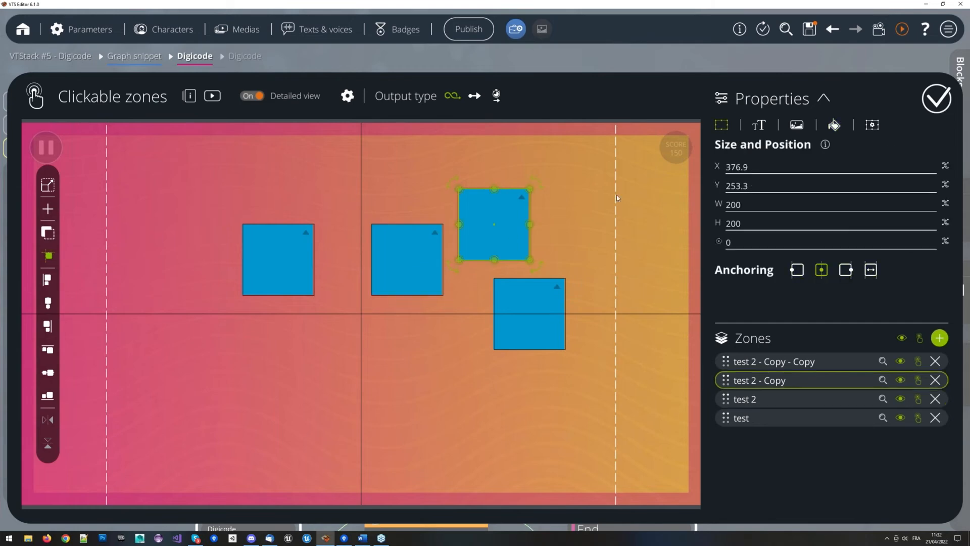
left_click(494, 157)
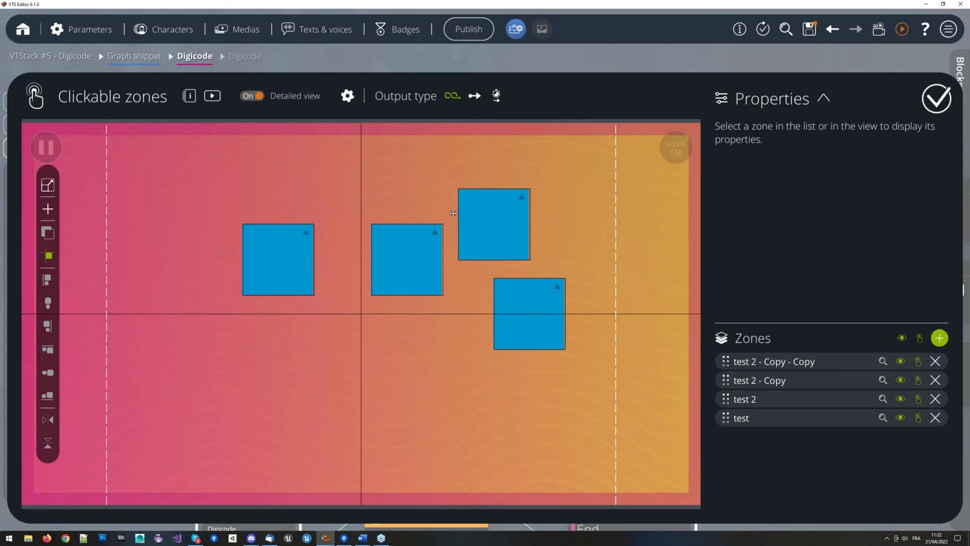
- Delete the Clickable zones block holding the test zones and open the Digicode group
left_click(733, 56)
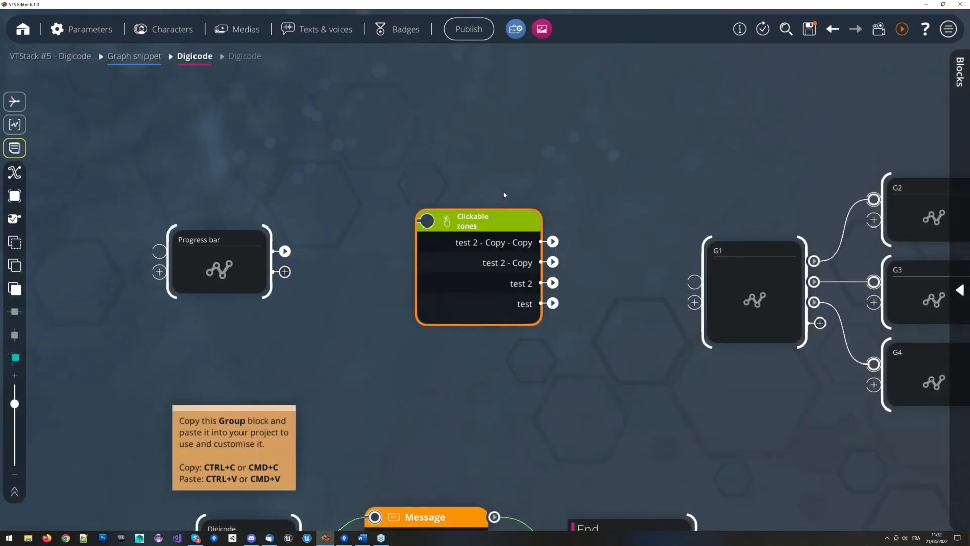
key("Delete")
scroll(510, 195, "down", 3)
left_click_drag(336, 451, 481, 254)
double_click(480, 254)
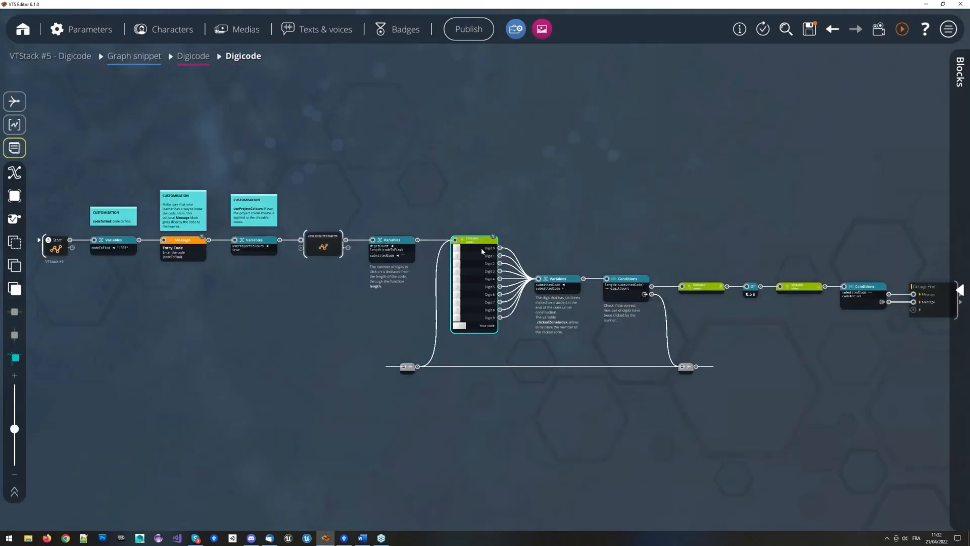
- Copy the Clickable zones block with Digit 0 to Digit 9, paste it three times and spread the copies above the graph
left_click_drag(508, 220, 416, 301)
scroll(432, 282, "up", 2)
left_click(466, 303)
key("f")
left_click(463, 269)
scroll(463, 269, "up", 4)
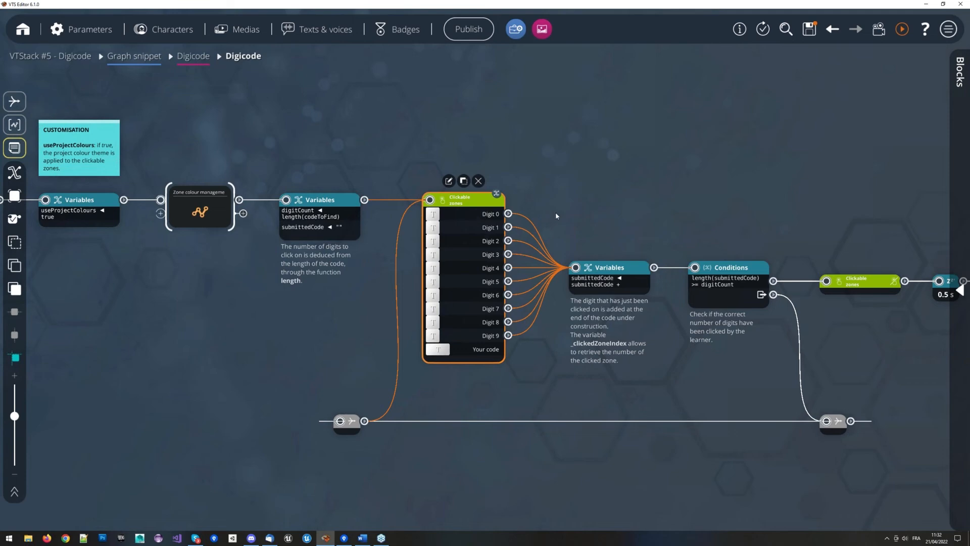
scroll(561, 209, "down", 3)
left_click_drag(563, 210, 476, 298)
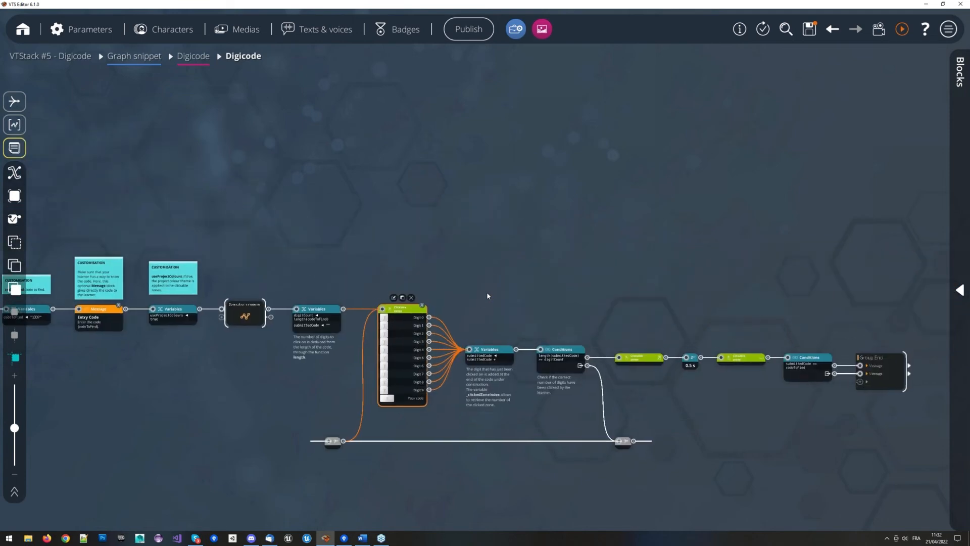
scroll(453, 328, "up", 2)
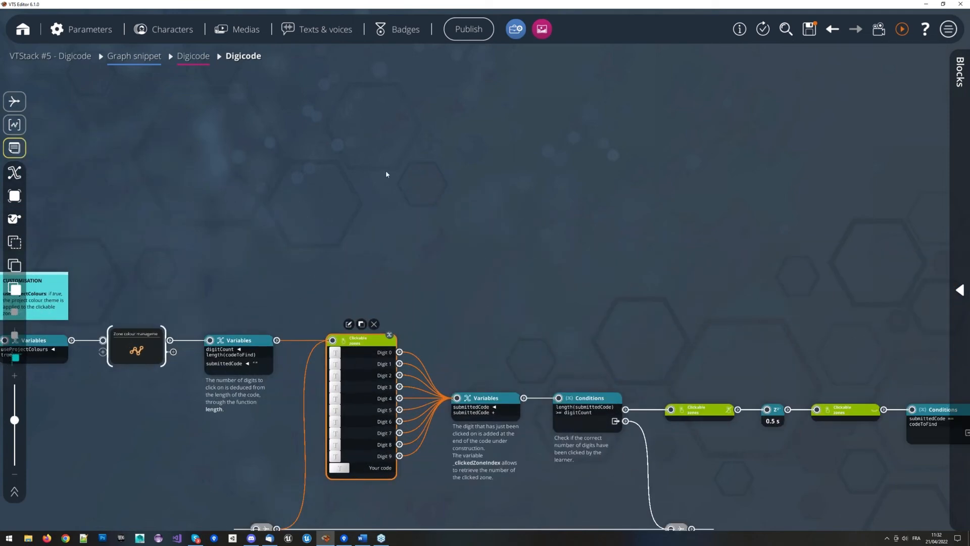
key("ctrl+v")
key("ctrl+v")
key("ctrl+v")
left_click_drag(559, 198, 692, 185)
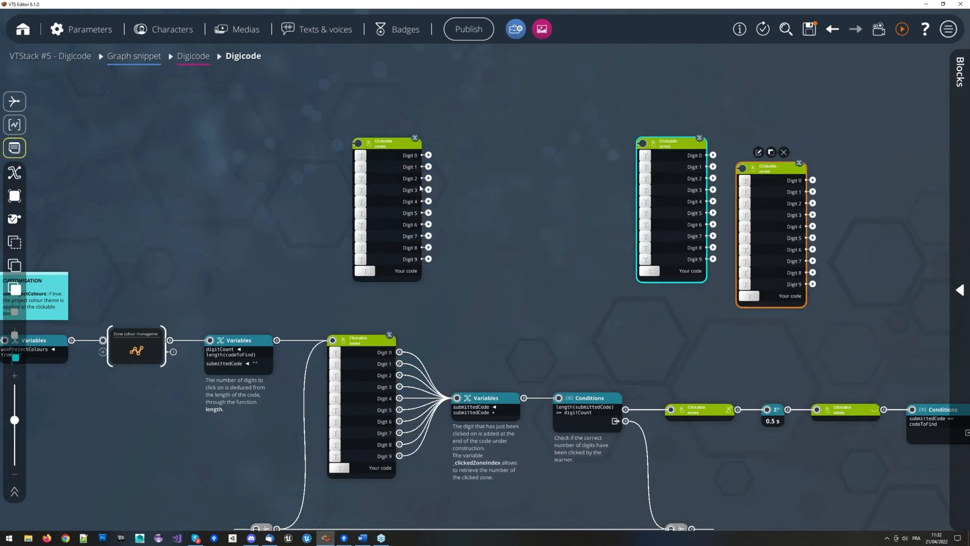
left_click_drag(413, 186, 581, 165)
- Select the original digit Clickable zones block together with its three pasted copies
left_click(515, 283)
left_click_drag(515, 283, 513, 214)
mouse_move(322, 135)
left_mouse_down()
mouse_move(601, 268)
mouse_move(615, 334)
left_mouse_up()
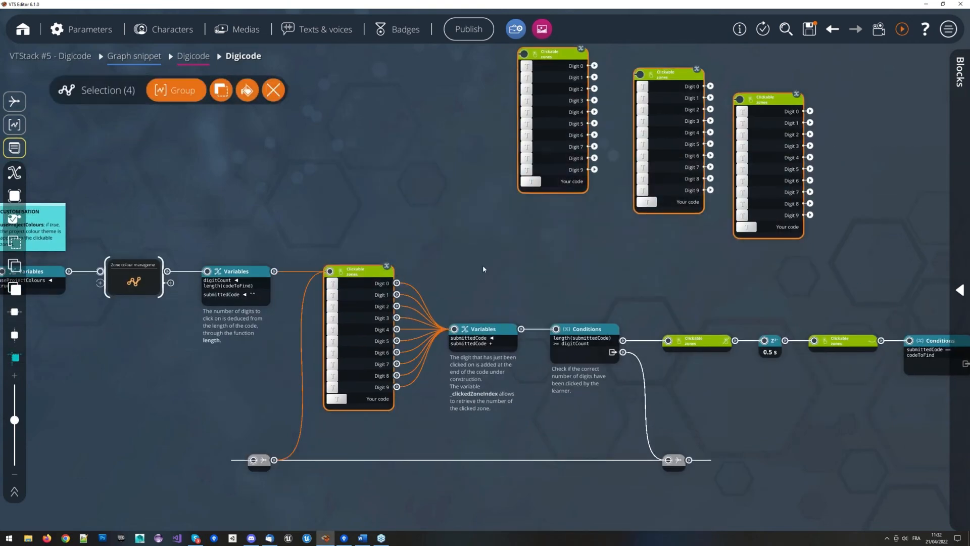
left_click(452, 266)
mouse_move(347, 172)
left_mouse_down()
mouse_move(511, 246)
mouse_move(751, 296)
left_mouse_up()
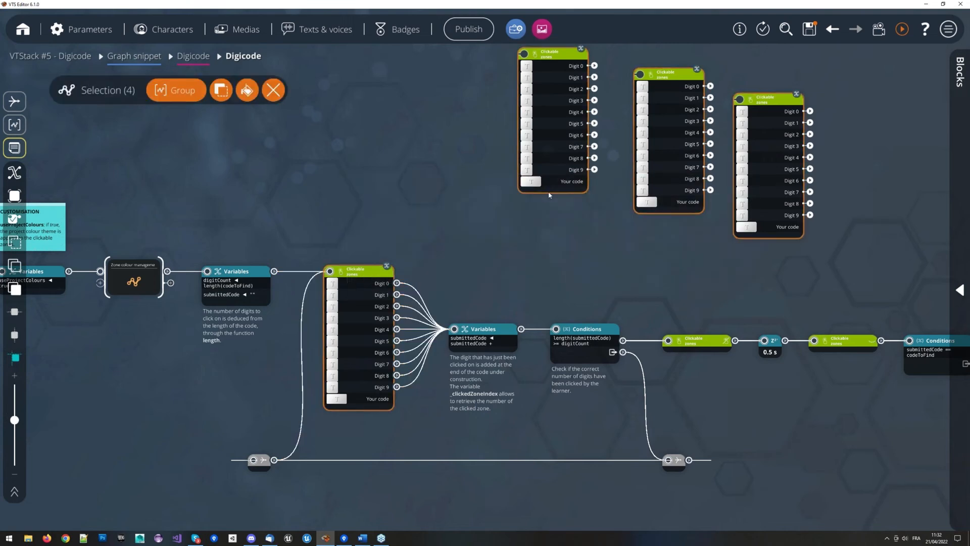
left_click_drag(549, 195, 522, 245)
left_click_drag(411, 296, 453, 279)
- Search for the uses of zone Digit 3 from the original block and go to the third and first results
double_click(385, 325)
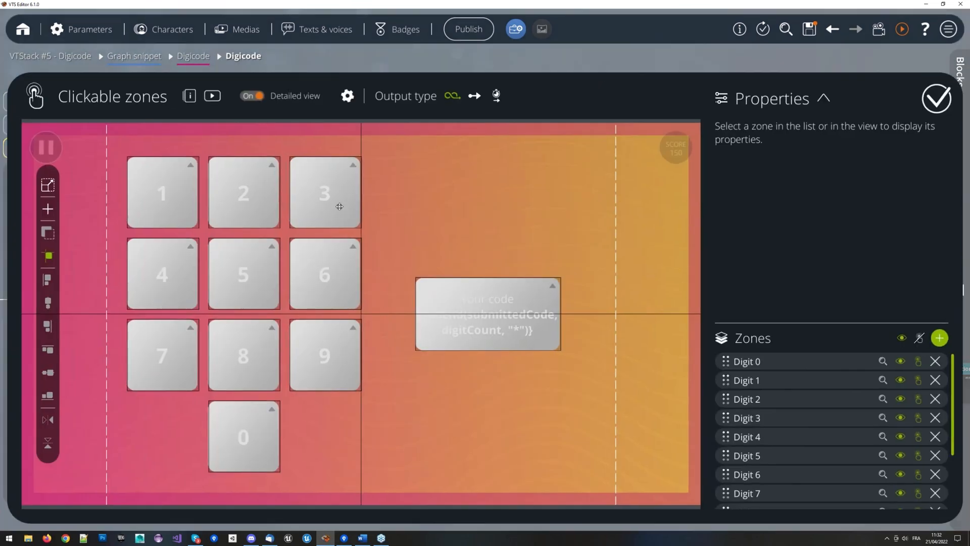
left_click(339, 206)
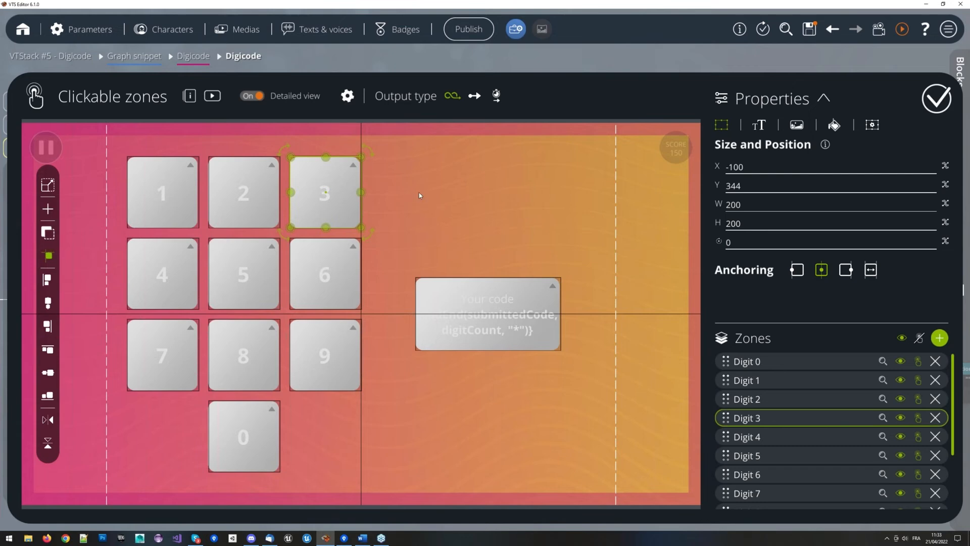
left_click(883, 418)
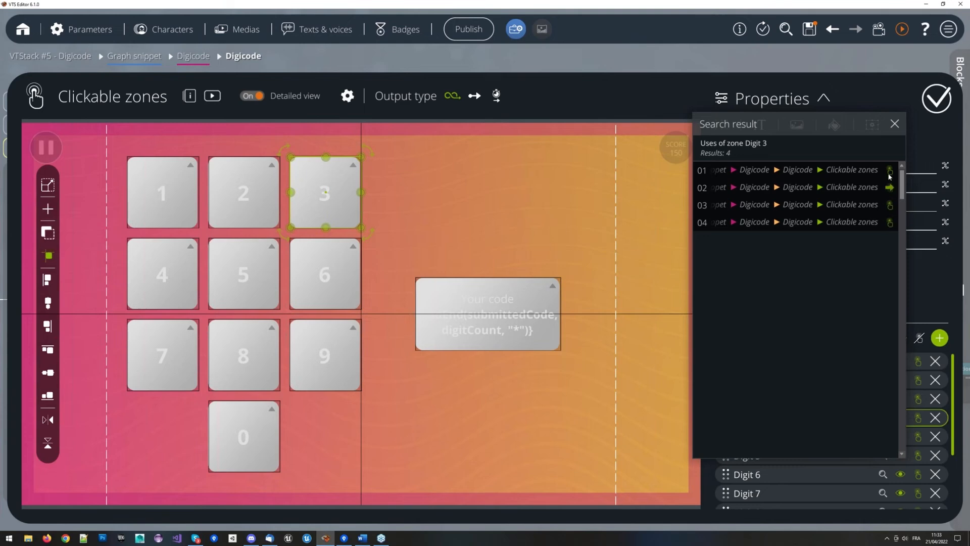
left_click(888, 207)
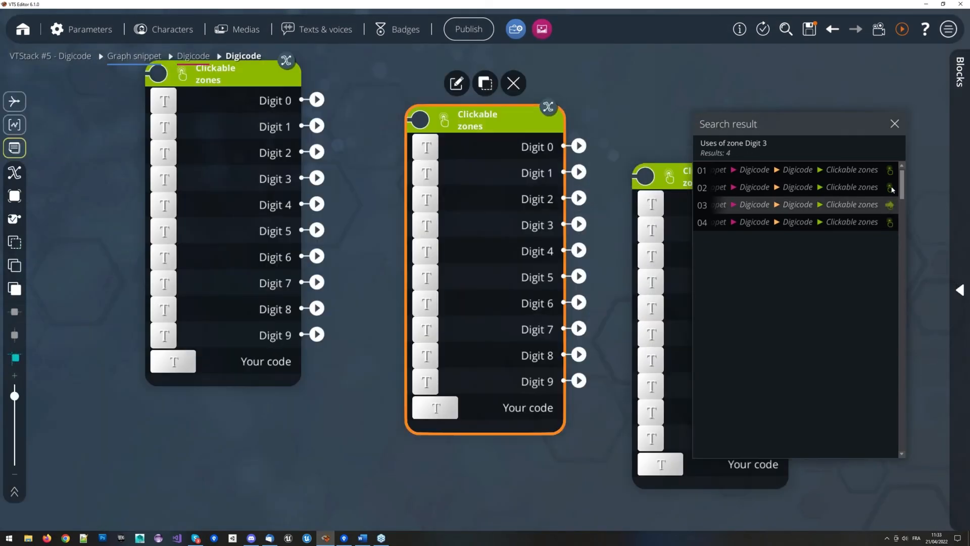
left_click(889, 171)
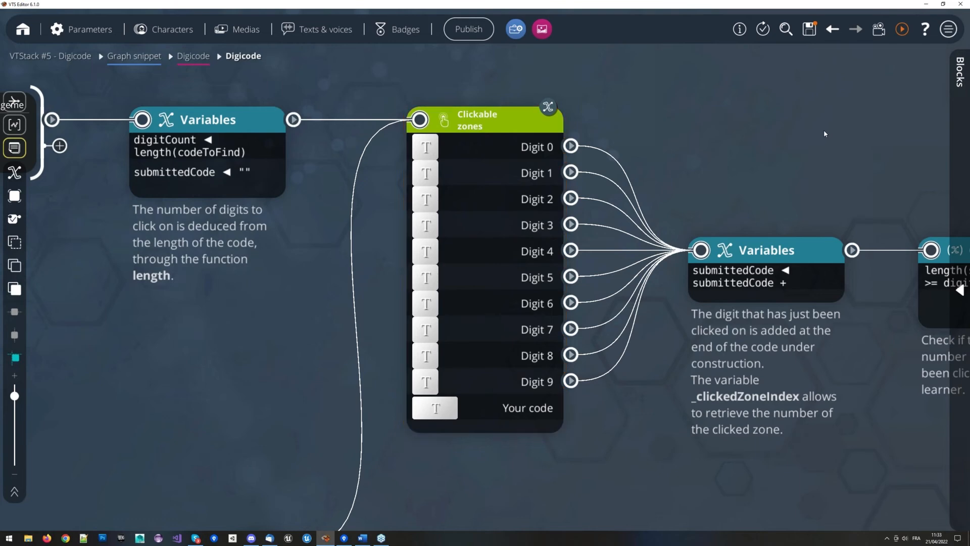
- Reopen the original digit block's options, try layer values 1 and -2, and restore layer 0
scroll(823, 132, "down", 3)
left_click_drag(823, 133, 752, 194)
left_click(532, 220)
double_click(532, 221)
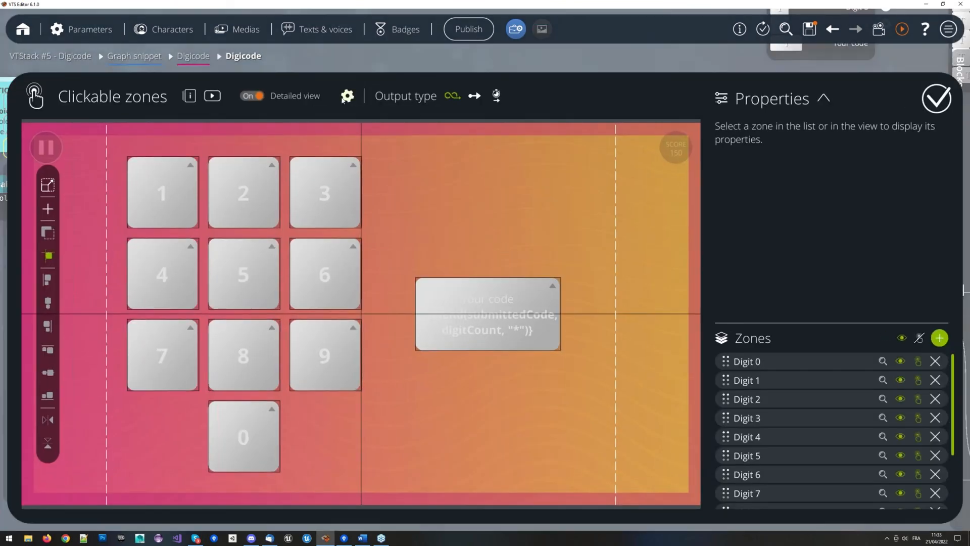
left_click(344, 98)
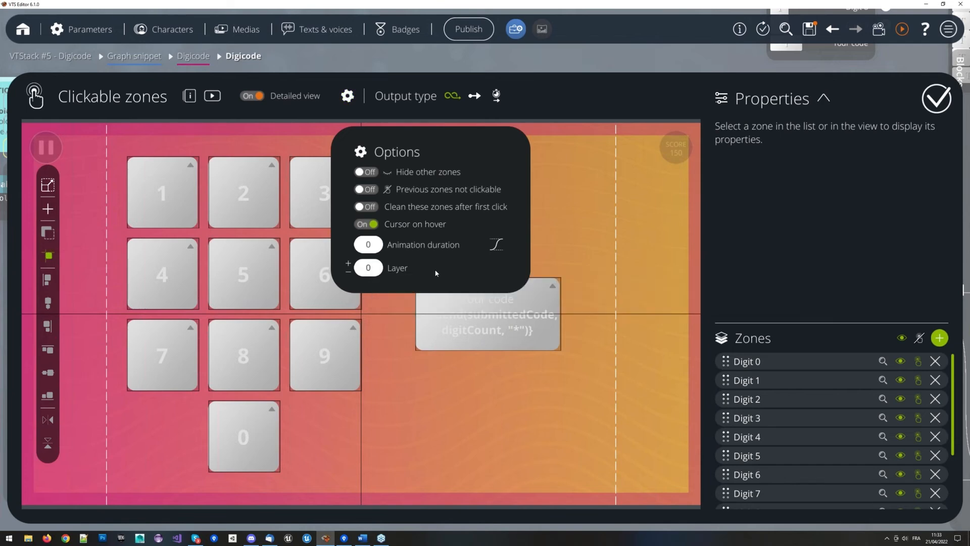
double_click(370, 267)
type("1")
key("BackSpace")
type("0")
left_click(406, 270)
left_click(370, 266)
type("-2")
double_click(369, 268)
type("0")
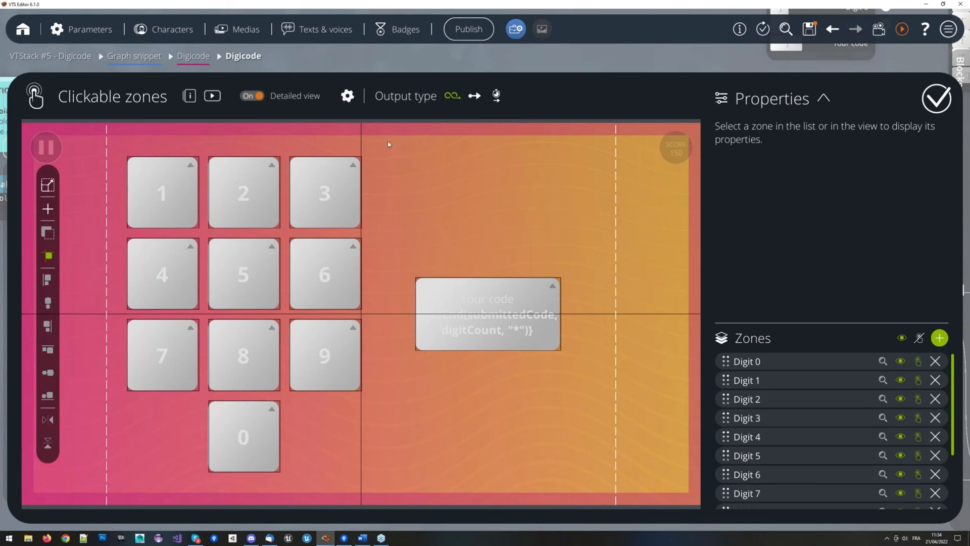
- View the block's options and the size and position of zones Digit 2 and Digit 3
mouse_move(356, 92)
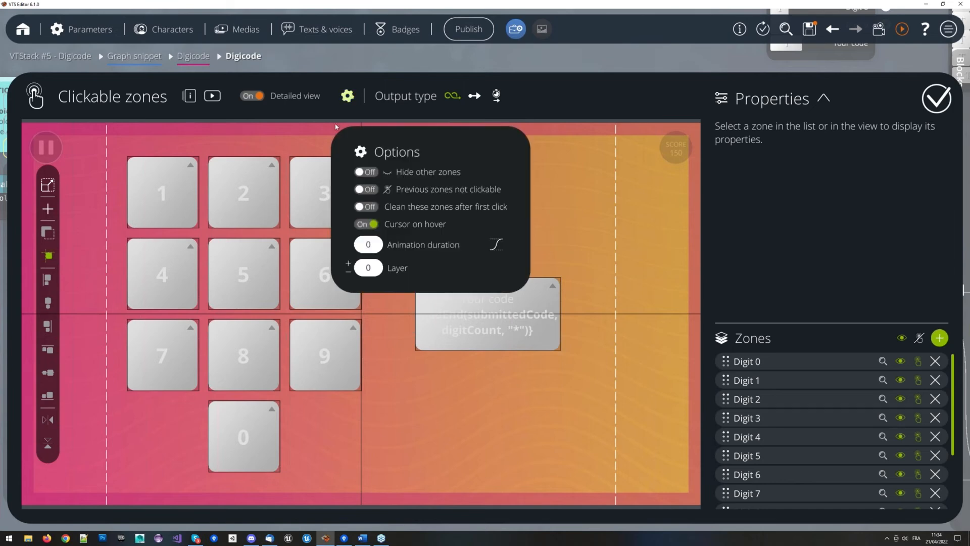
left_click(266, 191)
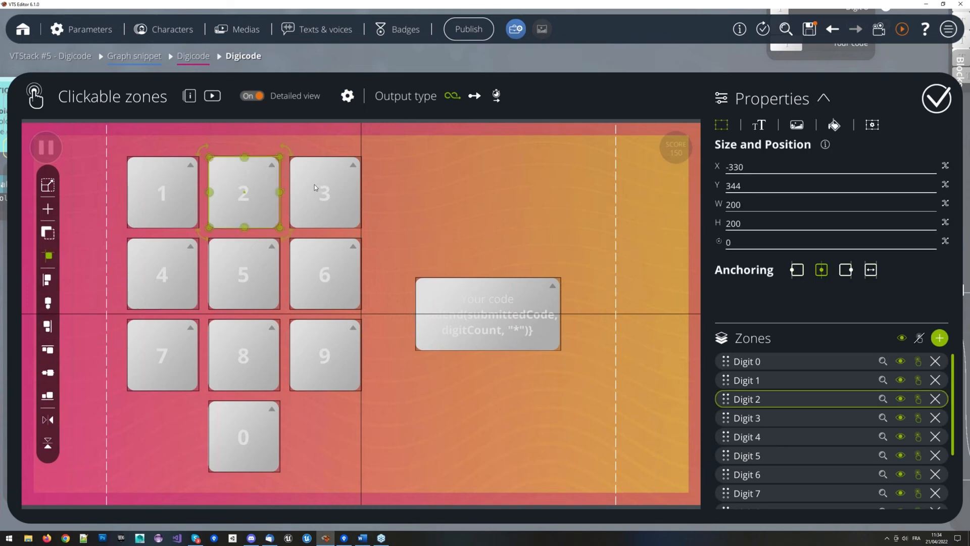
left_click(329, 186)
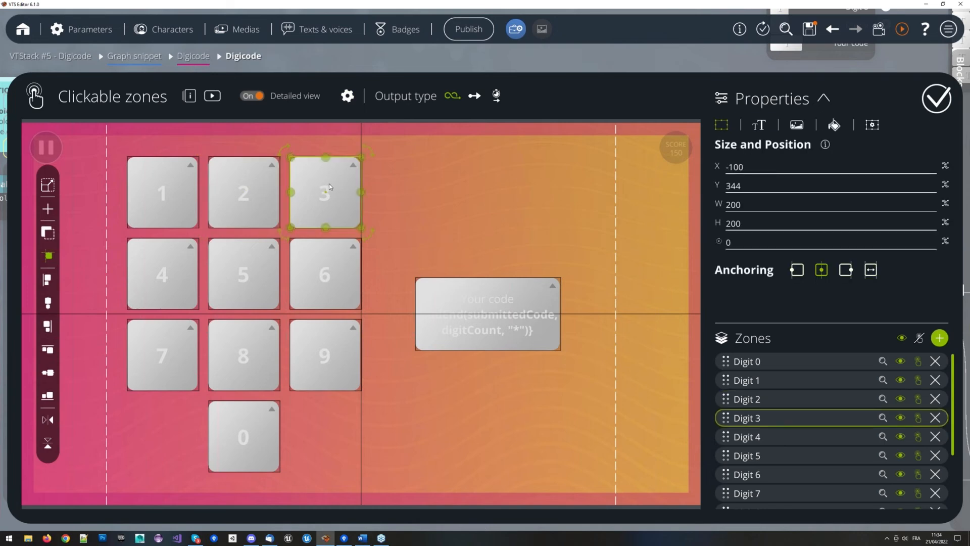
left_click(417, 145)
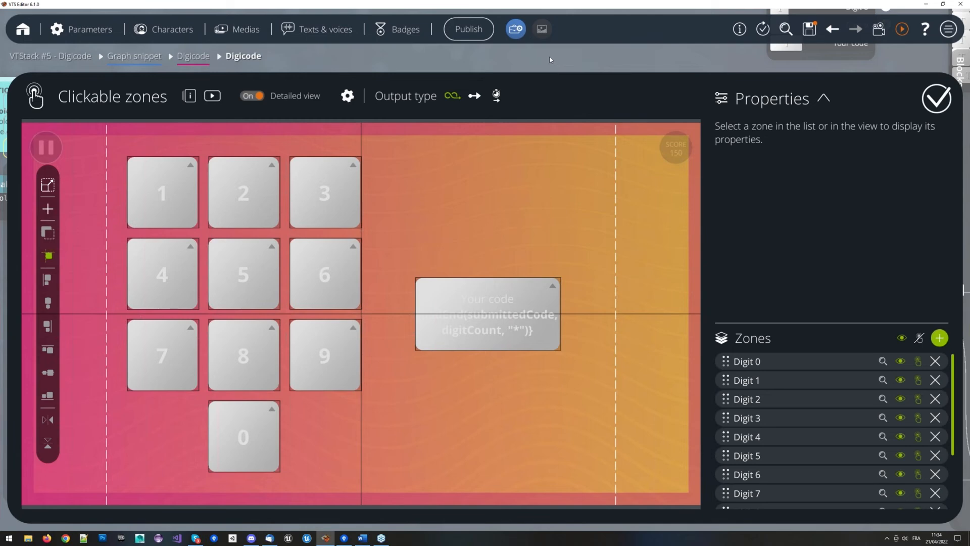
- Try layer values -1 and -2 in the block's options, restore layer 0 and close the zone editor
left_click(348, 96)
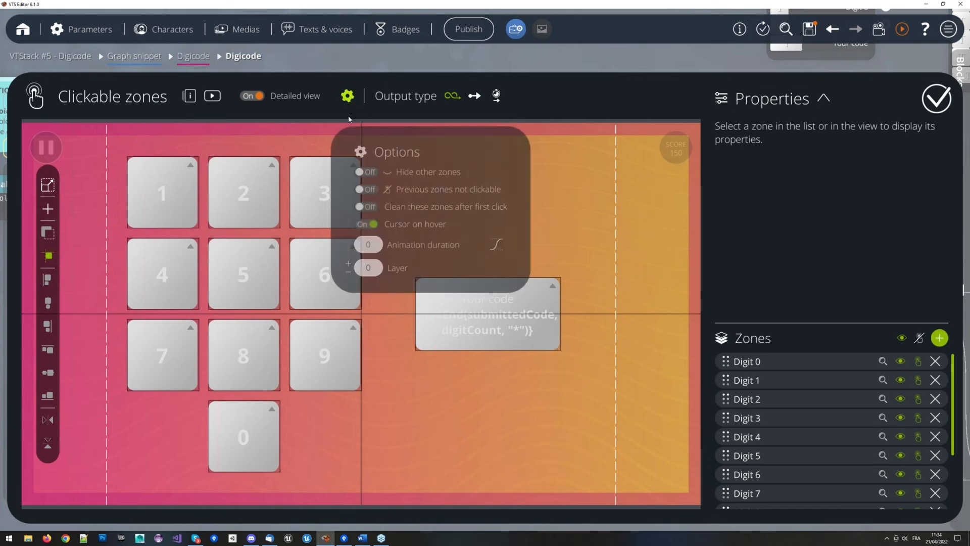
left_click(380, 272)
type("-")
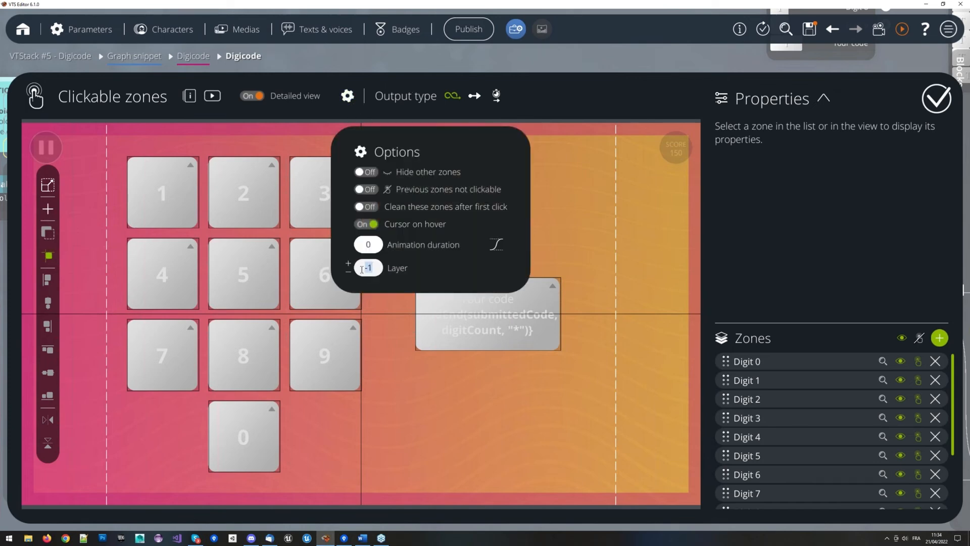
type("2")
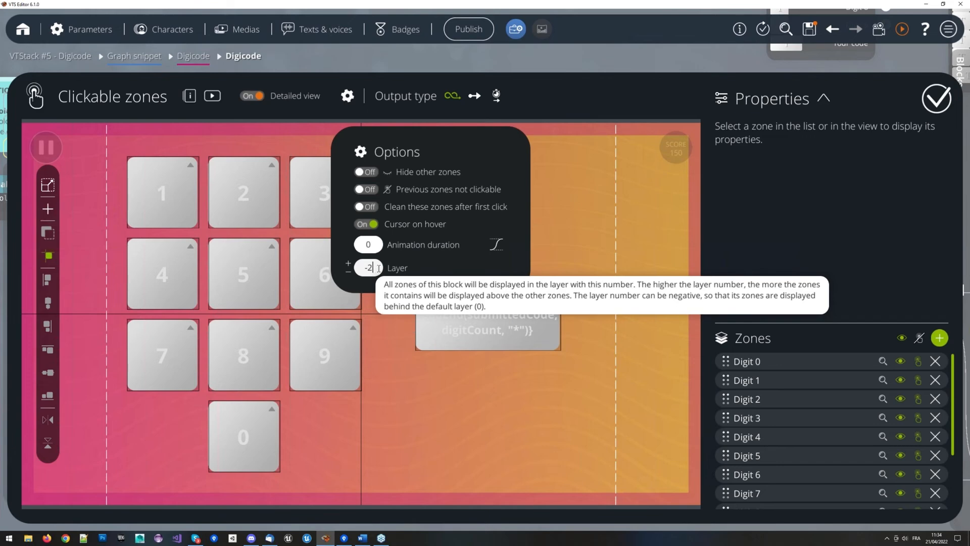
double_click(378, 266)
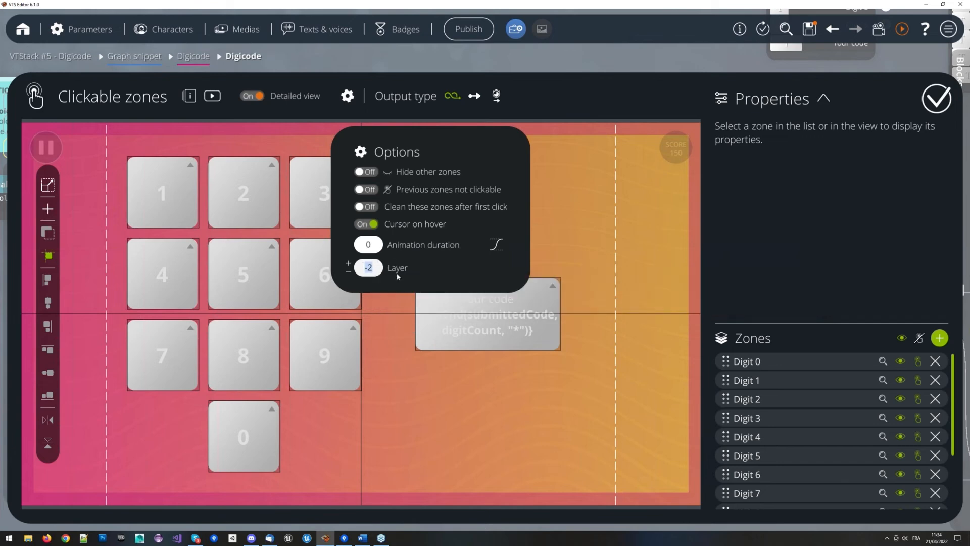
type("0")
left_click(570, 210)
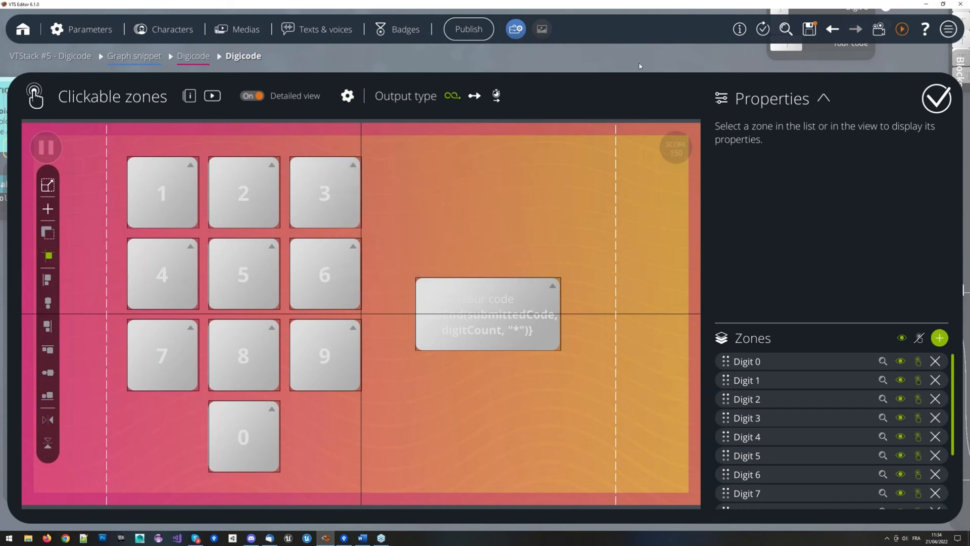
left_click(612, 65)
scroll(650, 157, "down", 3)
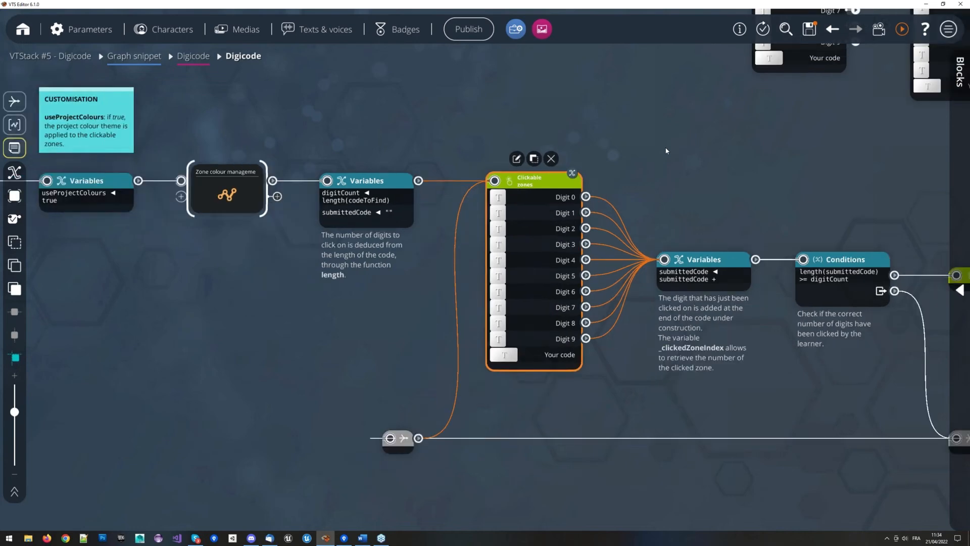
- Open the connected digit block's zone editor and nudge the "Your code" zone up in fine steps to Y 70
double_click(518, 228)
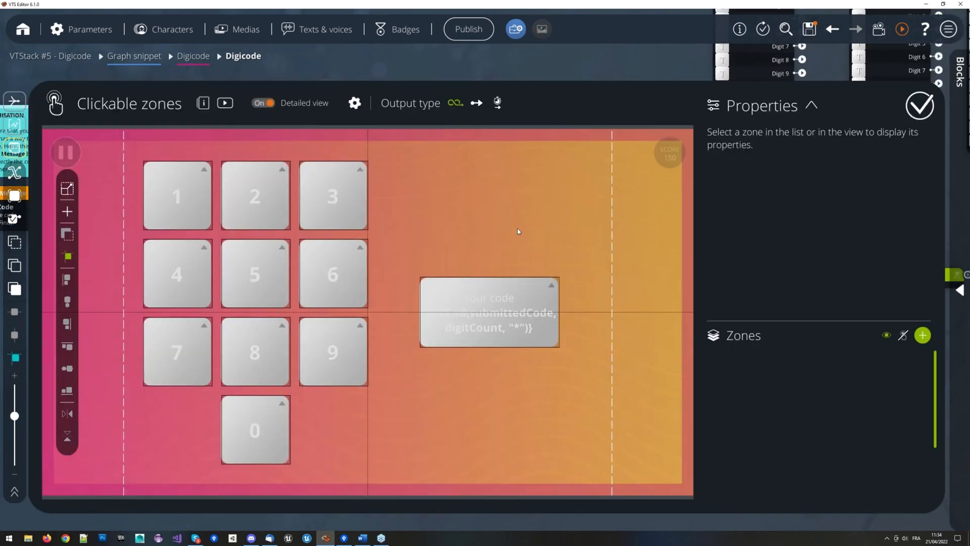
left_click(495, 292)
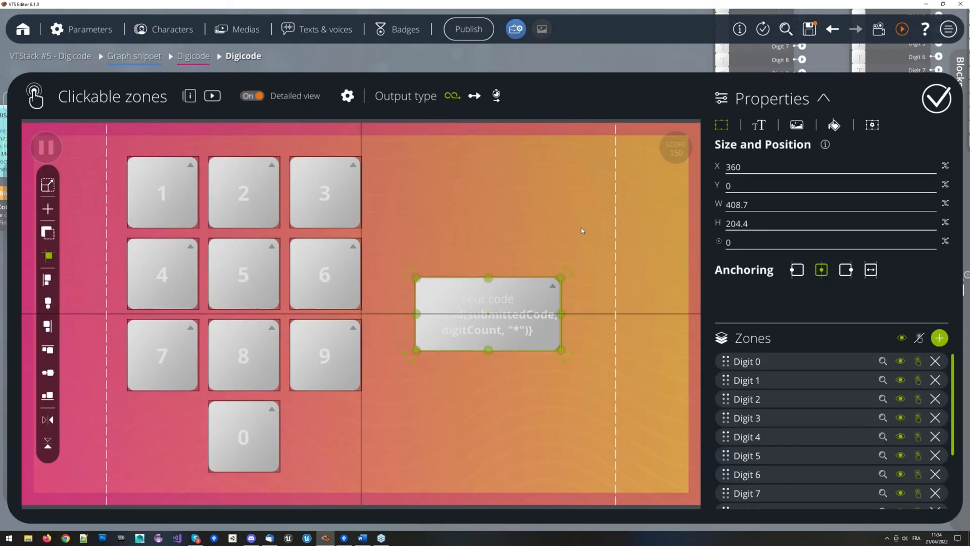
key("Down")
key("Up")
key("Up")
key("Up")
key("Up")
key("Up")
key("Up")
key("Up")
key("Up")
key("Up")
key("Up")
key("Up")
key("Up")
key("Up")
key("Up")
key("Up")
key("Up")
key("Up")
key("Up")
key("Up")
key("Up")
key("Up")
key("Up")
key("Up")
key("Up")
key("Up")
key("Up")
key("Up")
key("Up")
key("Up")
key("Up")
key("Up")
key("Up")
key("Up")
key("Up")
key("Up")
key("Up")
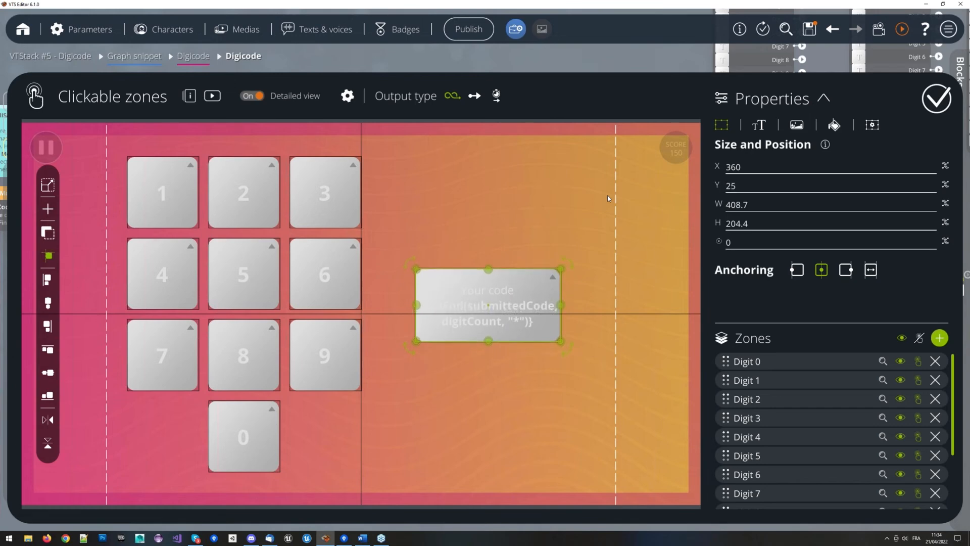
key("Up")
key("Up")
key("Up")
key("Up")
key("Up")
key("Up")
key("Up")
key("Up")
key("Up")
key("Up")
key("Up")
key("Up")
key("Up")
key("Up")
key("Up")
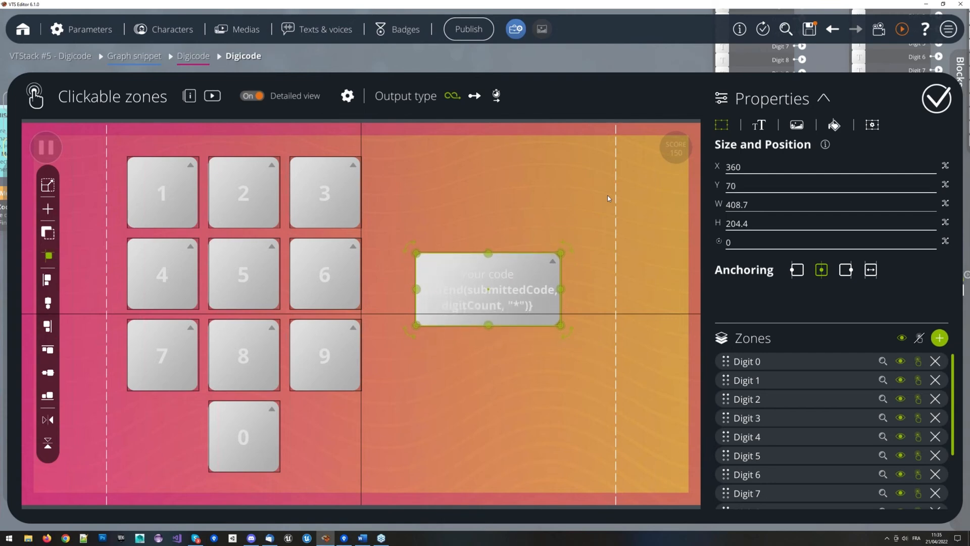
- Move the "Your code" zone up and back down in larger steps, leaving it at Y 102
key("shift+Up")
key("shift+Up")
key("shift+Up")
key("shift+Up")
key("shift+Up")
key("shift+Up")
key("shift+Up")
key("shift+Up")
key("shift+Up")
key("shift+Up")
key("shift+Up")
key("shift+Up")
key("shift+Up")
key("shift+Up")
key("shift+Up")
key("shift+Up")
key("shift+Down")
key("shift+Down")
key("shift+Down")
key("shift+Down")
key("shift+Down")
key("shift+Down")
key("shift+Down")
key("shift+Down")
key("shift+Down")
key("shift+Down")
key("shift+Down")
key("shift+Down")
key("shift+Down")
- Move the "Your code" zone horizontally in fine and larger steps, leaving it at X 336
key("Left")
key("Left")
key("Left")
key("Left")
key("Left")
key("Left")
key("Left")
key("Left")
key("Left")
key("Left")
key("Left")
key("Left")
key("Left")
key("Left")
key("Left")
key("Left")
key("Left")
key("Left")
key("Left")
key("Left")
key("shift+Right")
key("shift+Right")
key("shift+Right")
key("shift+Right")
key("shift+Right")
key("shift+Right")
key("shift+Right")
key("shift+Right")
key("shift+Right")
key("shift+Right")
key("shift+Right")
key("shift+Right")
key("shift+Right")
key("shift+Right")
key("shift+Right")
key("shift+Right")
key("shift+Right")
key("shift+Right")
key("shift+Left")
key("shift+Left")
key("shift+Left")
key("shift+Left")
key("shift+Left")
key("shift+Left")
key("shift+Left")
key("shift+Left")
key("shift+Left")
key("shift+Left")
key("shift+Left")
key("shift+Left")
key("shift+Left")
key("shift+Left")
key("shift+Left")
key("shift+Left")
key("shift+Left")
key("shift+Left")
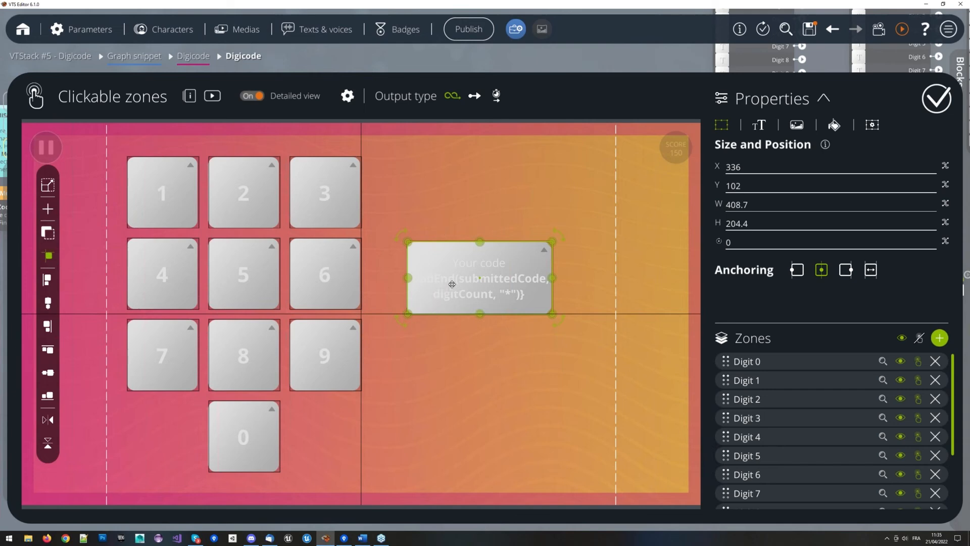
- Reposition the "Your code" zone freehand slightly lower and further from the keypad, and close the zone editor
left_click_drag(459, 271, 510, 299)
left_click(638, 51)
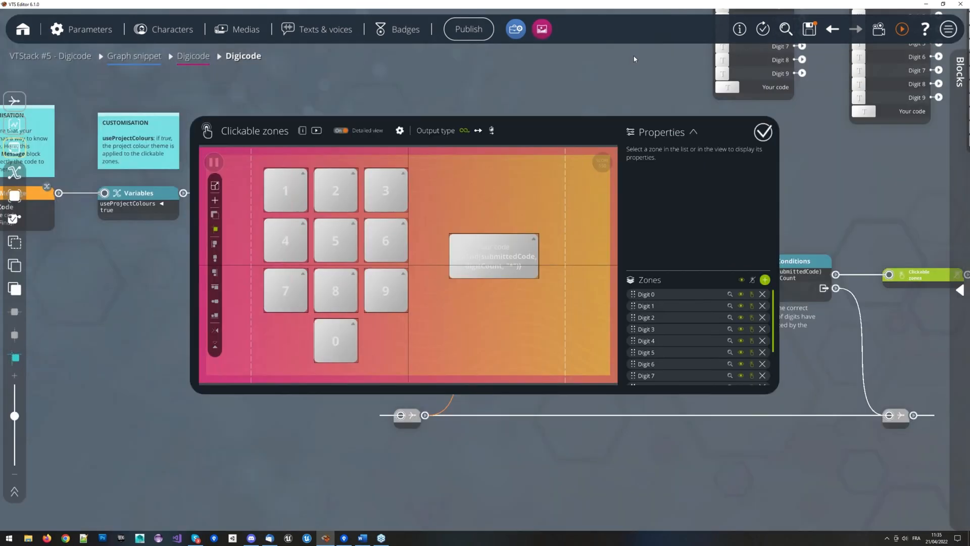
- Add a Drag & Drop block in an empty area of the graph and give its first group four items
left_click_drag(617, 115, 541, 177)
scroll(527, 168, "down", 3)
scroll(526, 168, "up", 3)
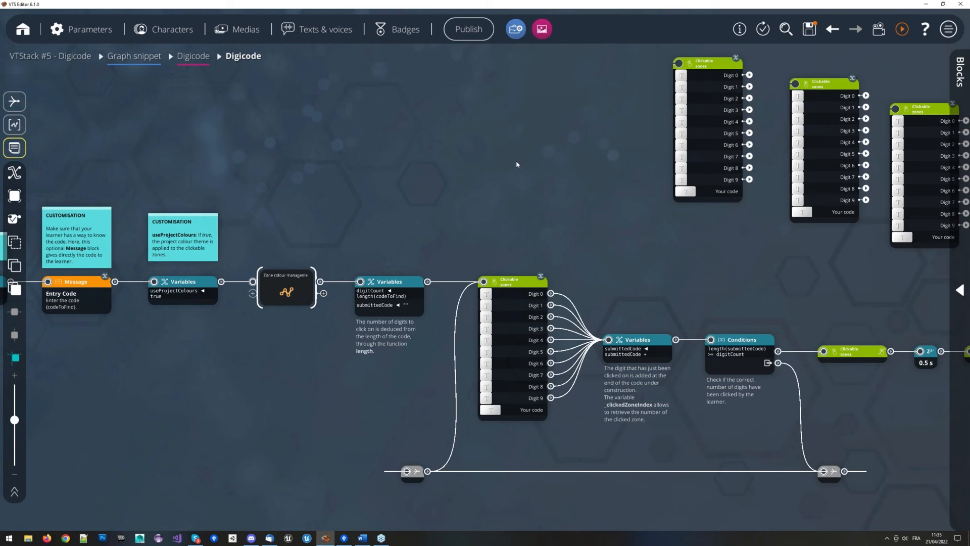
left_click_drag(503, 183, 562, 253)
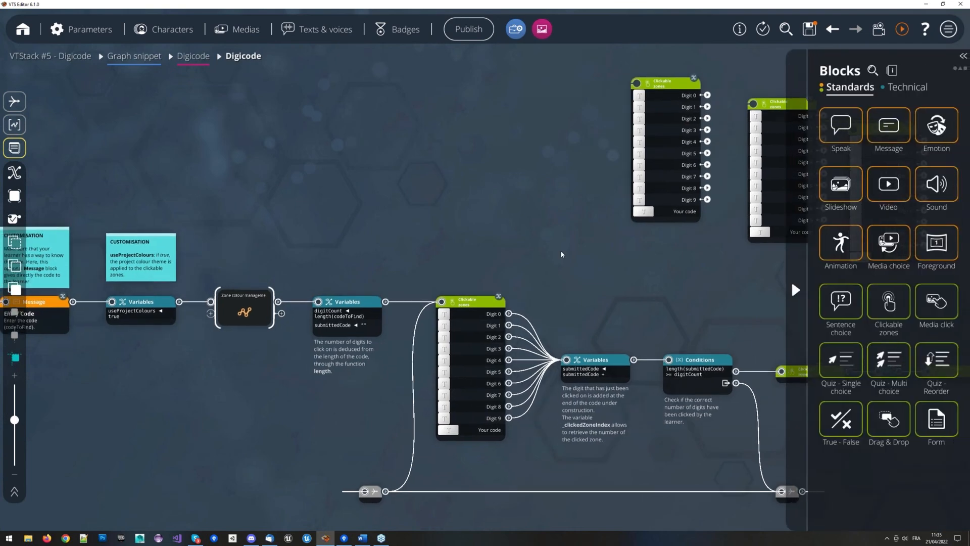
left_click_drag(889, 419, 372, 189)
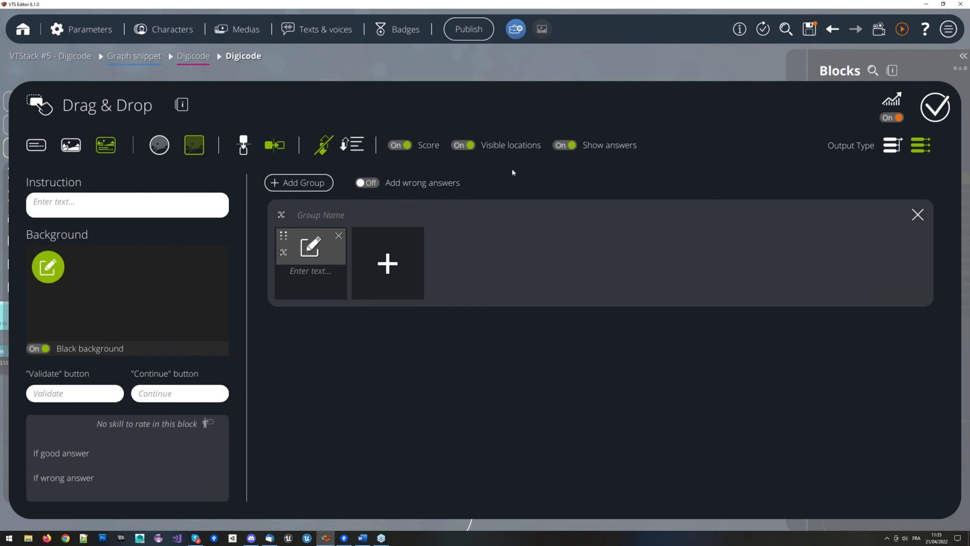
left_click(418, 264)
left_click(466, 280)
left_click(557, 278)
left_click(497, 348)
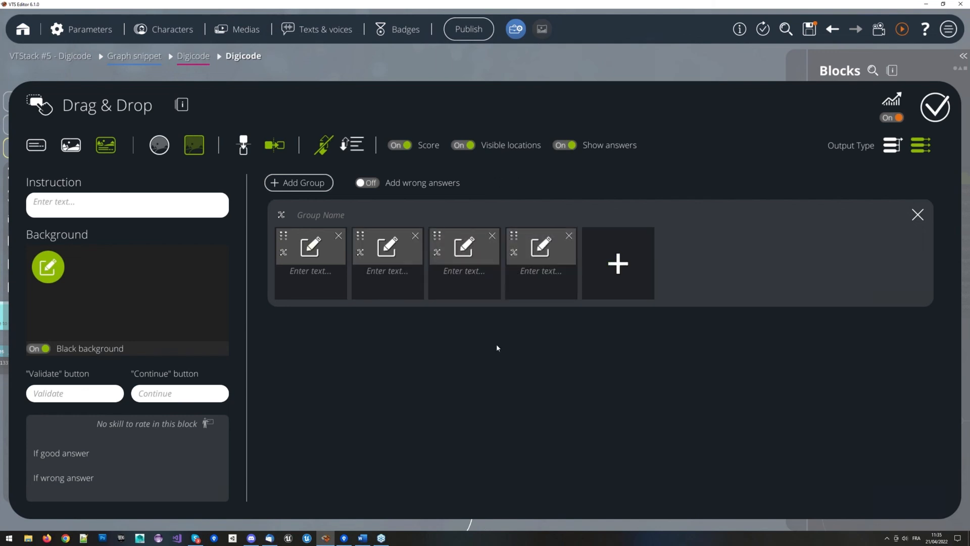
- Add a second group to the Drag & Drop block and fill it with four items
left_click(298, 182)
left_click(344, 380)
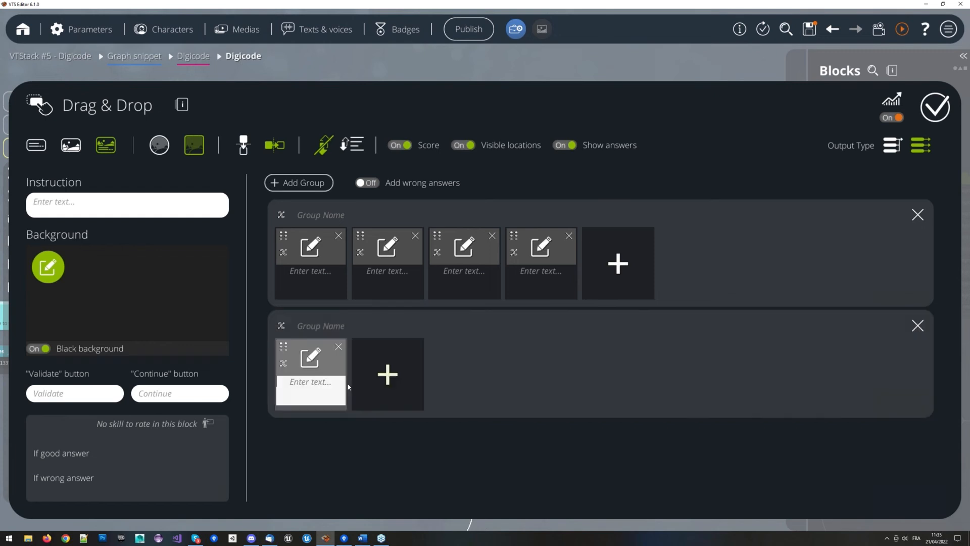
left_click(395, 386)
left_click(464, 379)
left_click(542, 379)
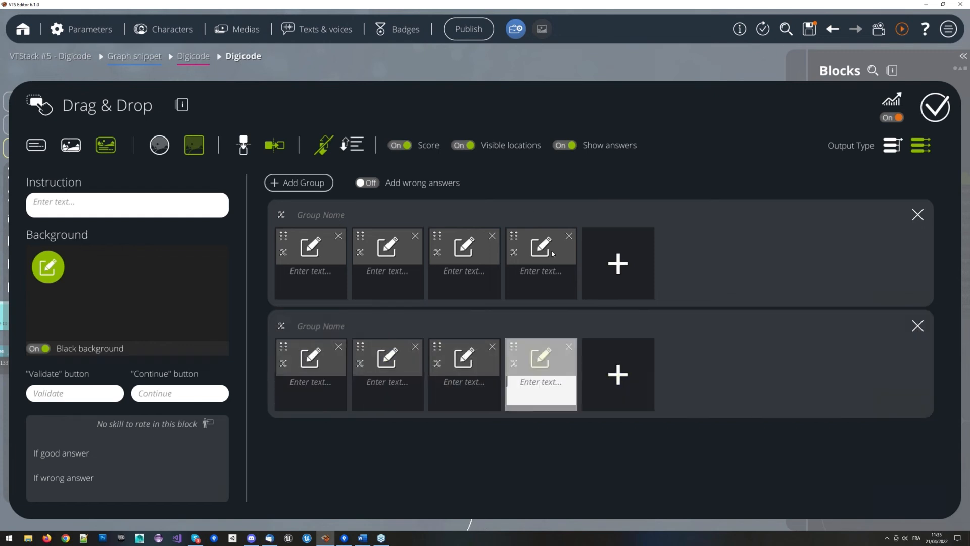
left_click(595, 181)
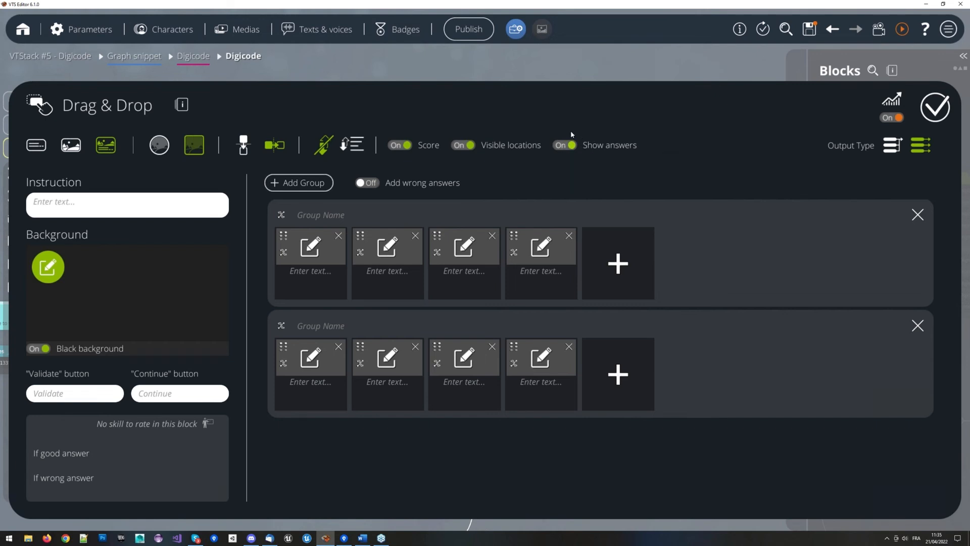
- Turn off the Show answers option of the Drag & Drop block and close its editor
mouse_move(609, 146)
left_click(570, 146)
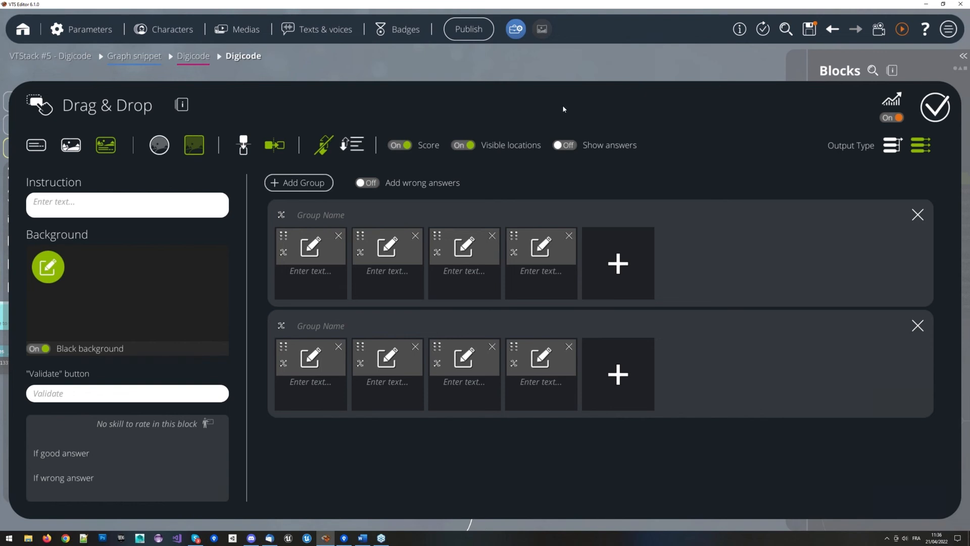
left_click(541, 29)
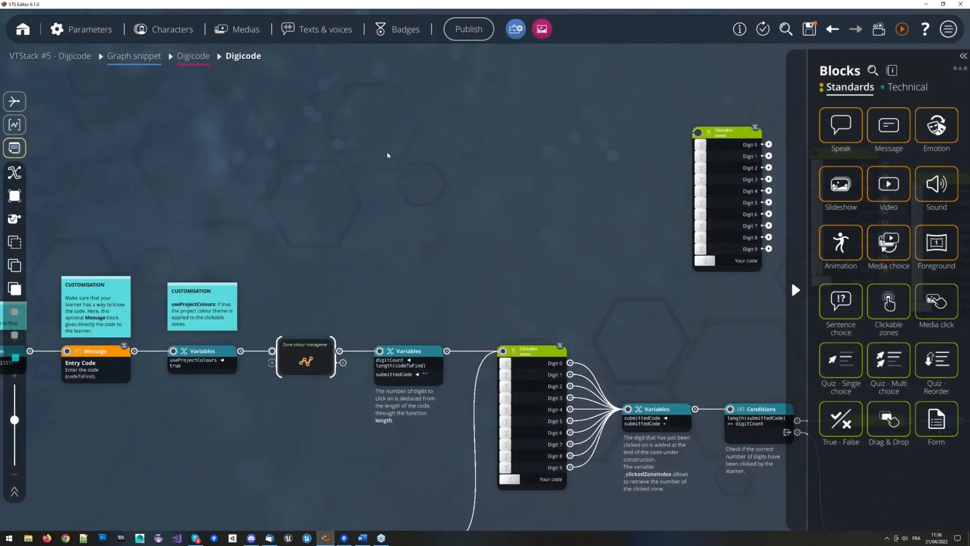
double_click(386, 205)
type("va")
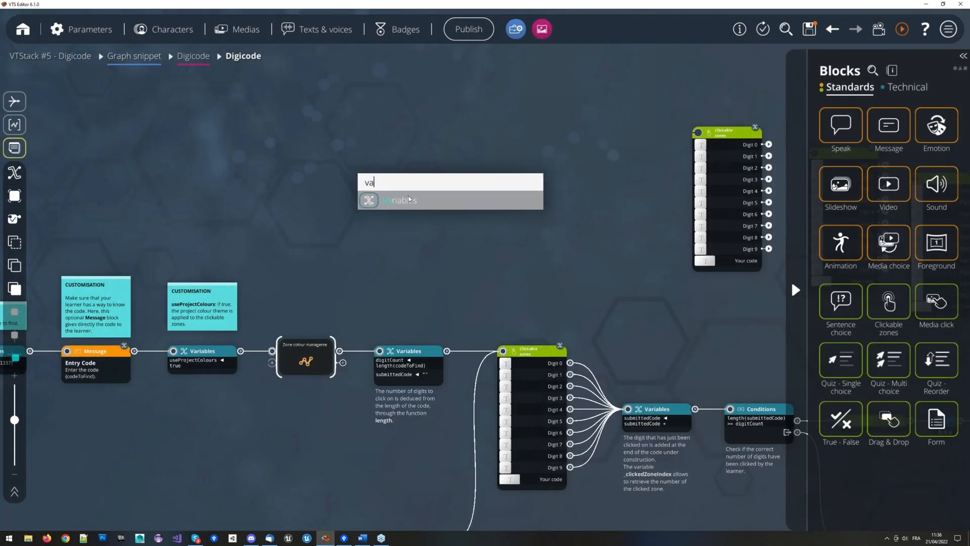
left_click(409, 198)
mouse_move(409, 198)
left_mouse_down()
mouse_move(415, 222)
mouse_move(415, 214)
left_mouse_up()
double_click(414, 214)
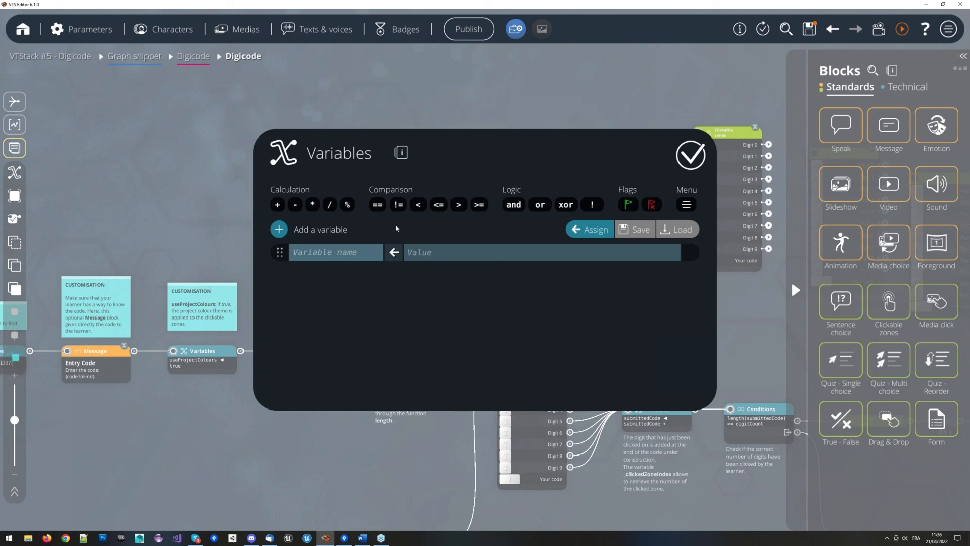
left_click(483, 112)
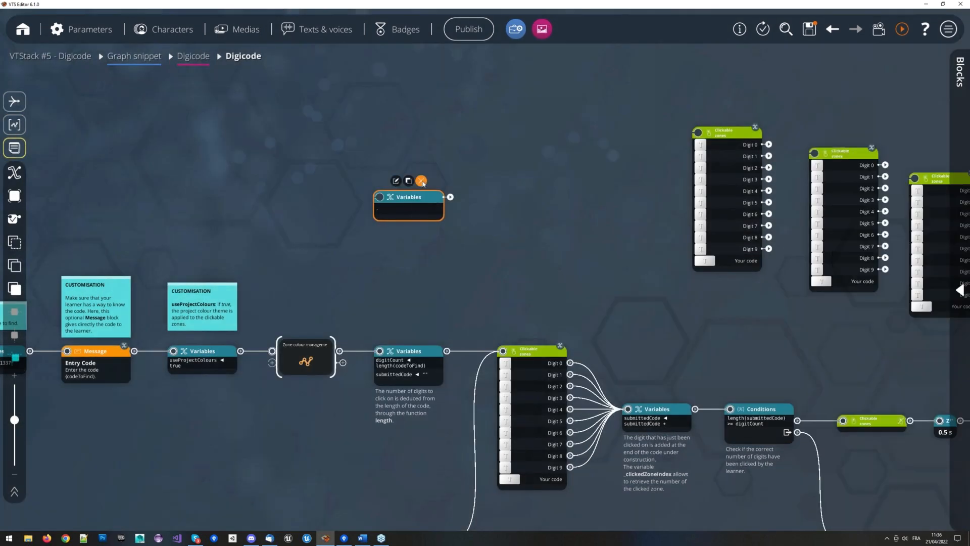
left_click(422, 181)
- Leave the Digicode project without saving, then create a new project and open its scenario for editing
left_click(22, 30)
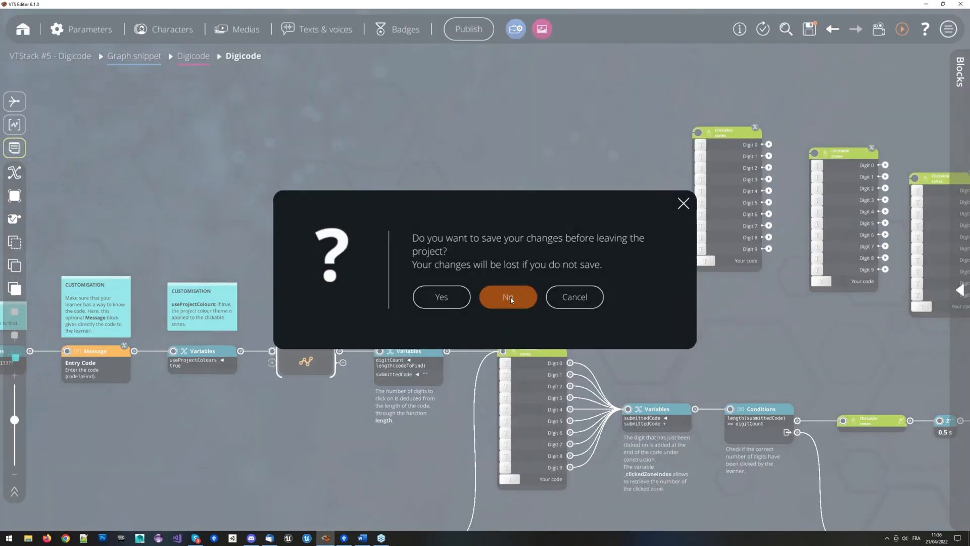
left_click(508, 297)
left_click(79, 230)
key("Return")
double_click(229, 355)
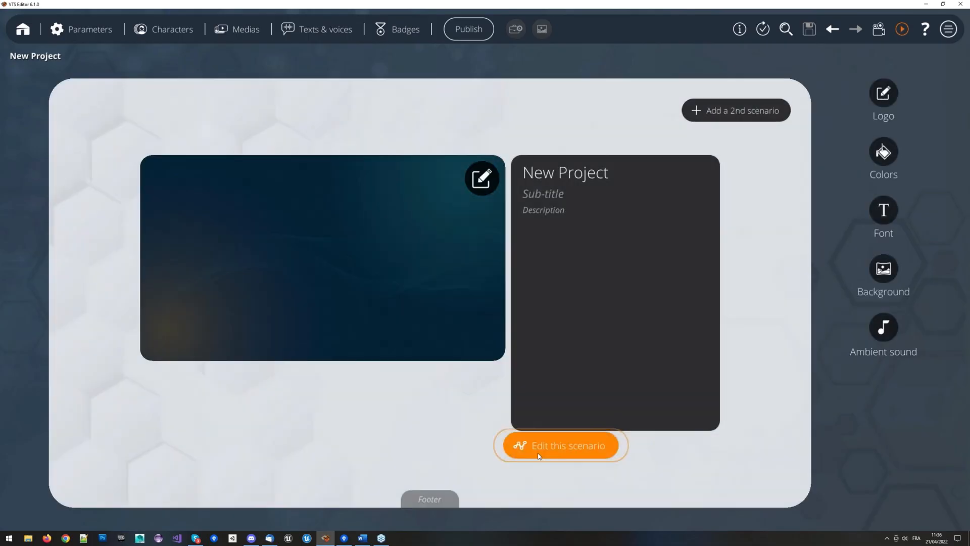
left_click(551, 444)
- Add a Variables block above the scene and give it three variable rows
key("space")
type("va")
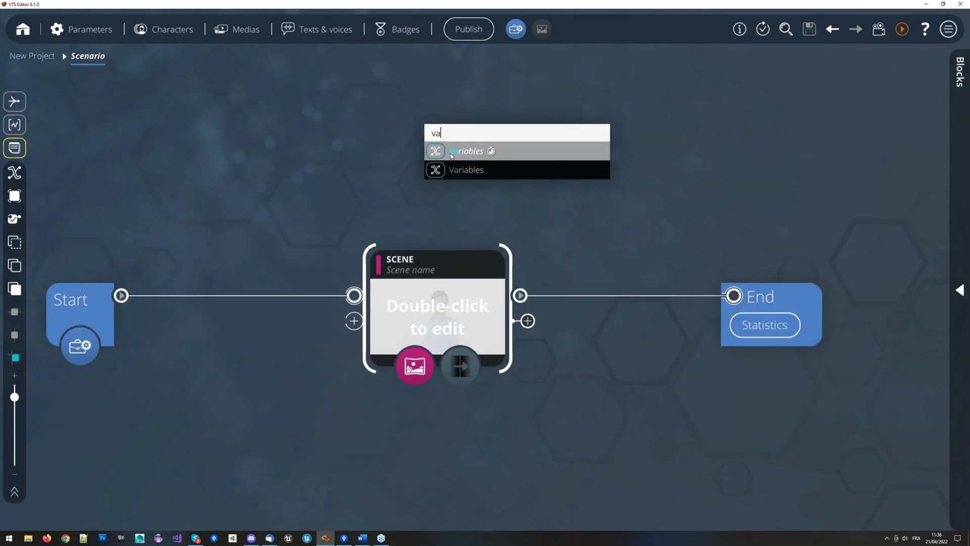
key("Return")
left_click_drag(506, 173, 392, 212)
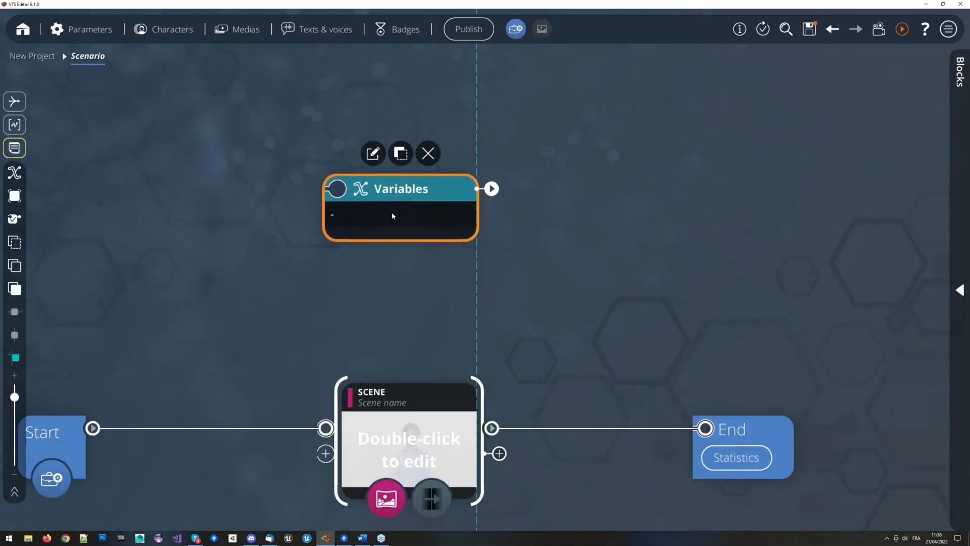
double_click(392, 212)
double_click(322, 231)
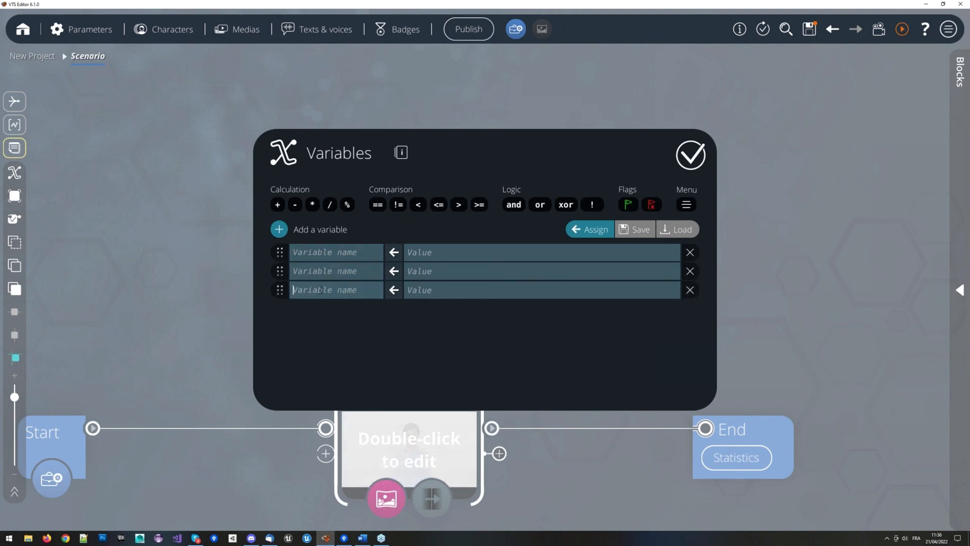
- Name the three variables a, b and c from the first row to the third
type("c")
left_click(323, 271)
type("b")
left_click(326, 252)
type("a")
left_click(346, 333)
- Set a to 32, b to 53 and c to 26, close the Variables editor and save the project
left_click(502, 252)
type("32")
left_click(457, 272)
type("53")
left_click(443, 293)
type("26")
left_click(456, 333)
left_click(779, 204)
left_click(809, 30)
scroll(627, 188, "down", 2)
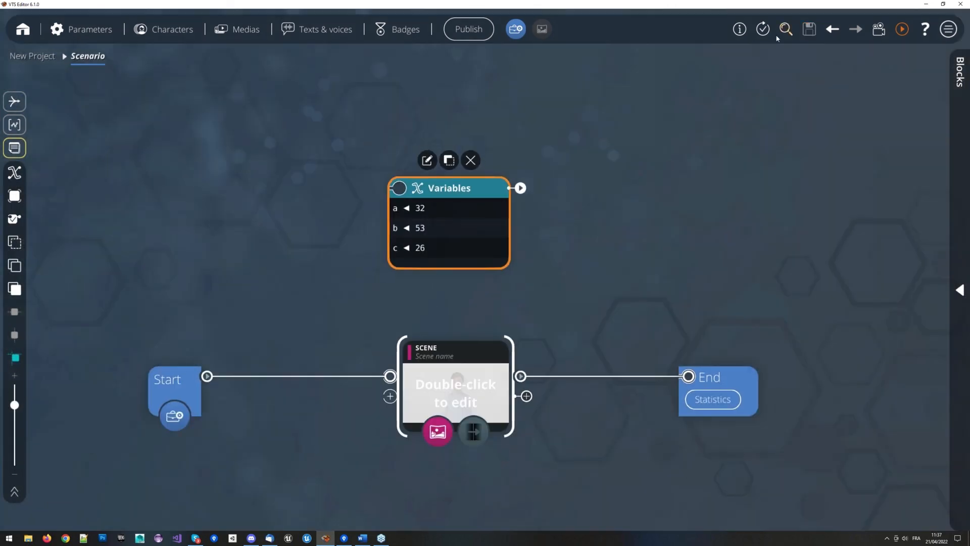
- Place the Variables block between the Start and Scene blocks and link it to both
left_click_drag(721, 119, 667, 151)
left_click_drag(151, 406, 391, 238)
left_click_drag(464, 219, 433, 389)
left_click_drag(386, 237, 208, 346)
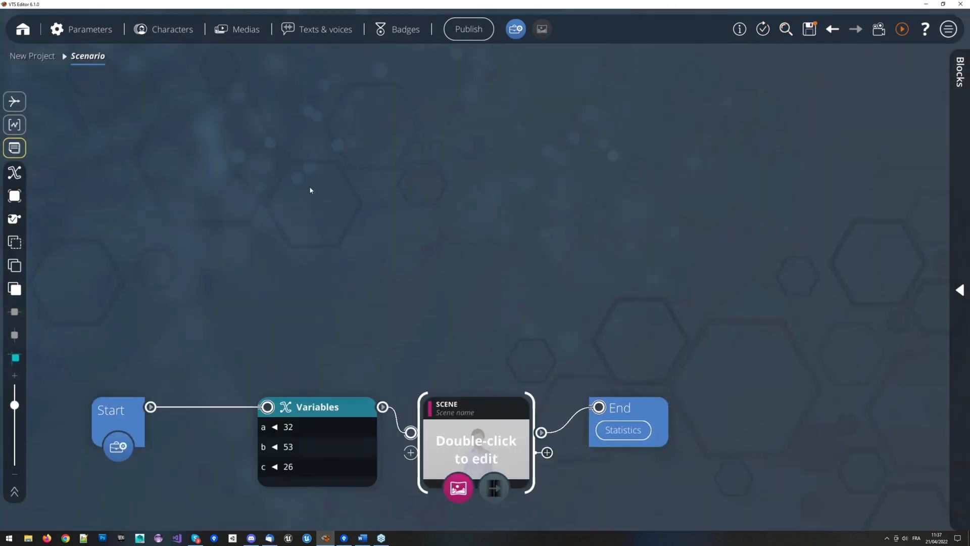
left_click_drag(478, 180, 495, 117)
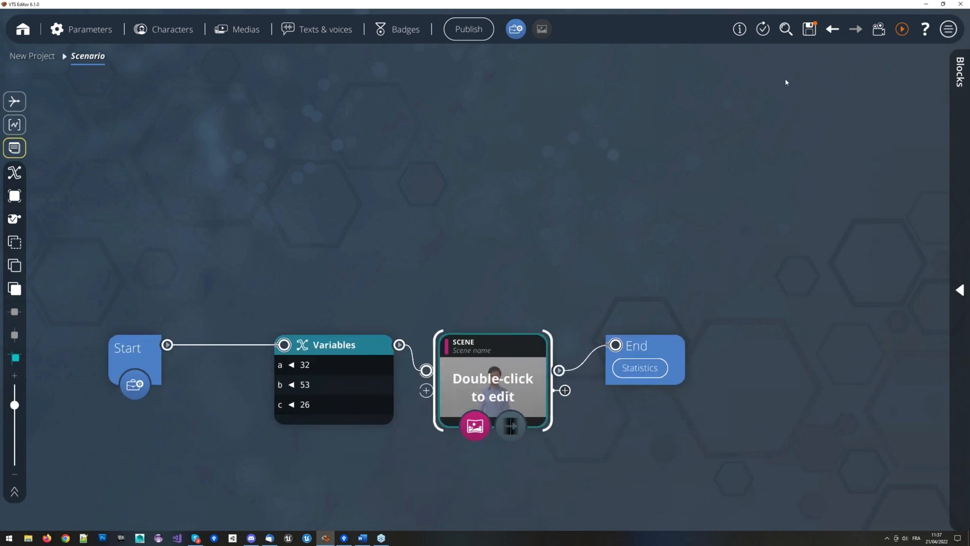
- Run the project check and expand the suggestion about variable b
left_click(763, 31)
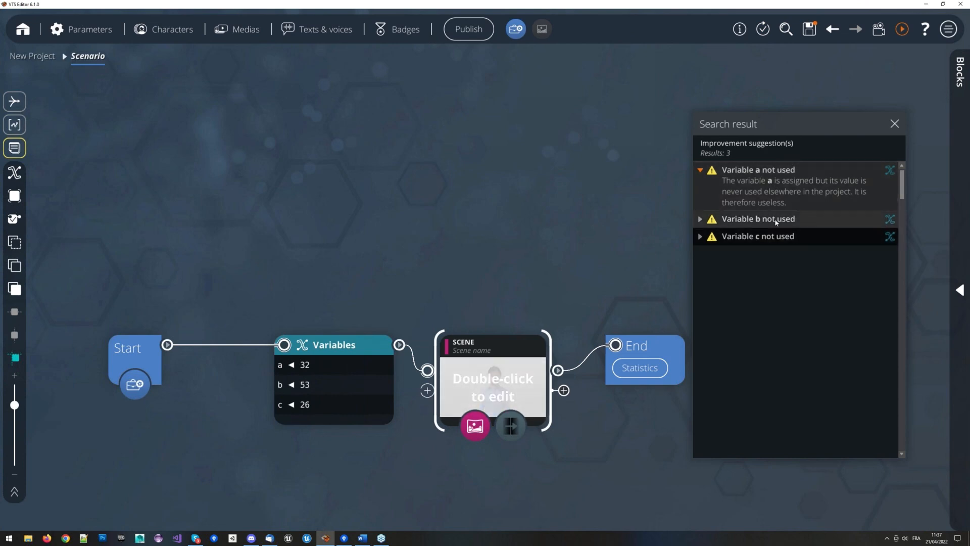
left_click(795, 219)
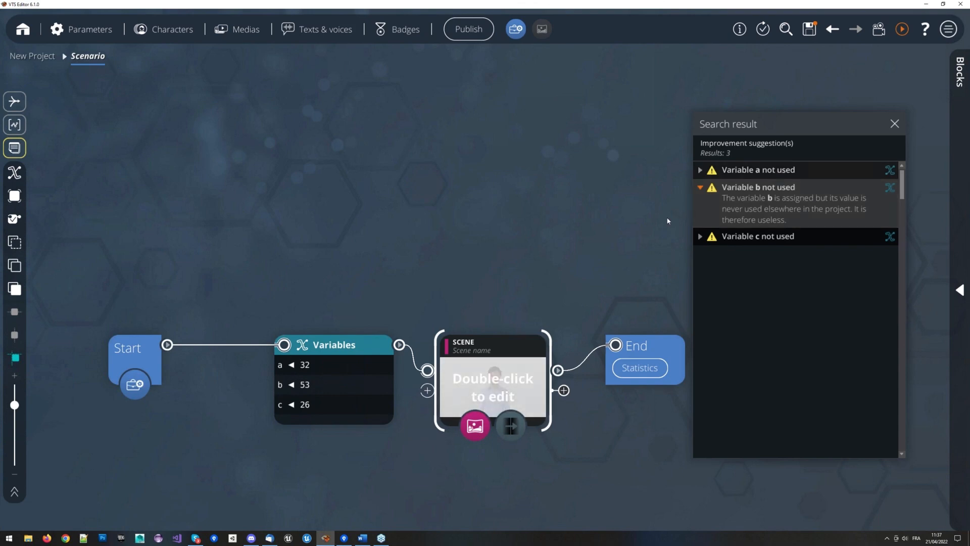
- Align the Variables, Scene and End blocks in one straight row and close the check results
left_click_drag(501, 402, 517, 377)
left_click_drag(335, 366, 299, 366)
left_click_drag(650, 350, 658, 349)
left_click_drag(630, 288, 563, 225)
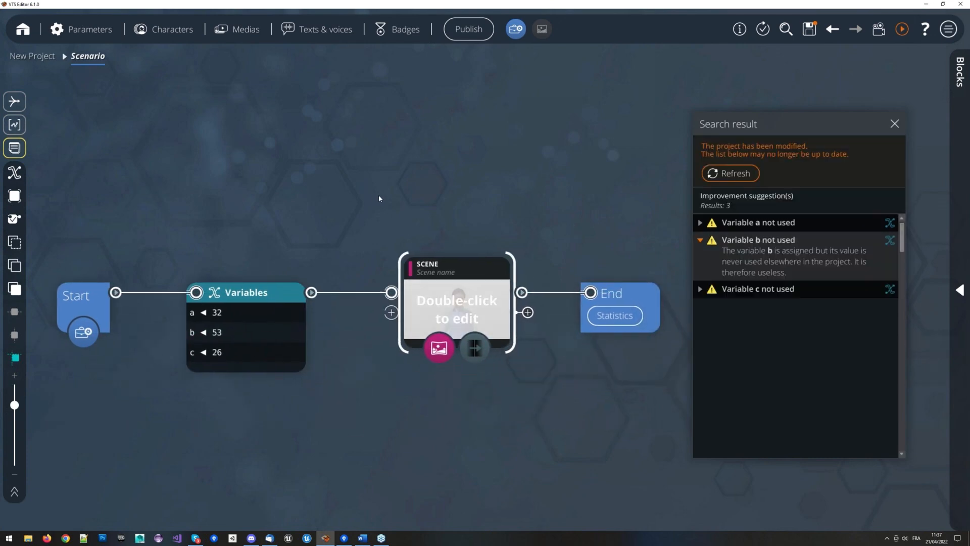
left_click_drag(373, 195, 405, 207)
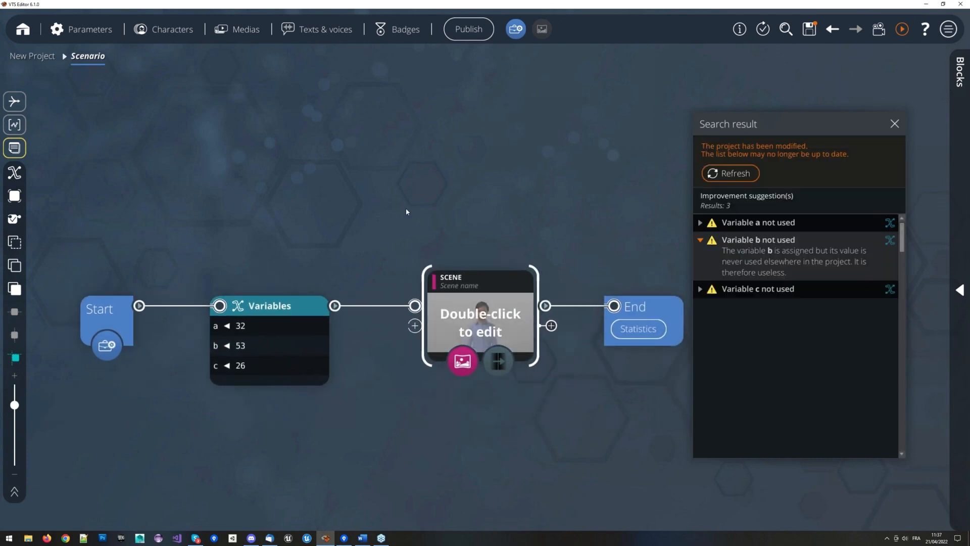
left_click(894, 123)
left_click_drag(521, 177, 610, 180)
left_click(366, 328)
left_click(561, 243)
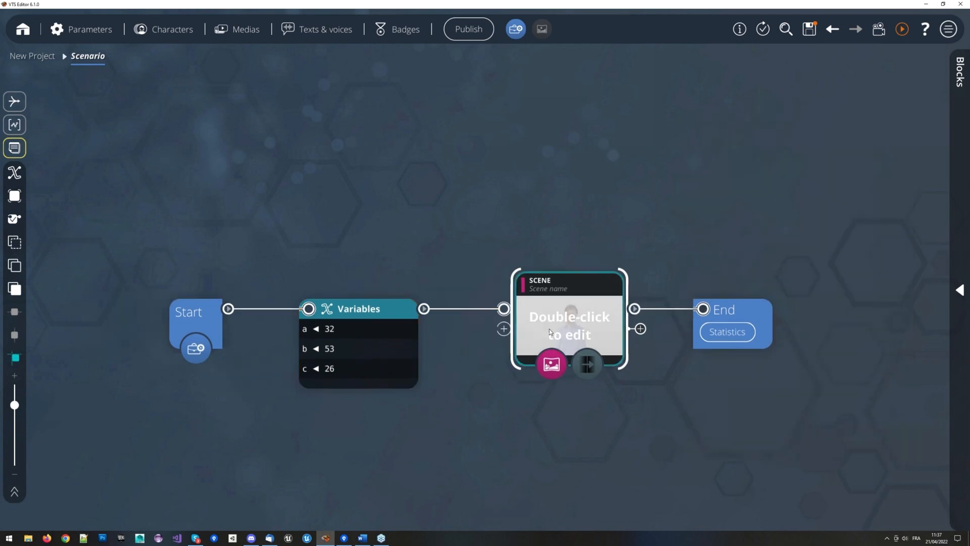
- View the scene's inner graph, then return to the home page without saving the changes
double_click(580, 316)
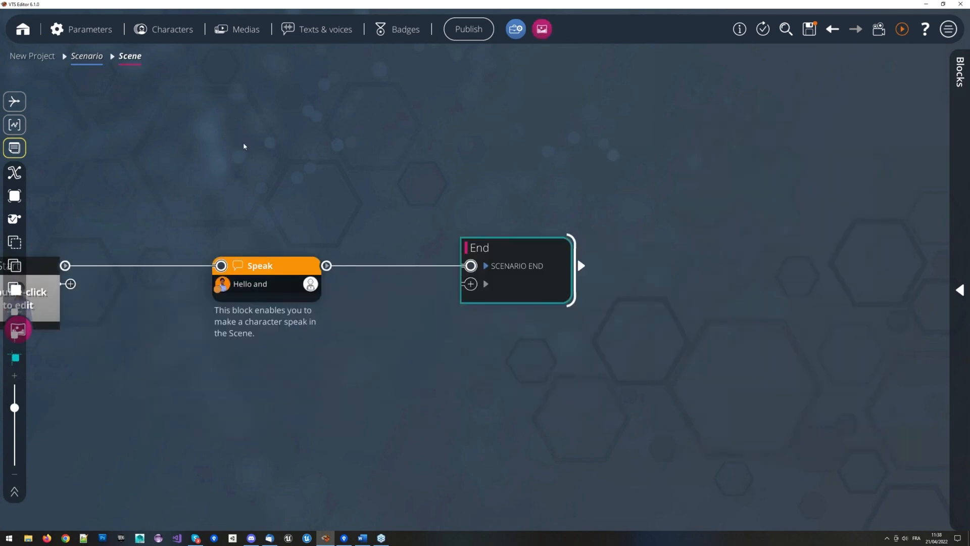
left_click_drag(468, 157, 657, 167)
left_click(23, 30)
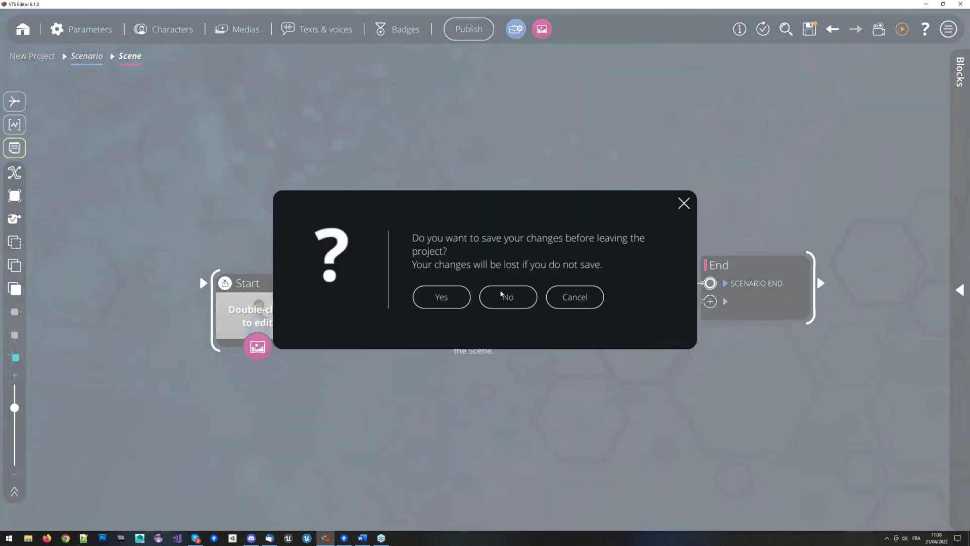
left_click(510, 300)
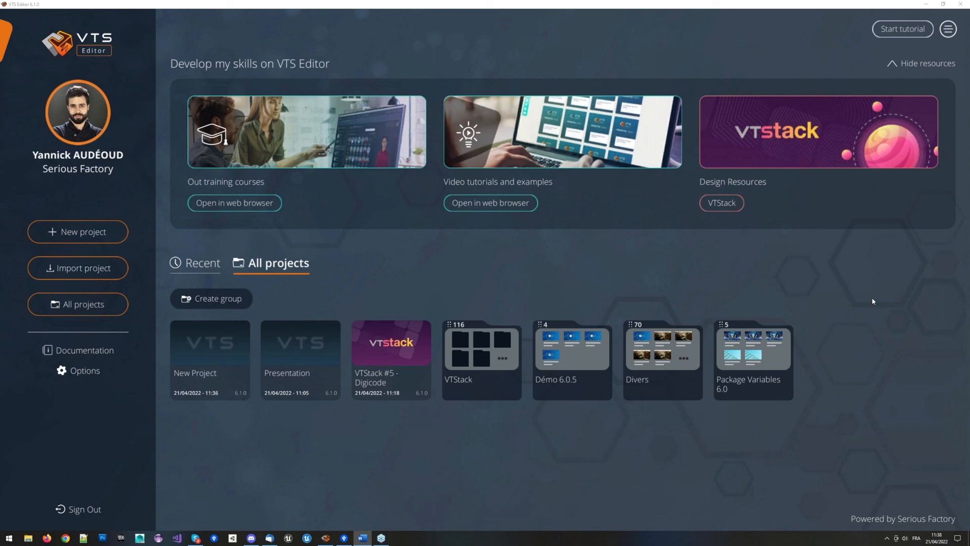
- Open the VTStack #5 - Digicode project from the project list
left_click(289, 345)
left_click(221, 357)
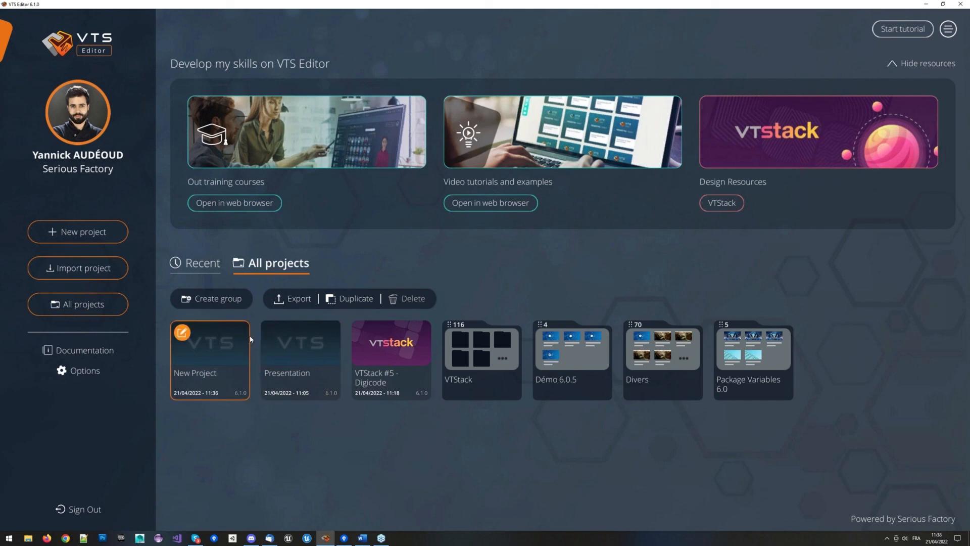
left_click(364, 333)
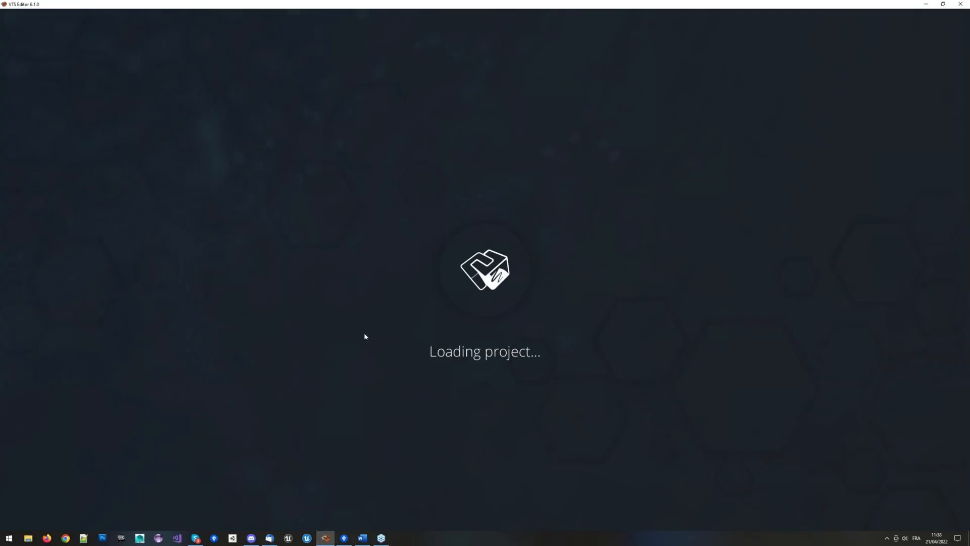
- Add a Clickable zones block in the empty area above the keypad's zones block
scroll(474, 178, "up", 3)
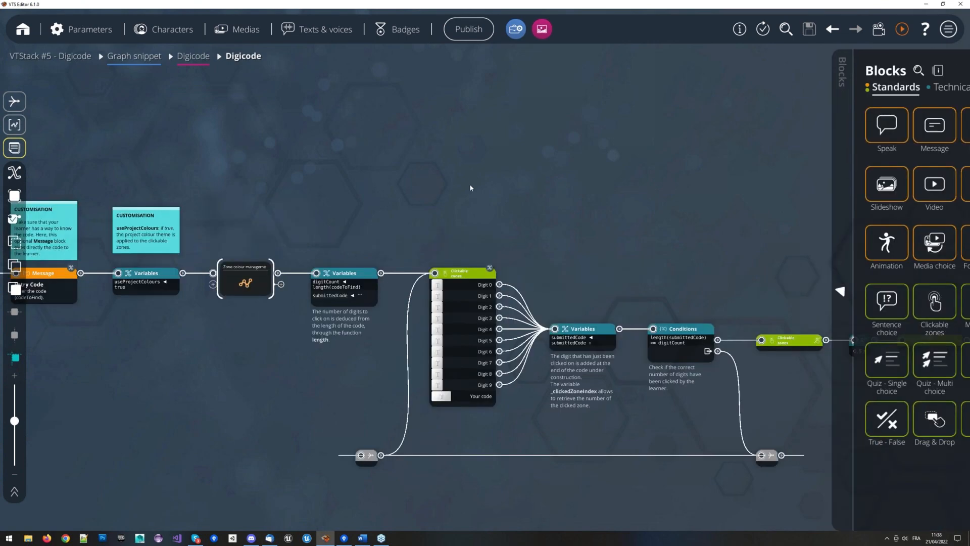
type("z")
left_click(491, 247)
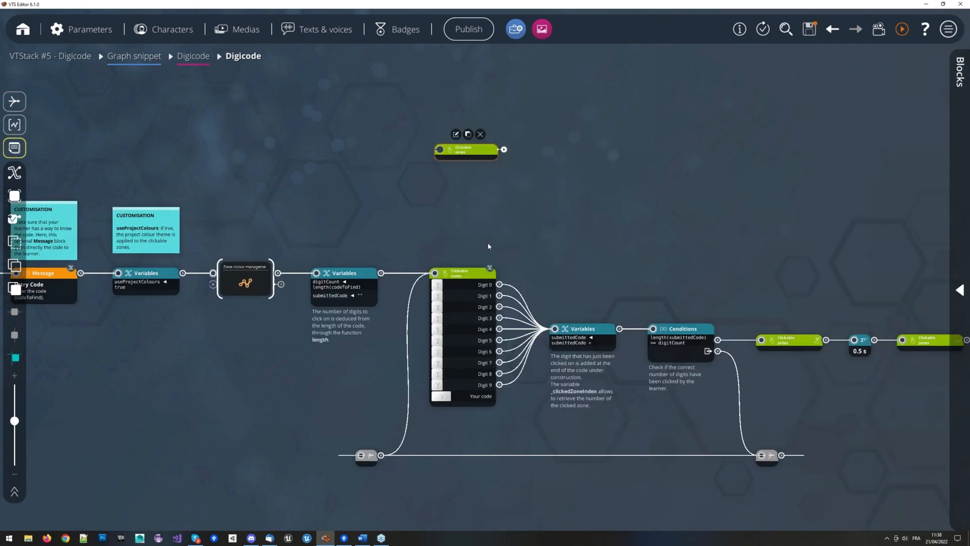
key("space")
key("Escape")
- Inspect the options of the new Clickable zones block, including its layer setting, and close the editor
double_click(482, 160)
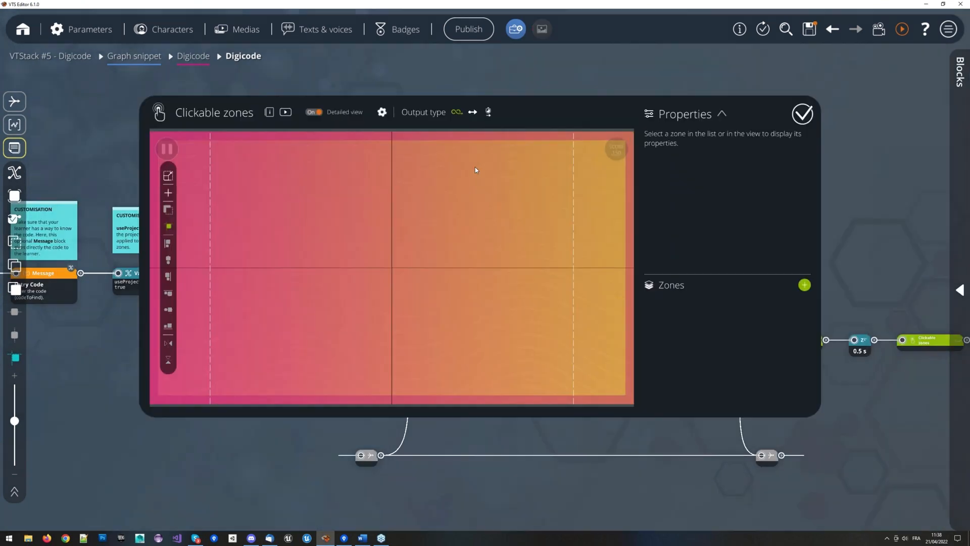
left_click(347, 96)
left_click(373, 265)
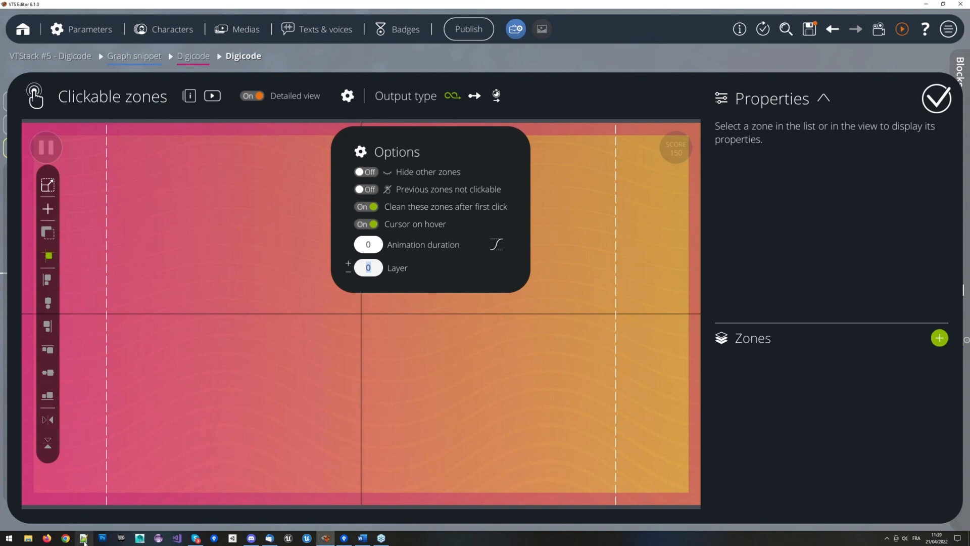
left_click(83, 538)
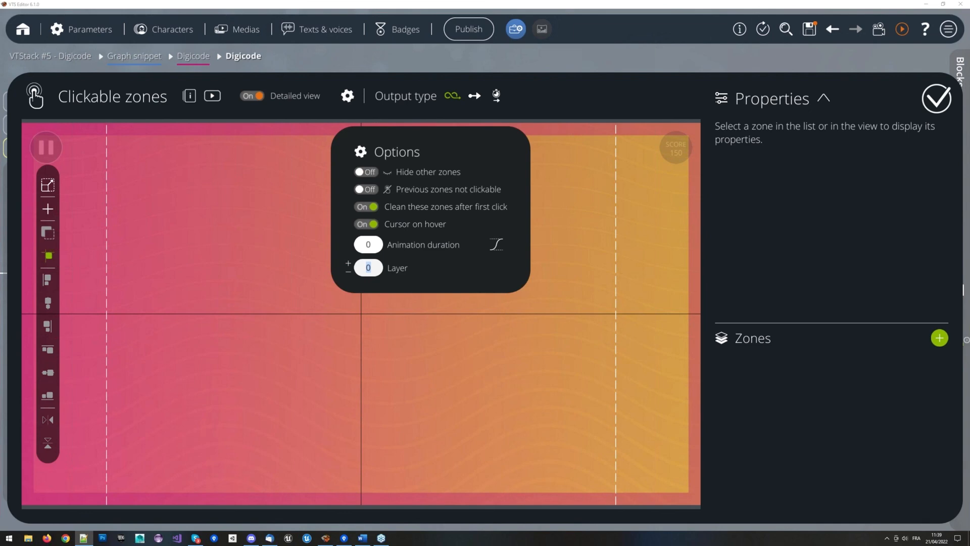
left_click(615, 94)
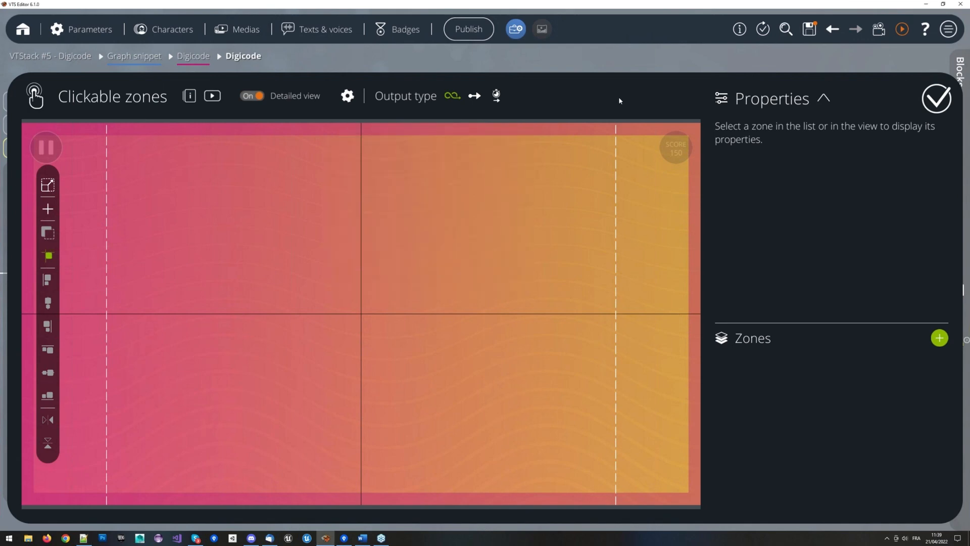
left_click(616, 59)
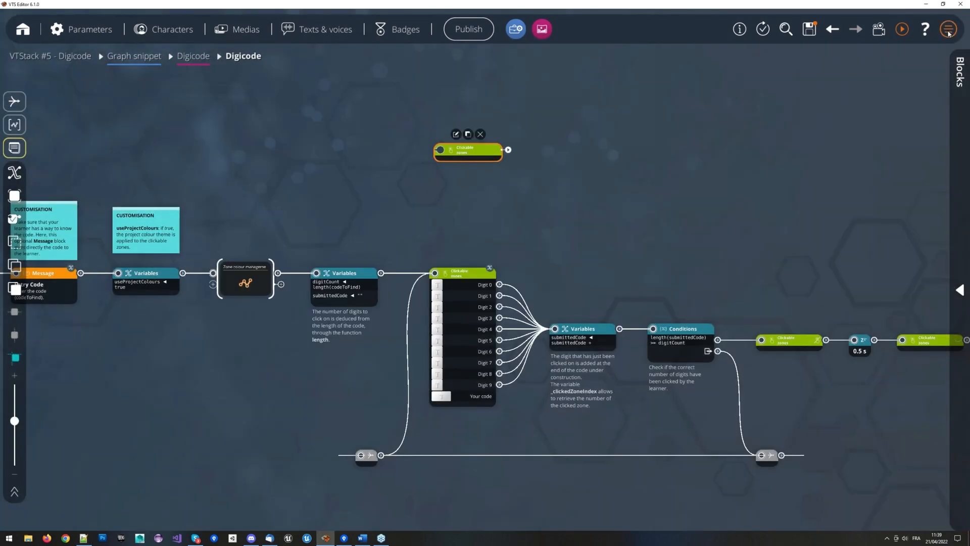
- Open the VTS 6.1 release notes in the browser and examine the new shortcuts of the Interactive Zones block
left_click(949, 32)
left_click(782, 417)
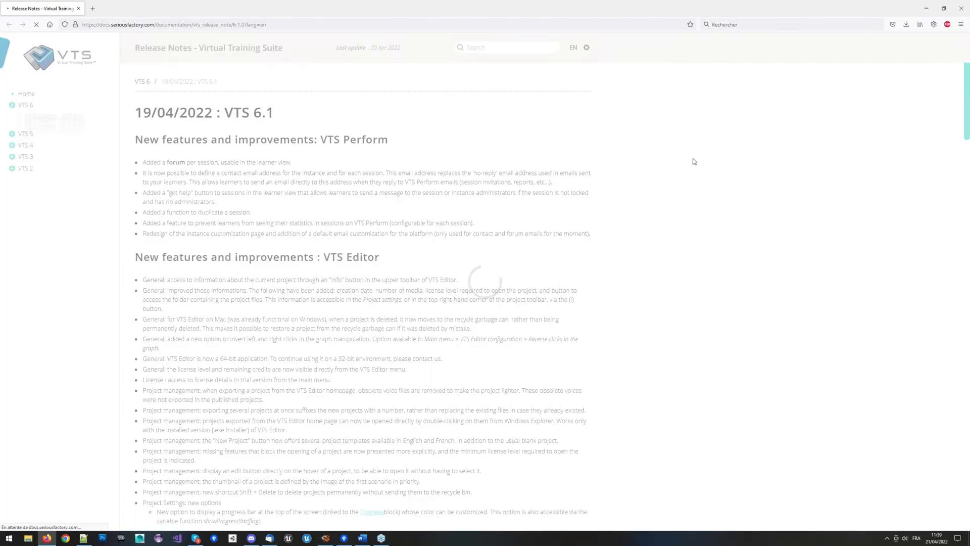
scroll(453, 168, "down", 4)
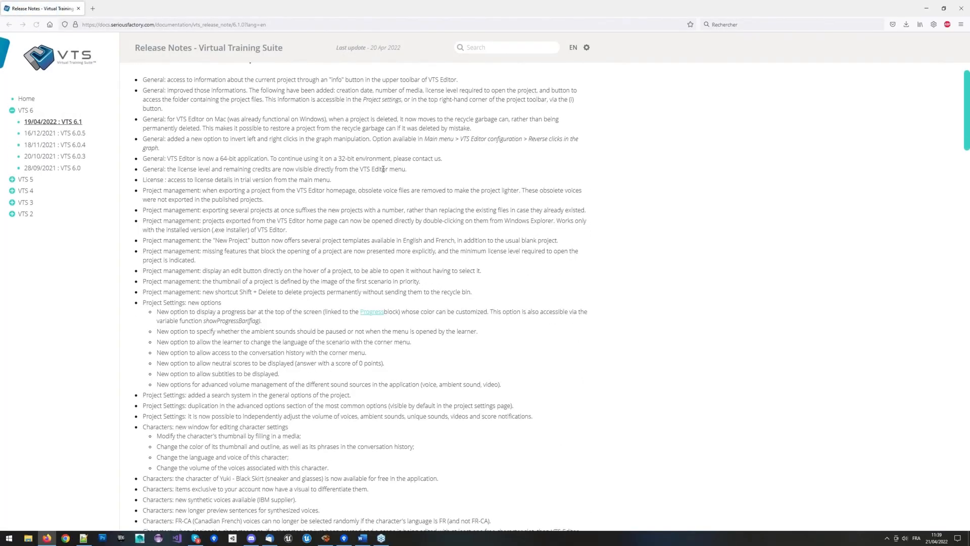
scroll(453, 169, "up", 4)
left_click_drag(965, 100, 893, 256)
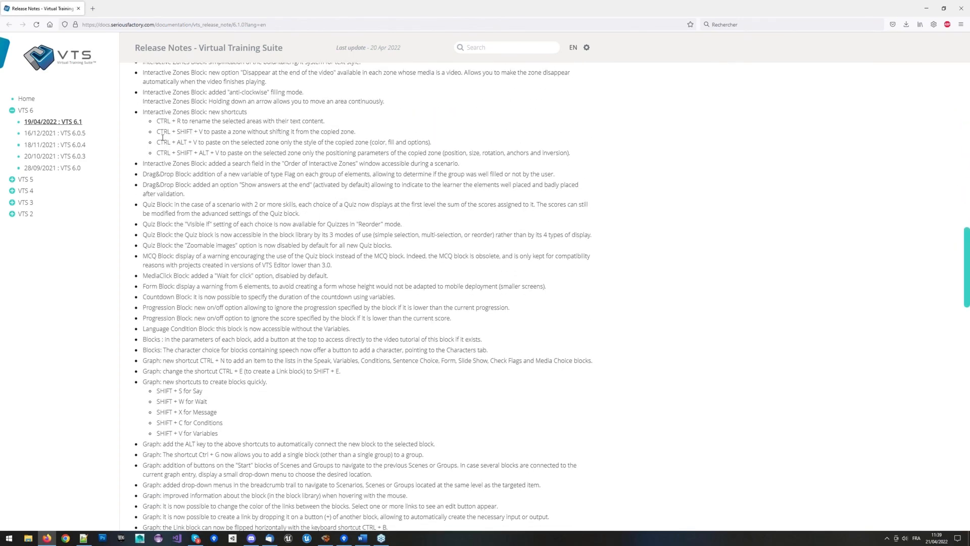
left_click_drag(154, 122, 456, 160)
left_click(591, 161)
- Skim the rest of the VTS 6.1 release notes, including the VTS Player improvements and the VTS Editor fixes
scroll(422, 254, "down", 8)
scroll(422, 253, "down", 9)
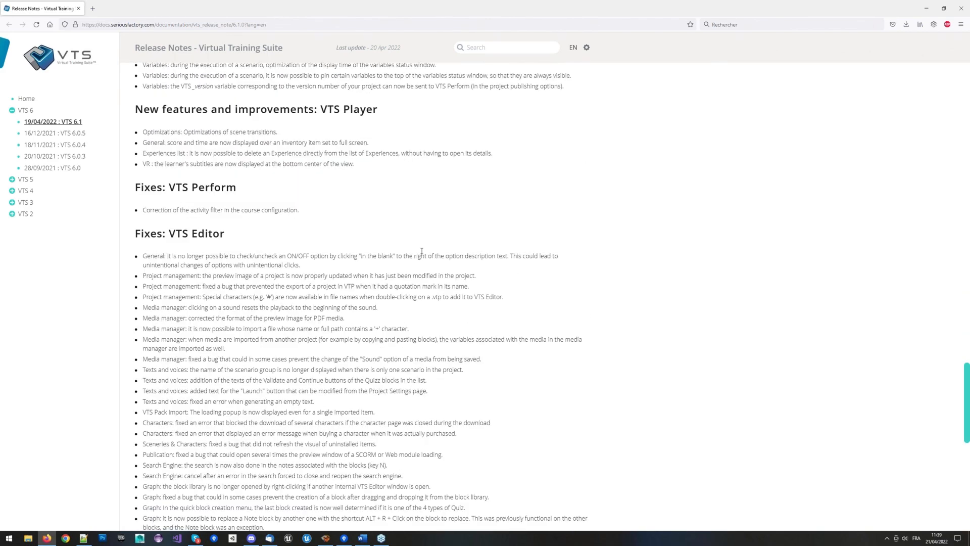
scroll(425, 251, "down", 6)
scroll(426, 247, "up", 15)
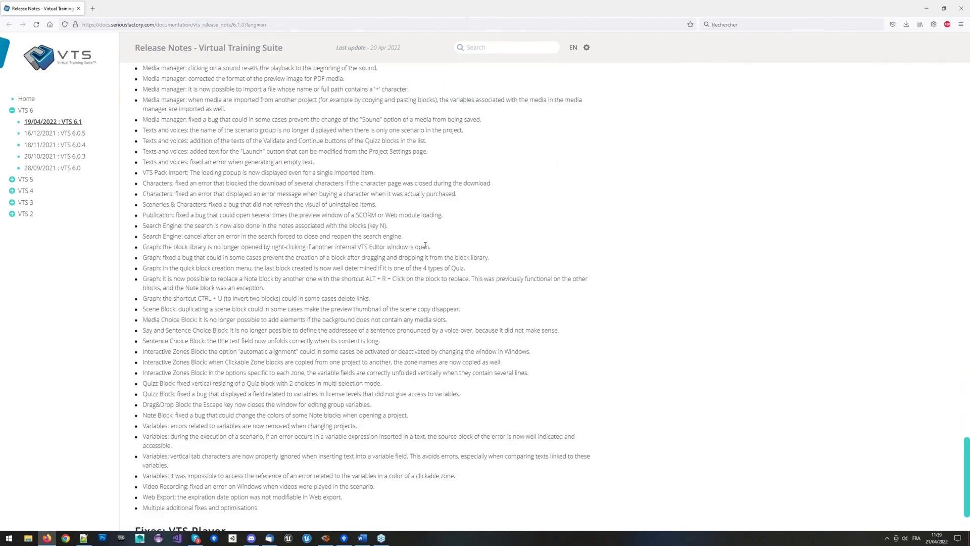
scroll(424, 244, "up", 20)
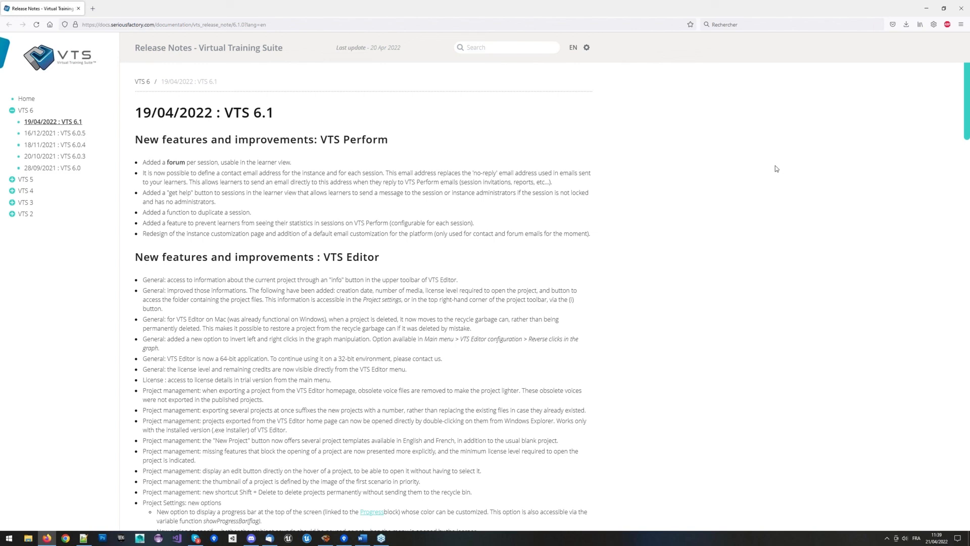
left_click(380, 539)
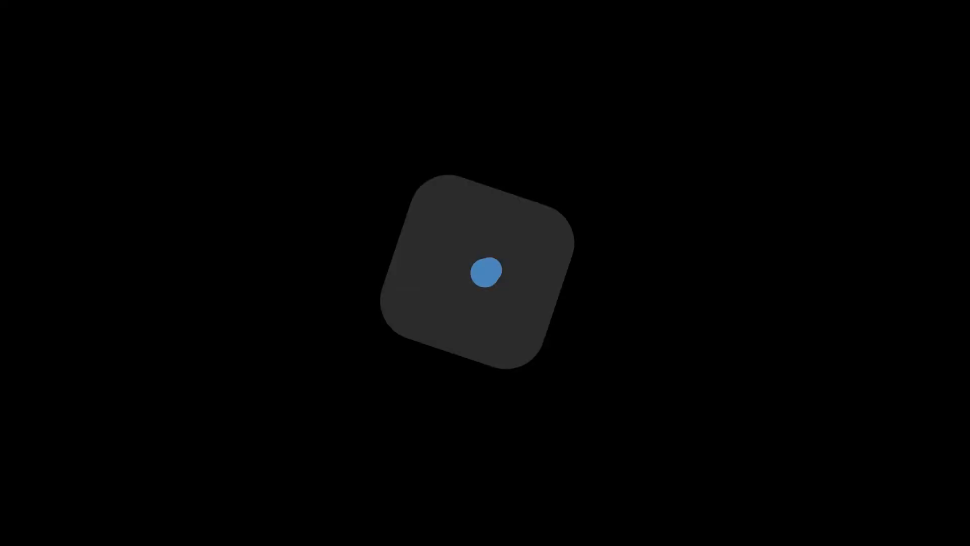